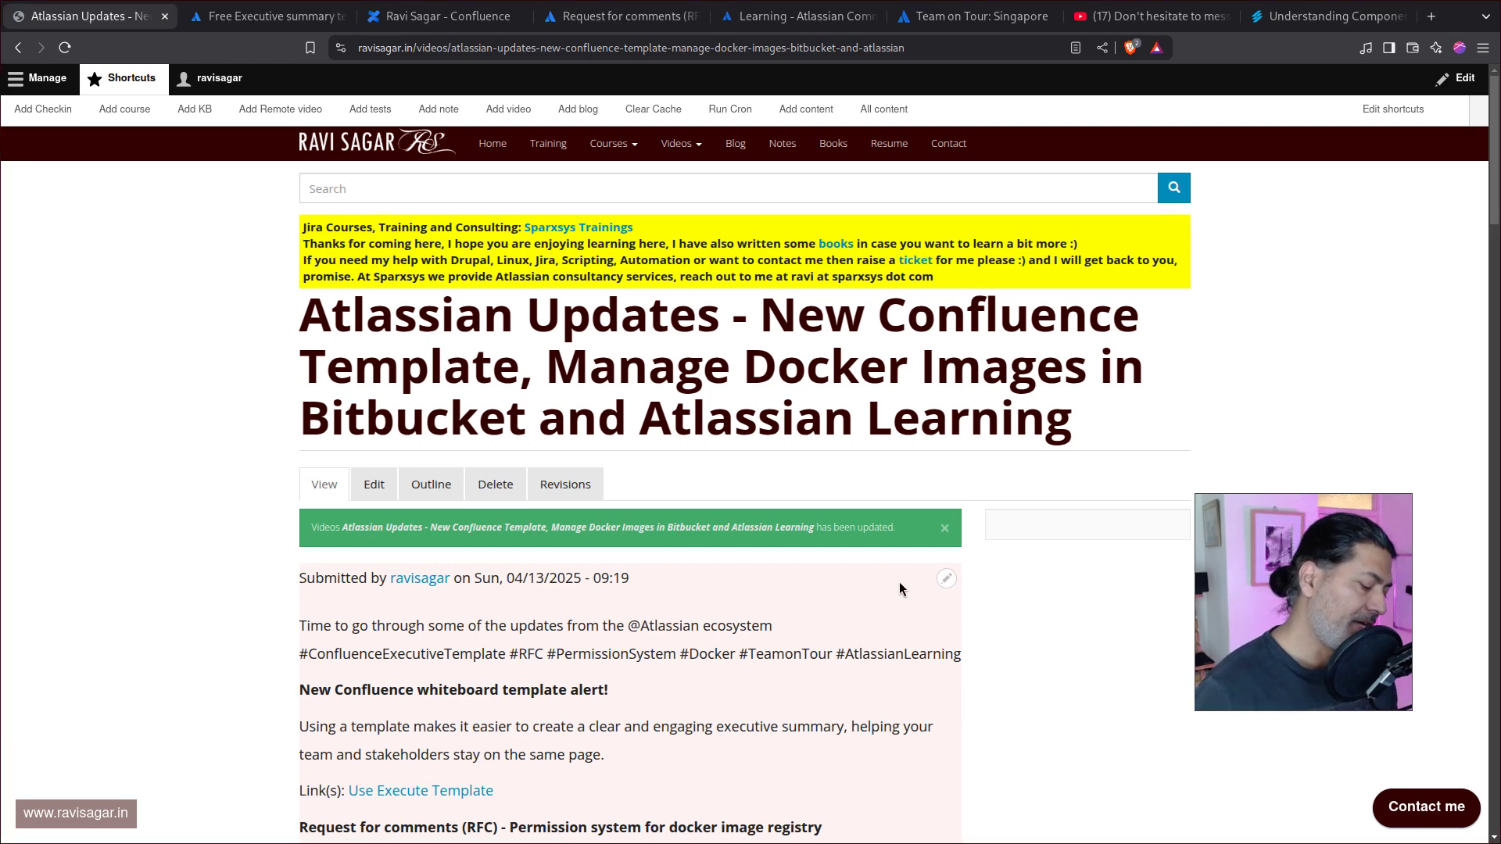
{"action": "key", "text": "F11"}
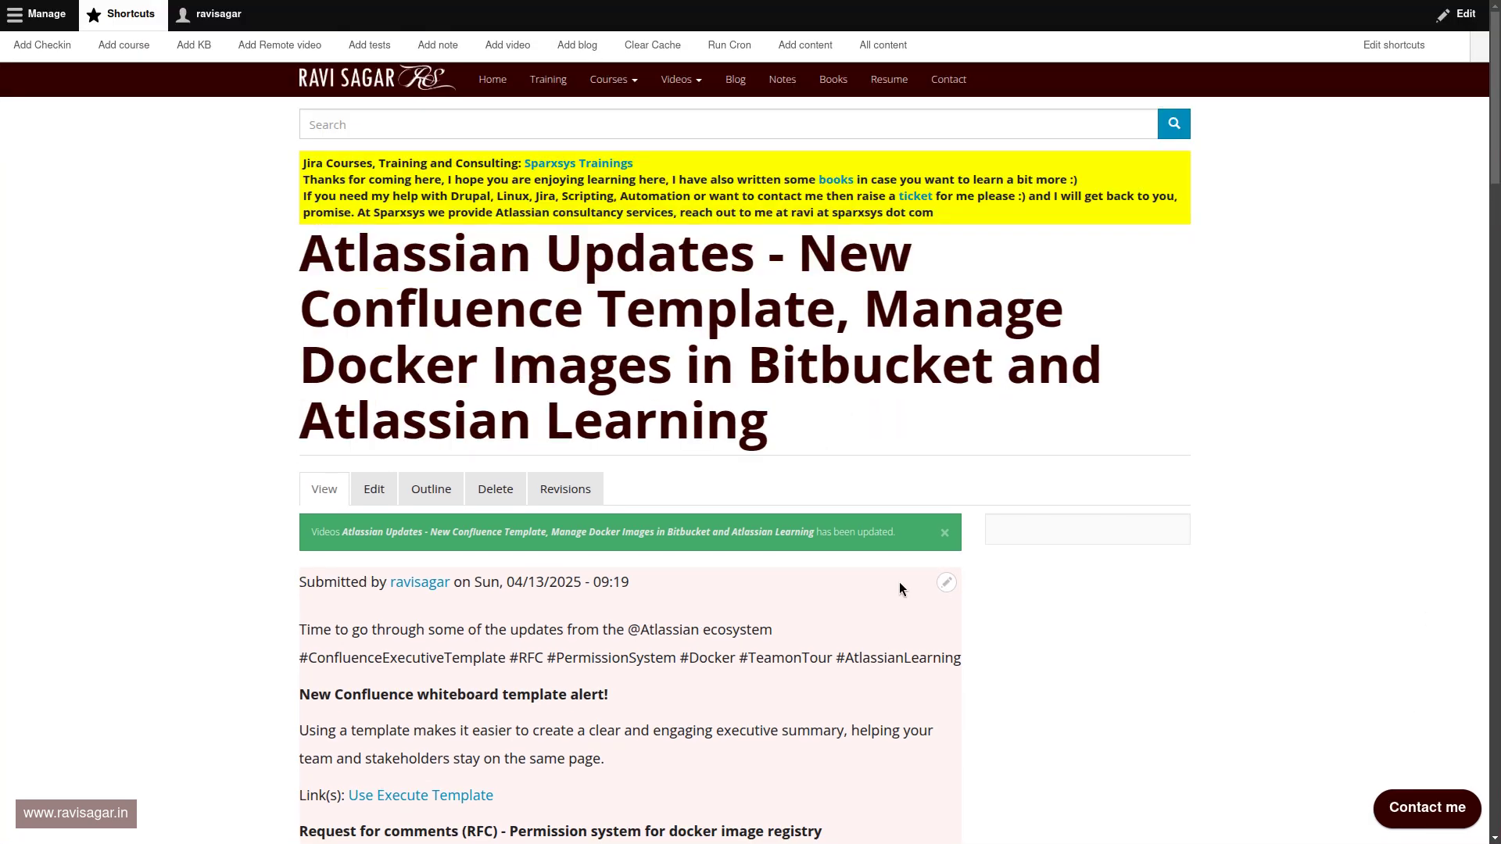
{"action": "key", "text": "F11"}
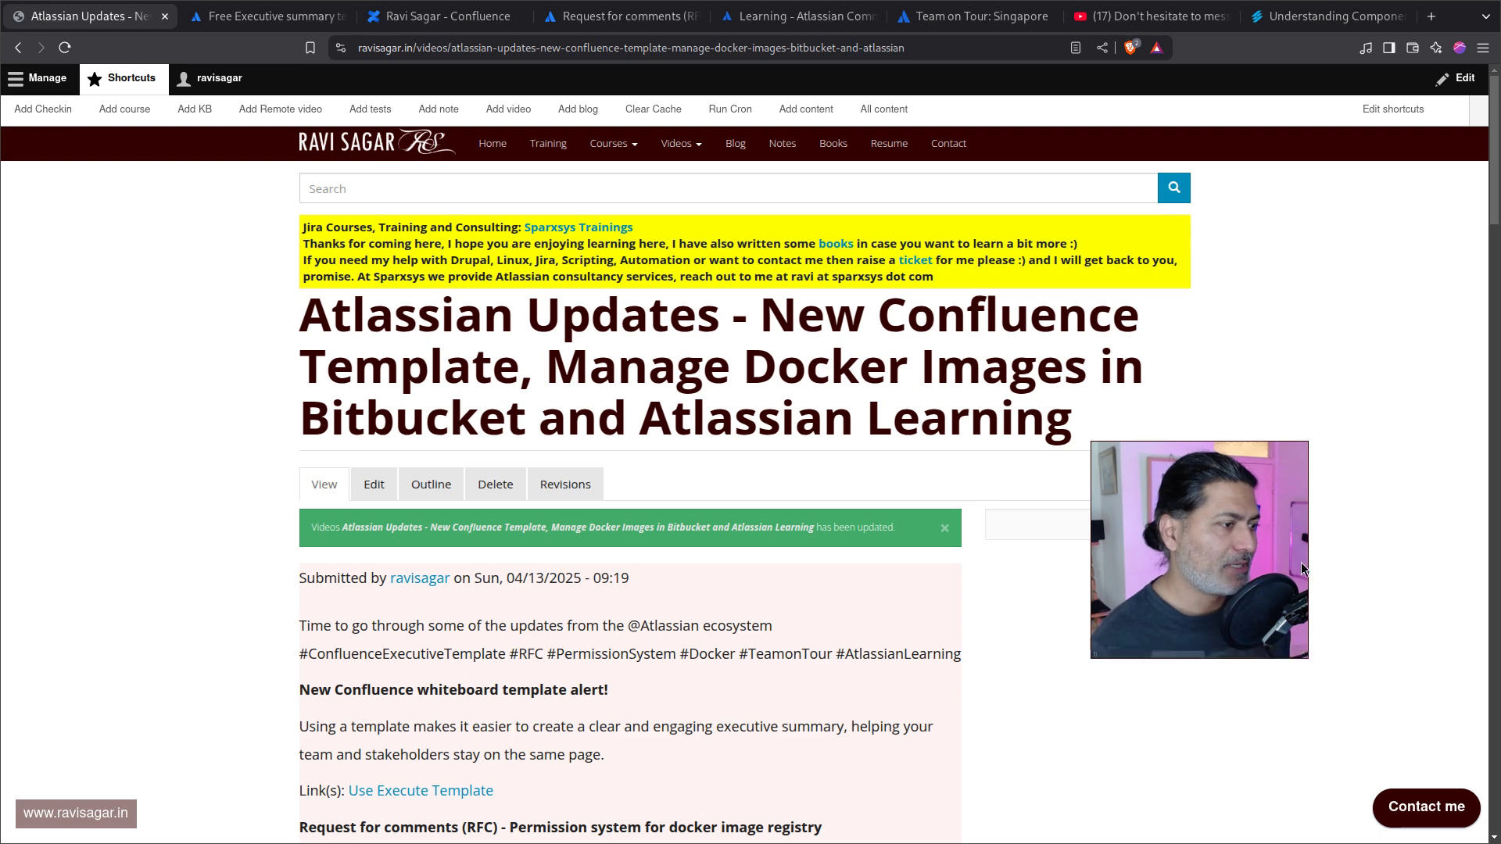
{"action": "left_click_drag", "start_coordinate": [1161, 539], "coordinate": [568, 412]}
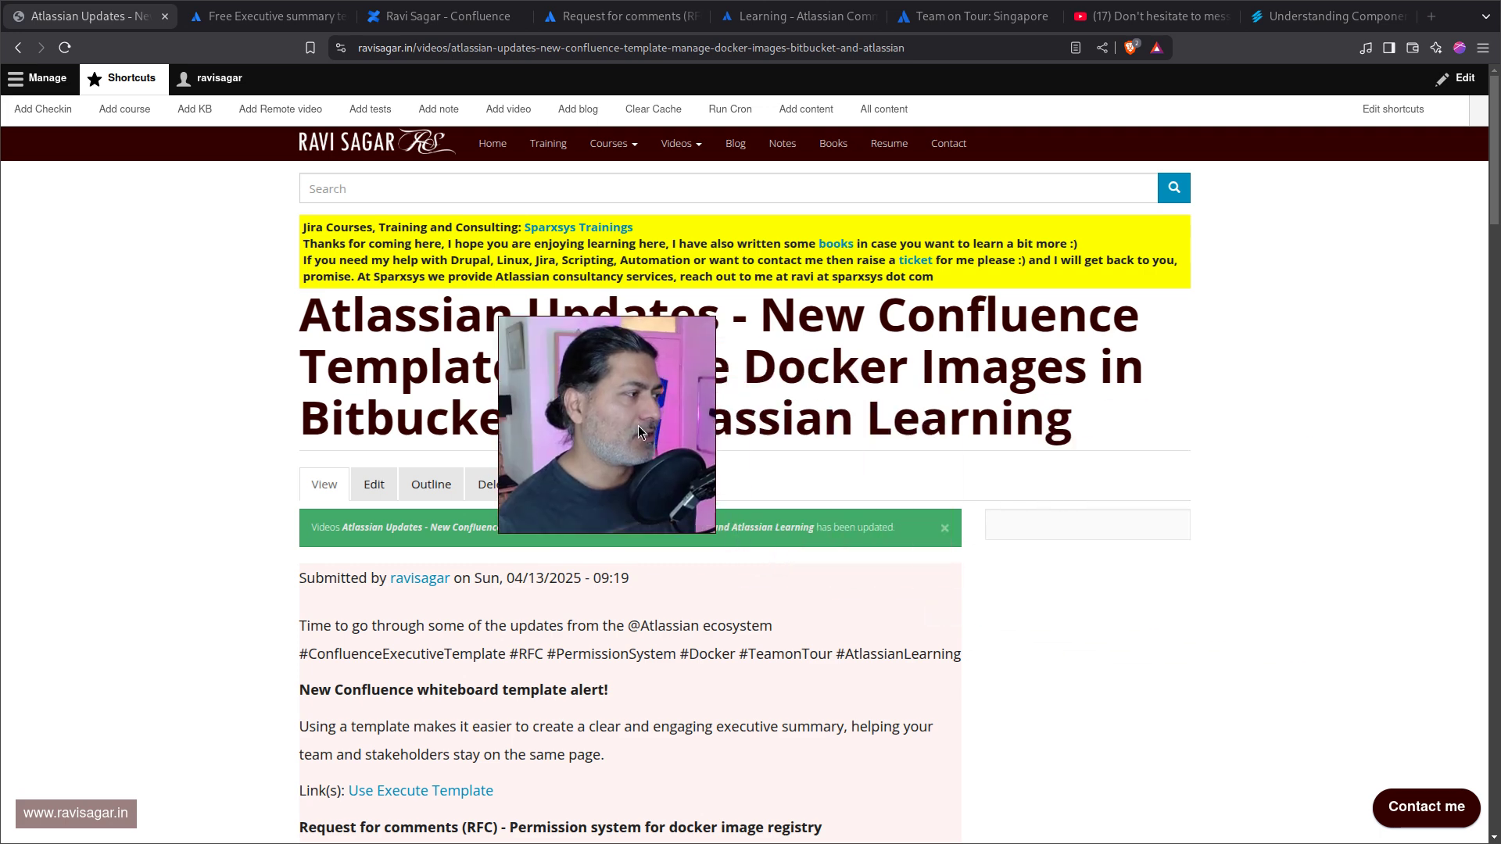
{"action": "left_click_drag", "start_coordinate": [718, 535], "coordinate": [938, 755]}
{"action": "left_click_drag", "start_coordinate": [732, 607], "coordinate": [793, 542]}
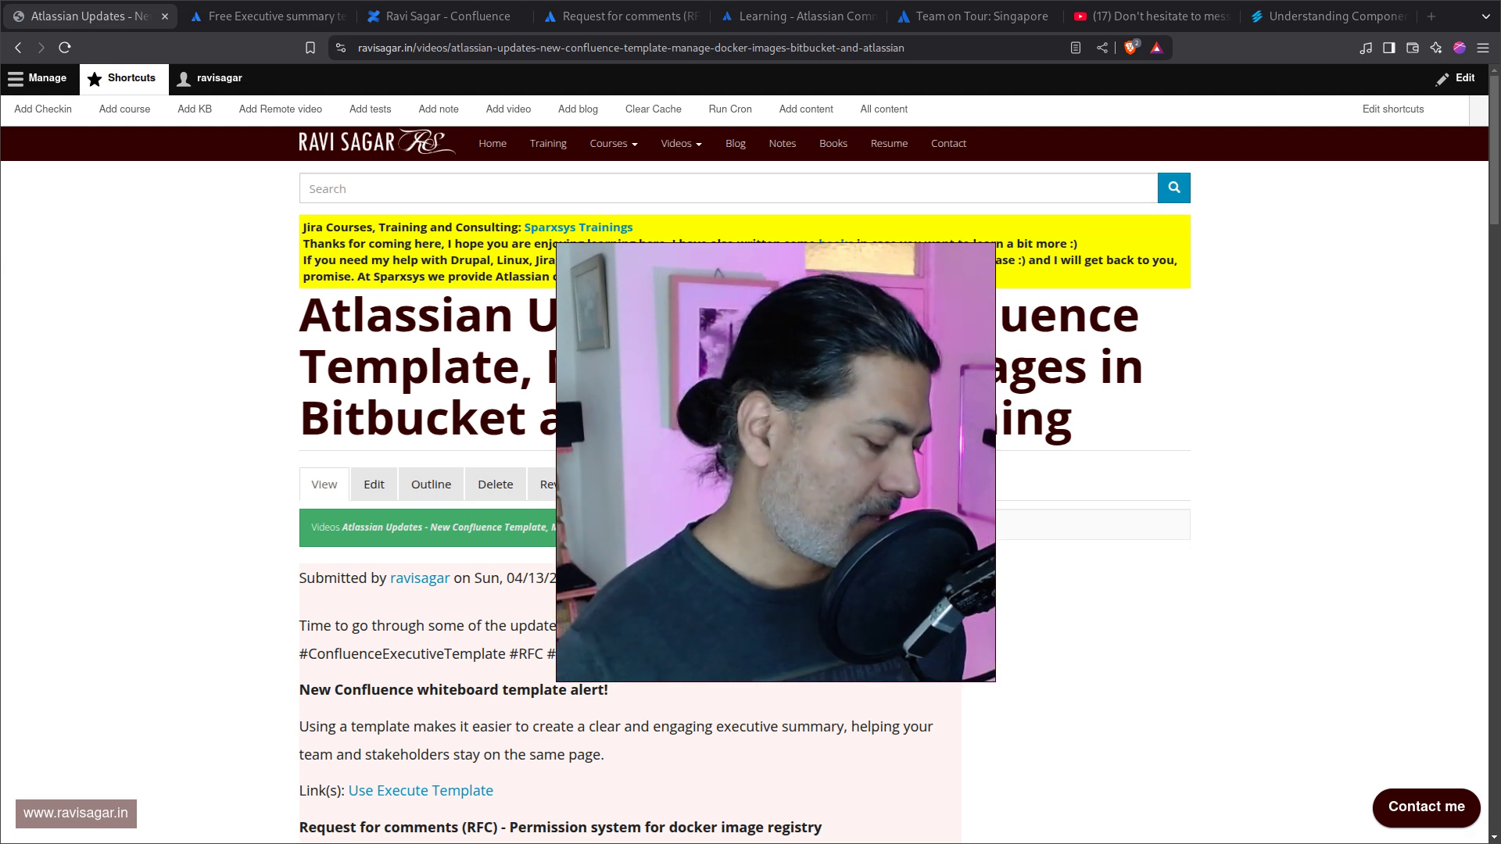
{"action": "left_click_drag", "start_coordinate": [994, 681], "coordinate": [843, 530]}
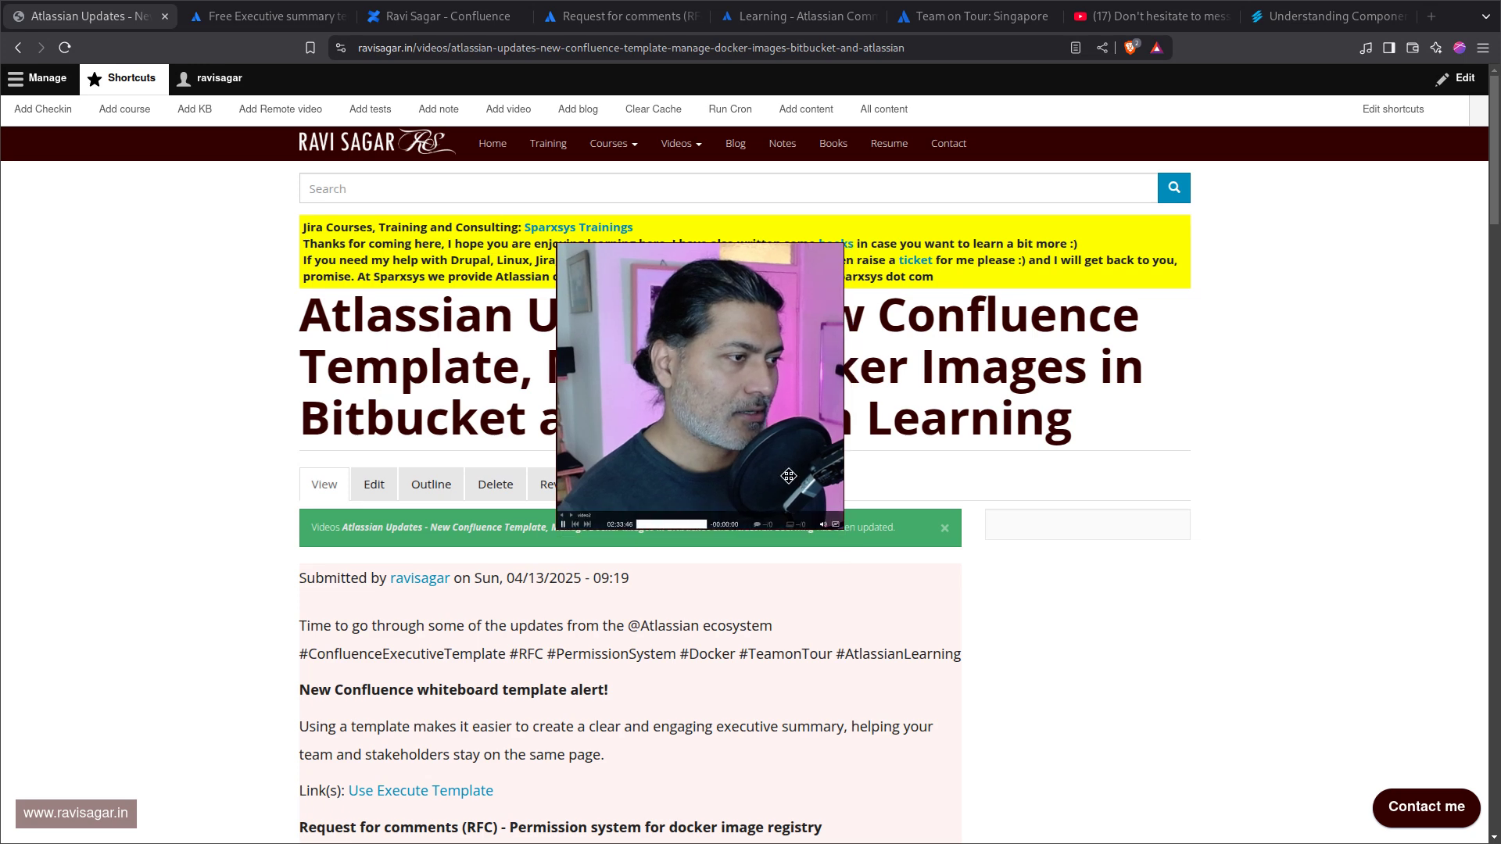
{"action": "left_click_drag", "start_coordinate": [788, 476], "coordinate": [1355, 642]}
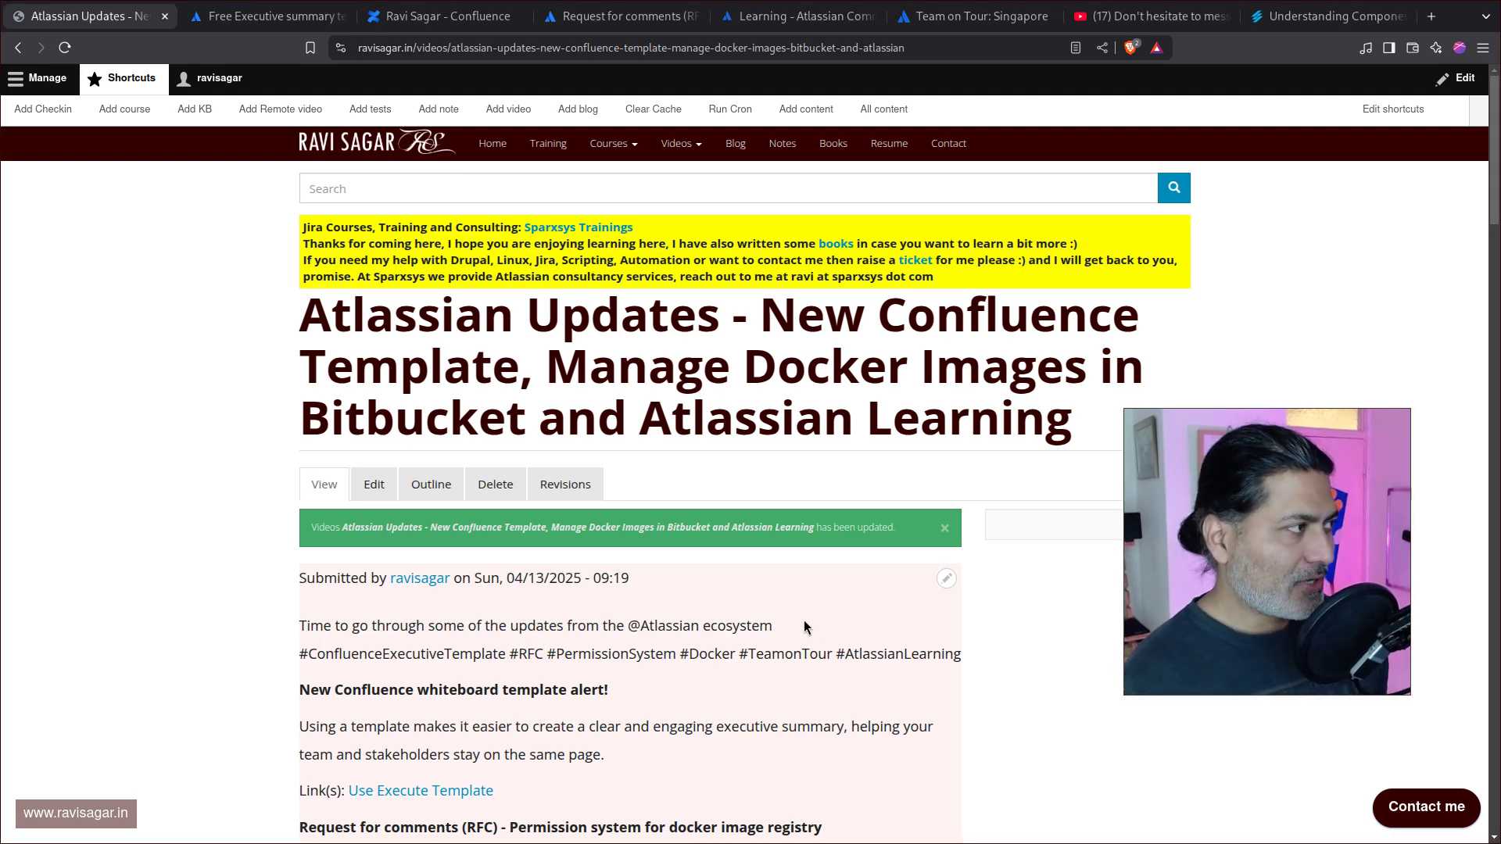
Step: Review Atlassian's Executive summary template page and compare it with the personal Confluence space overview
{"action": "key", "text": "ctrl+Tab"}
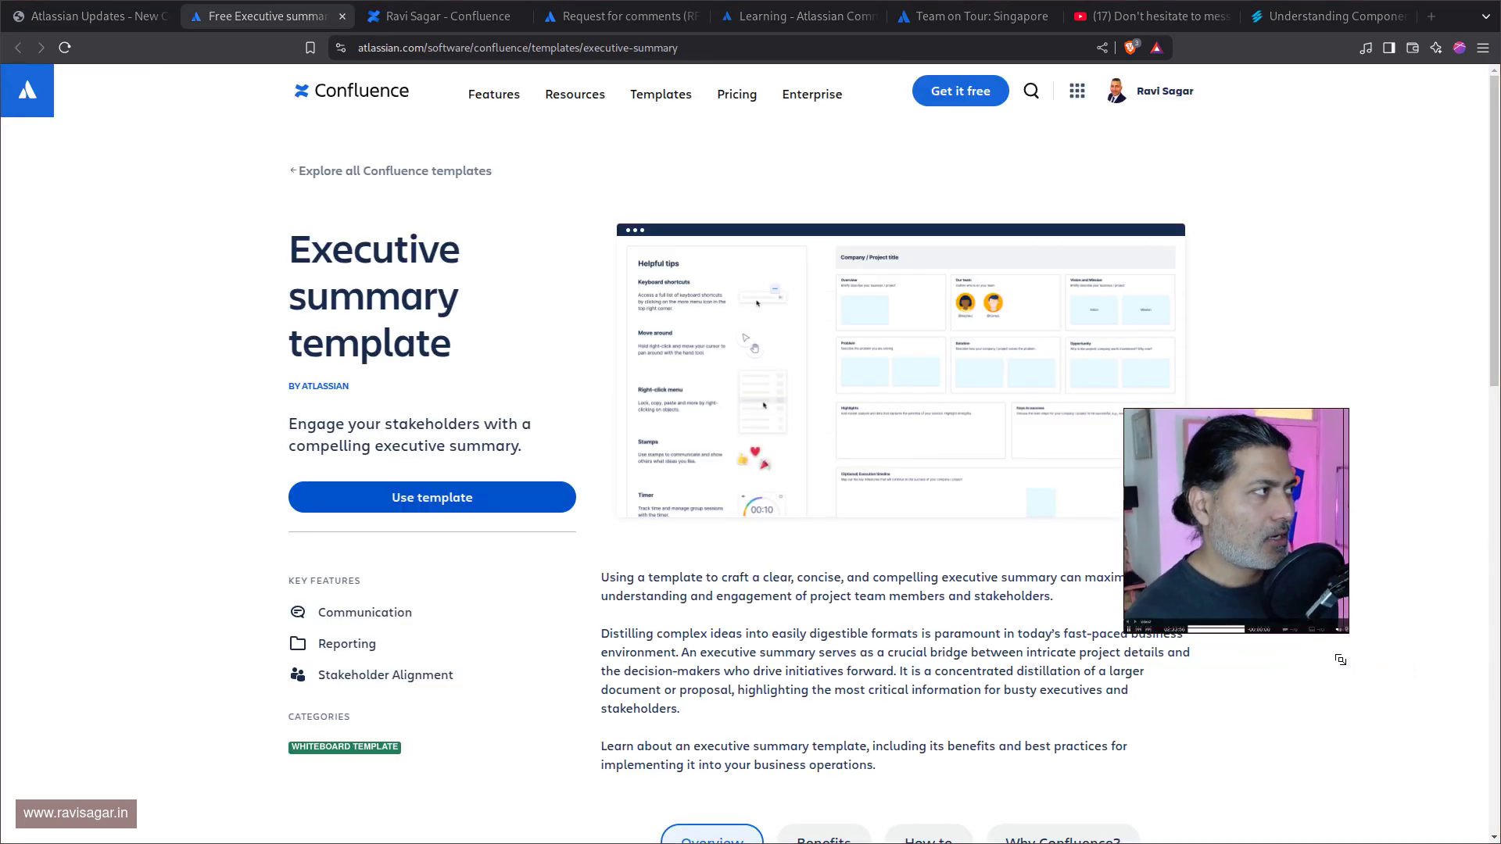
{"action": "left_click_drag", "start_coordinate": [1341, 660], "coordinate": [1314, 646]}
{"action": "left_click_drag", "start_coordinate": [1260, 551], "coordinate": [1335, 616]}
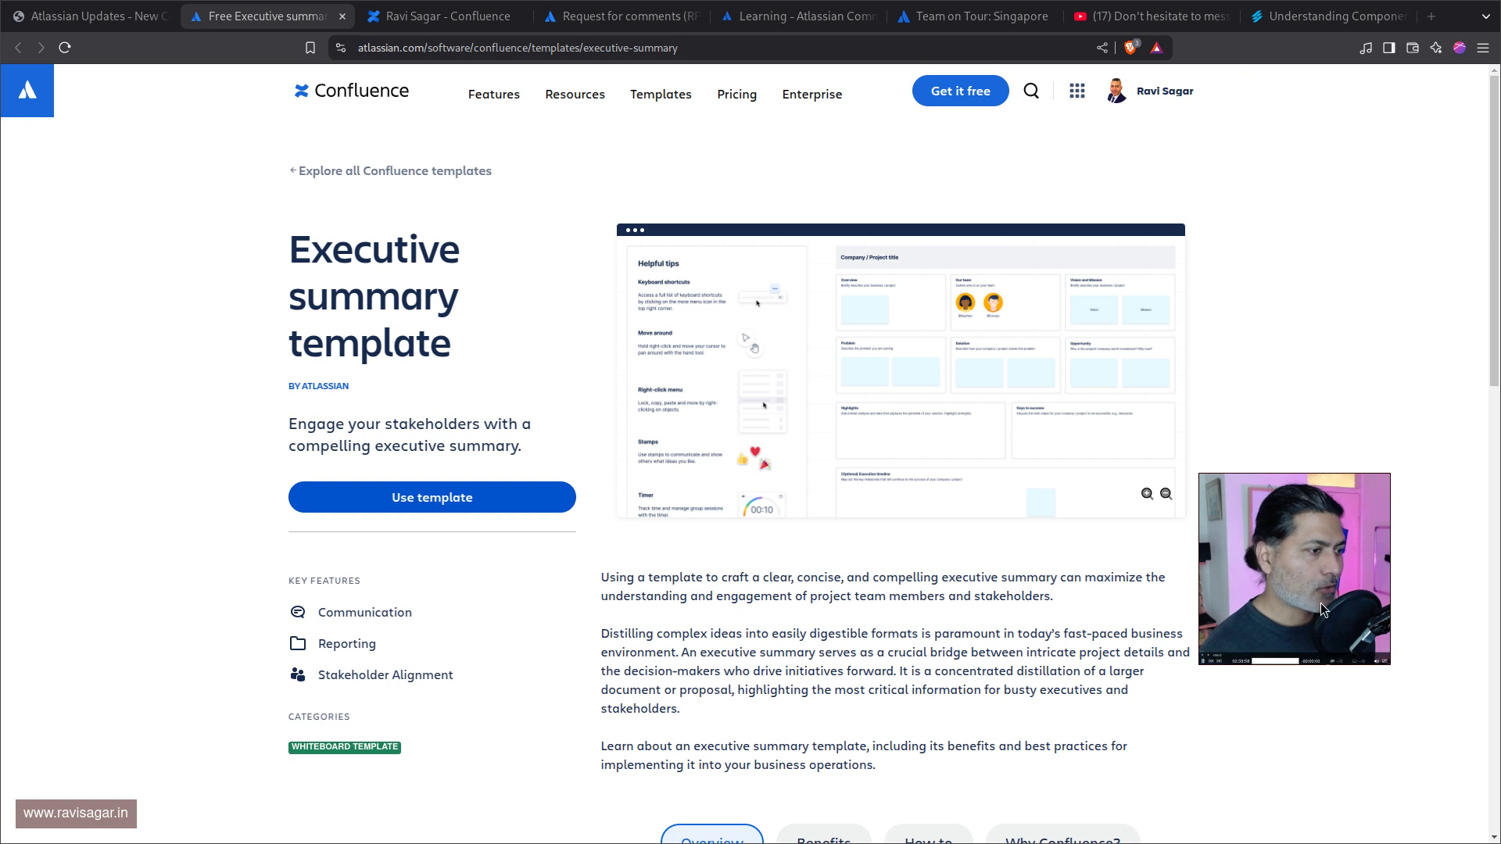
{"action": "left_click_drag", "start_coordinate": [1391, 665], "coordinate": [1443, 715]}
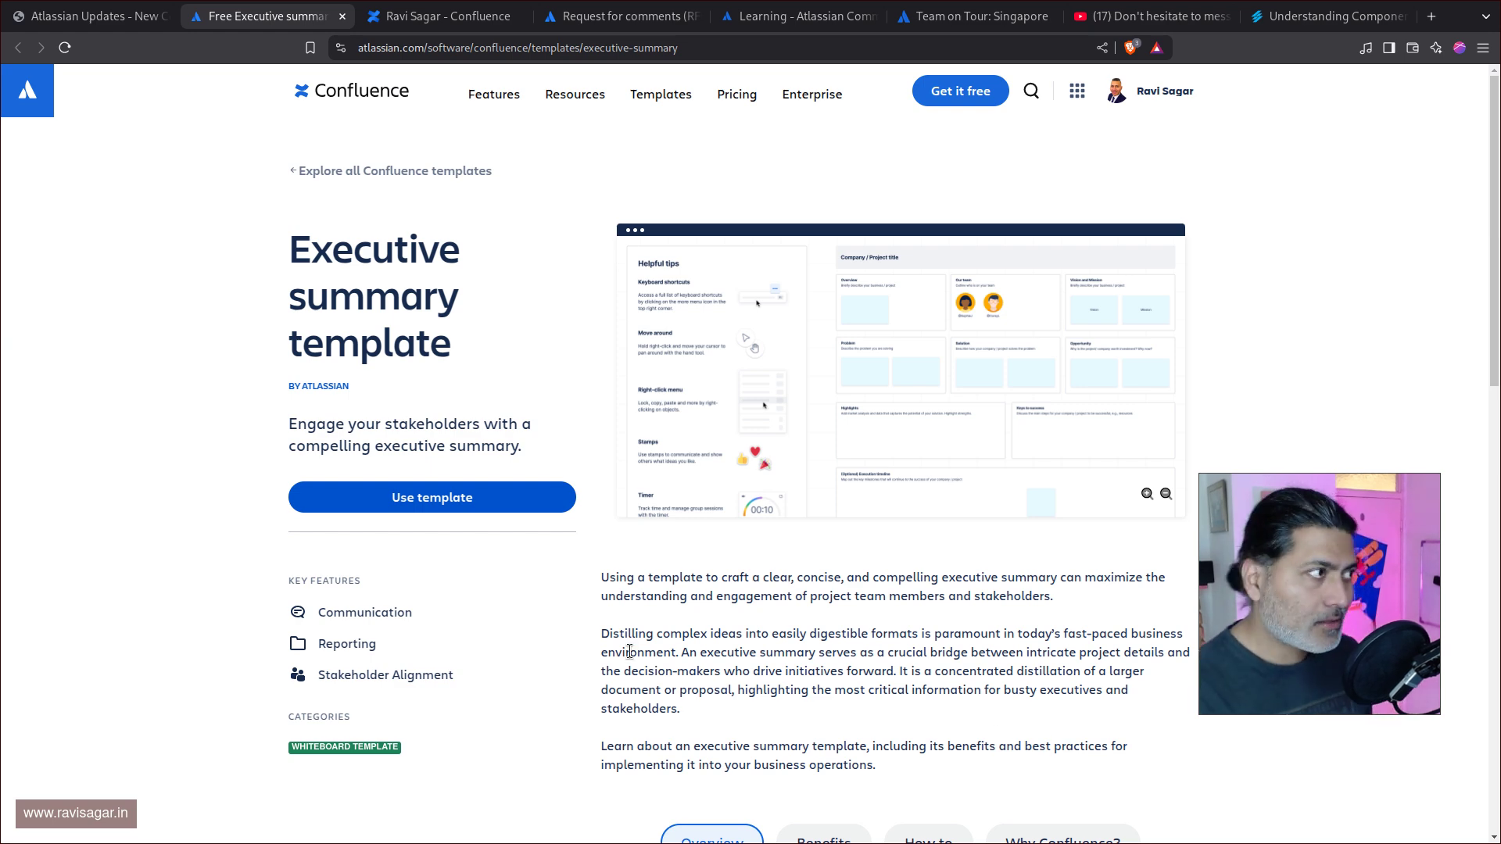
{"action": "left_click", "coordinate": [455, 19]}
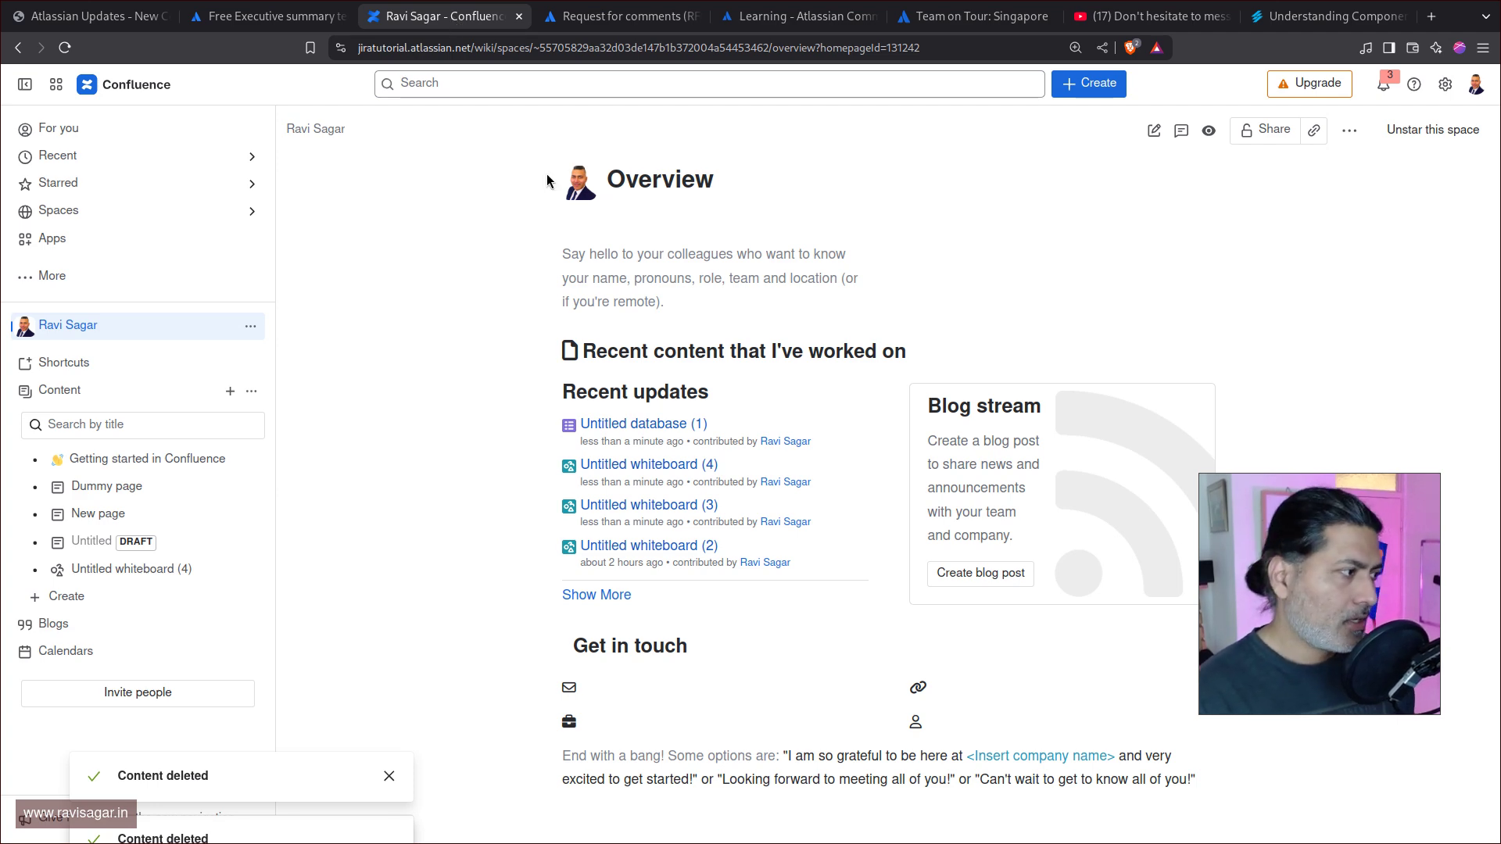
{"action": "left_click", "coordinate": [300, 17]}
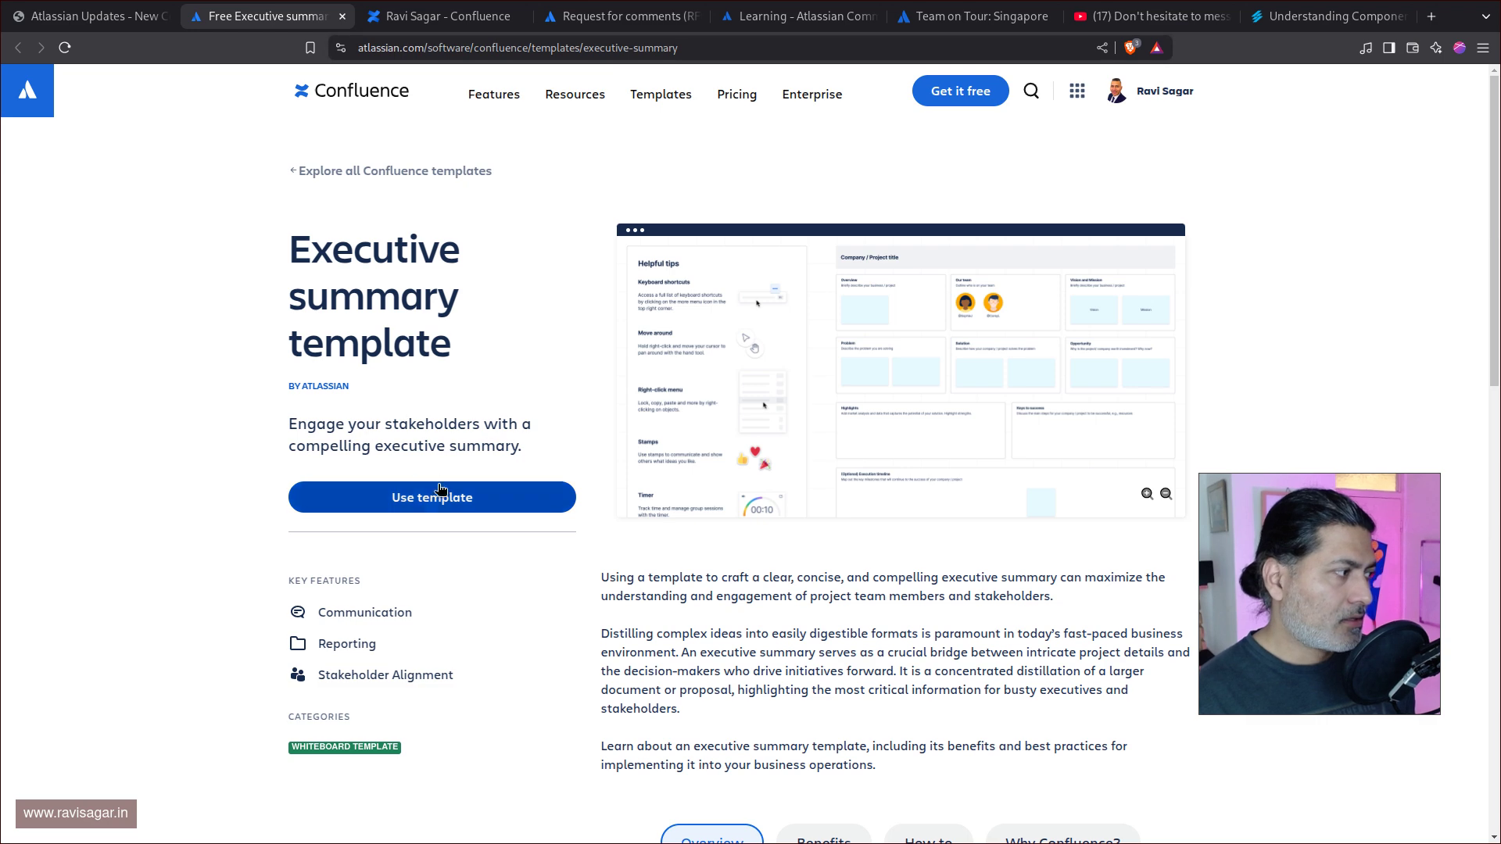
{"action": "left_click", "coordinate": [424, 19]}
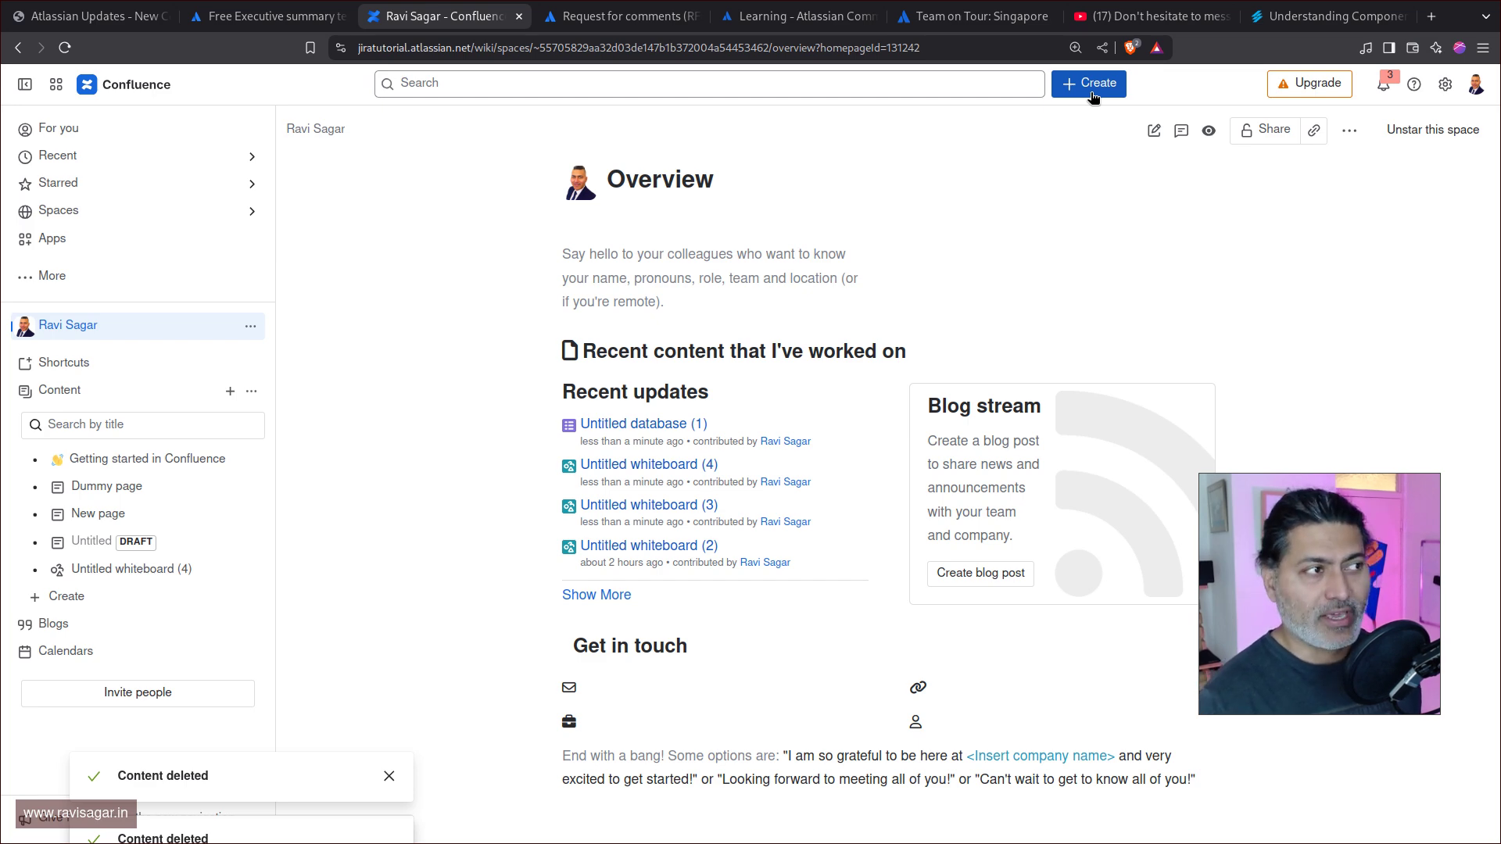
{"action": "left_click", "coordinate": [281, 17]}
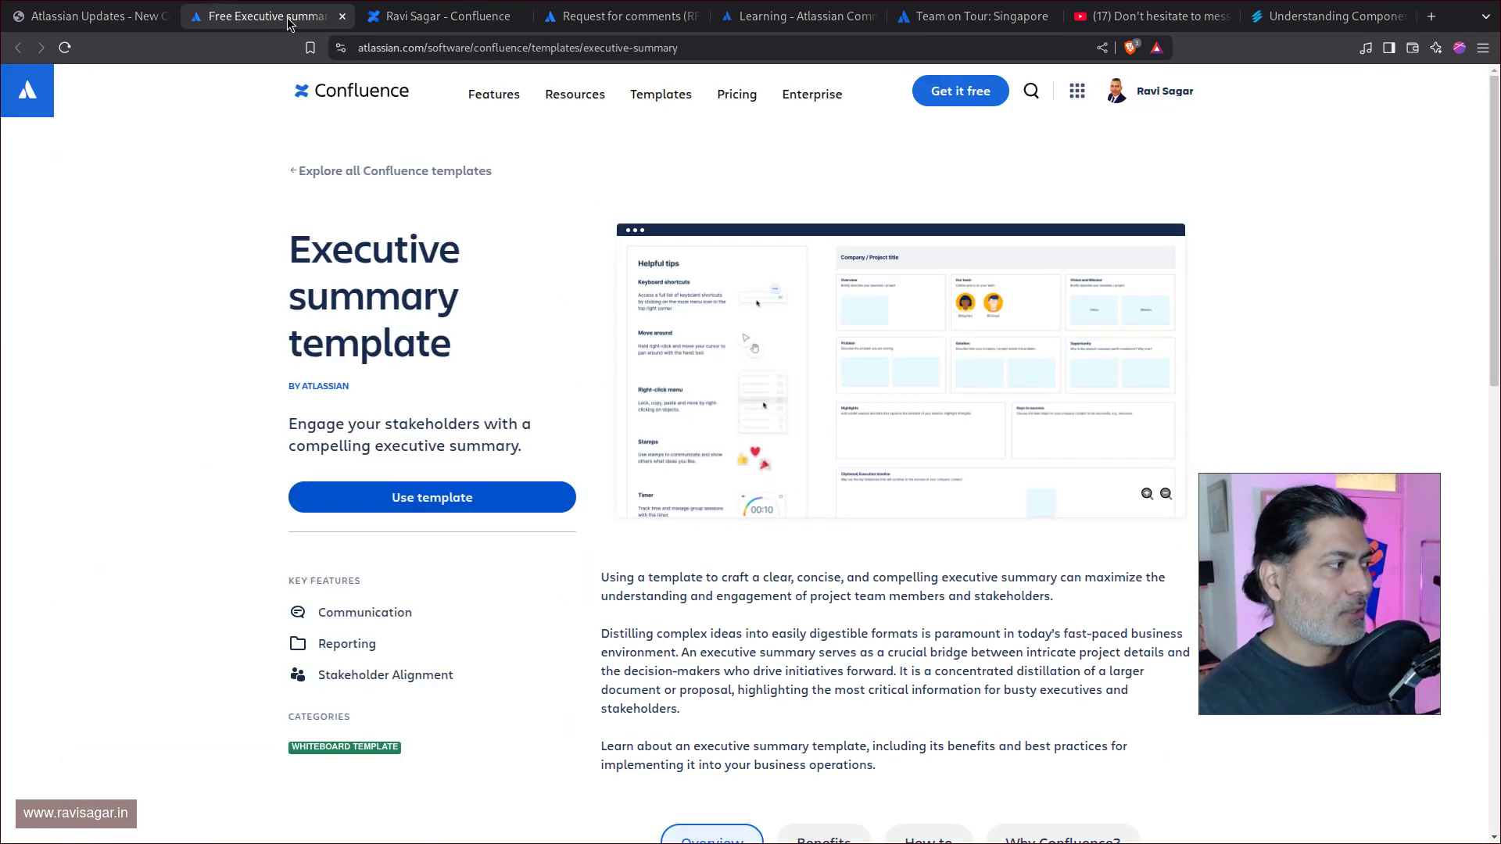
Step: Create a blank whiteboard in the personal Confluence space
{"action": "left_click", "coordinate": [415, 19]}
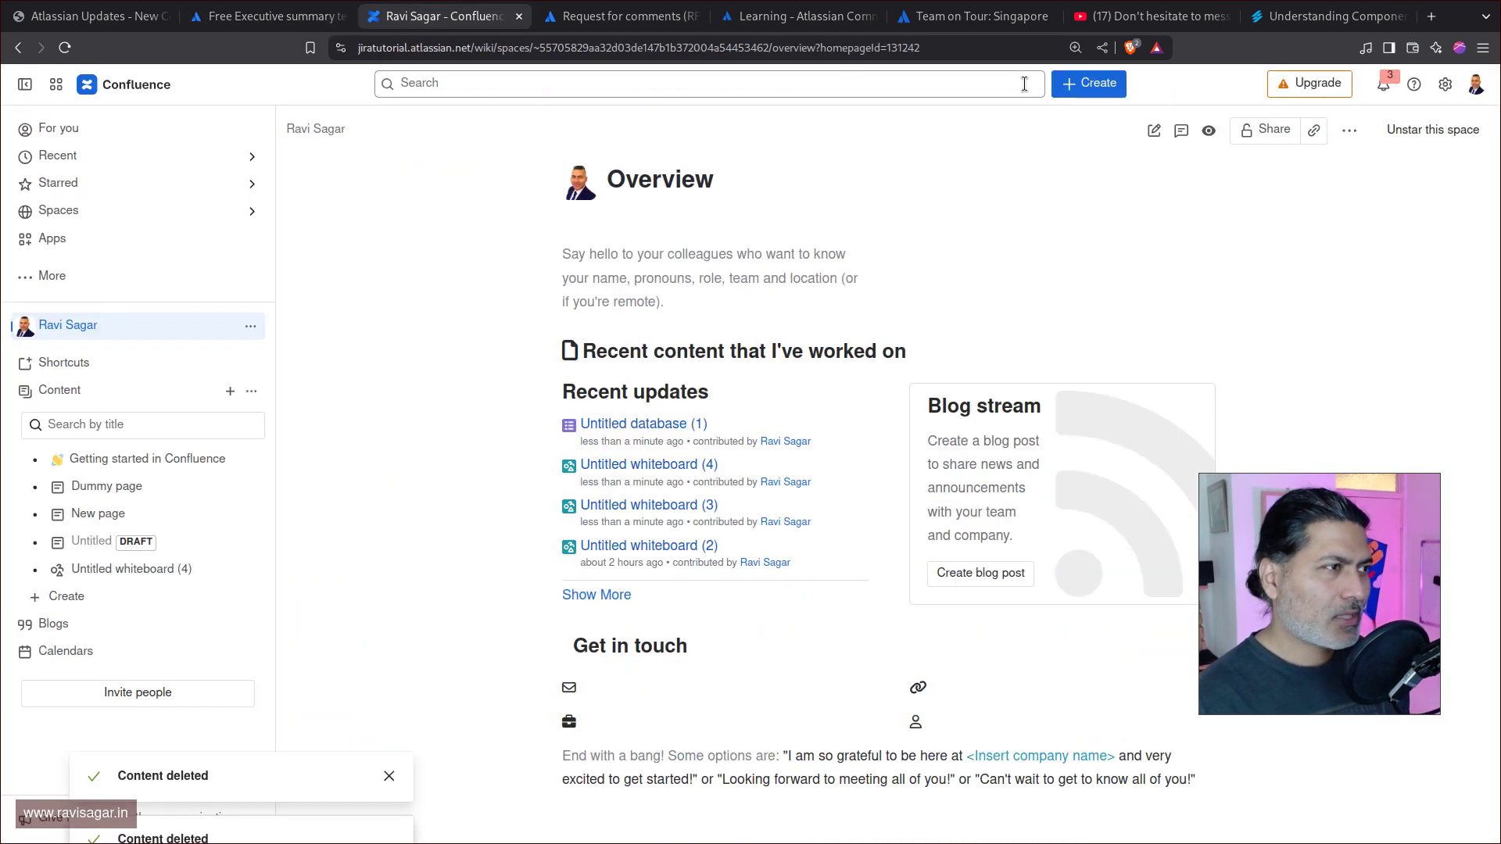
{"action": "left_click", "coordinate": [1088, 86]}
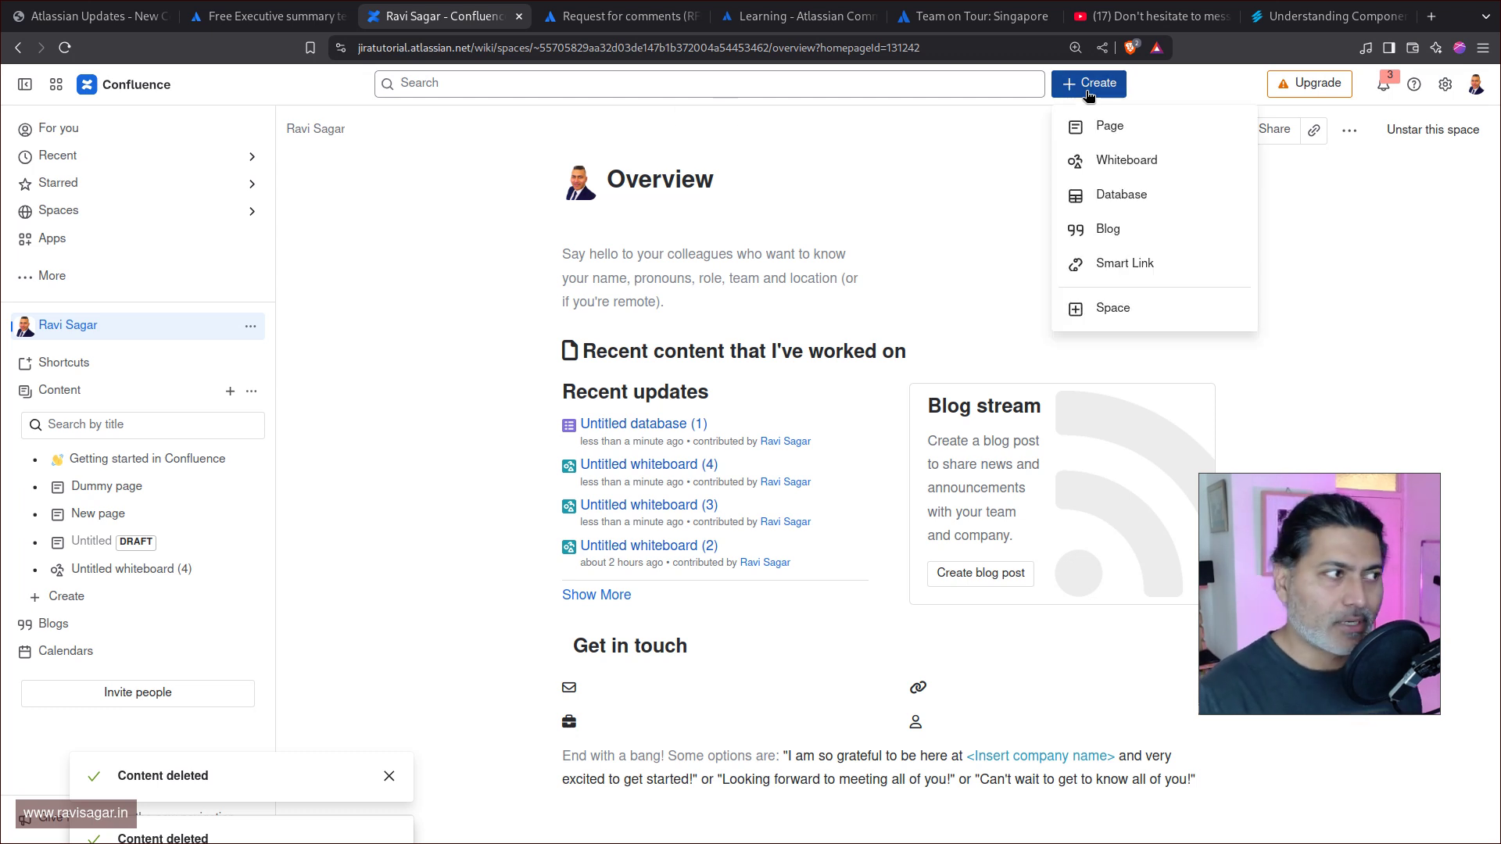
{"action": "left_click", "coordinate": [1128, 160]}
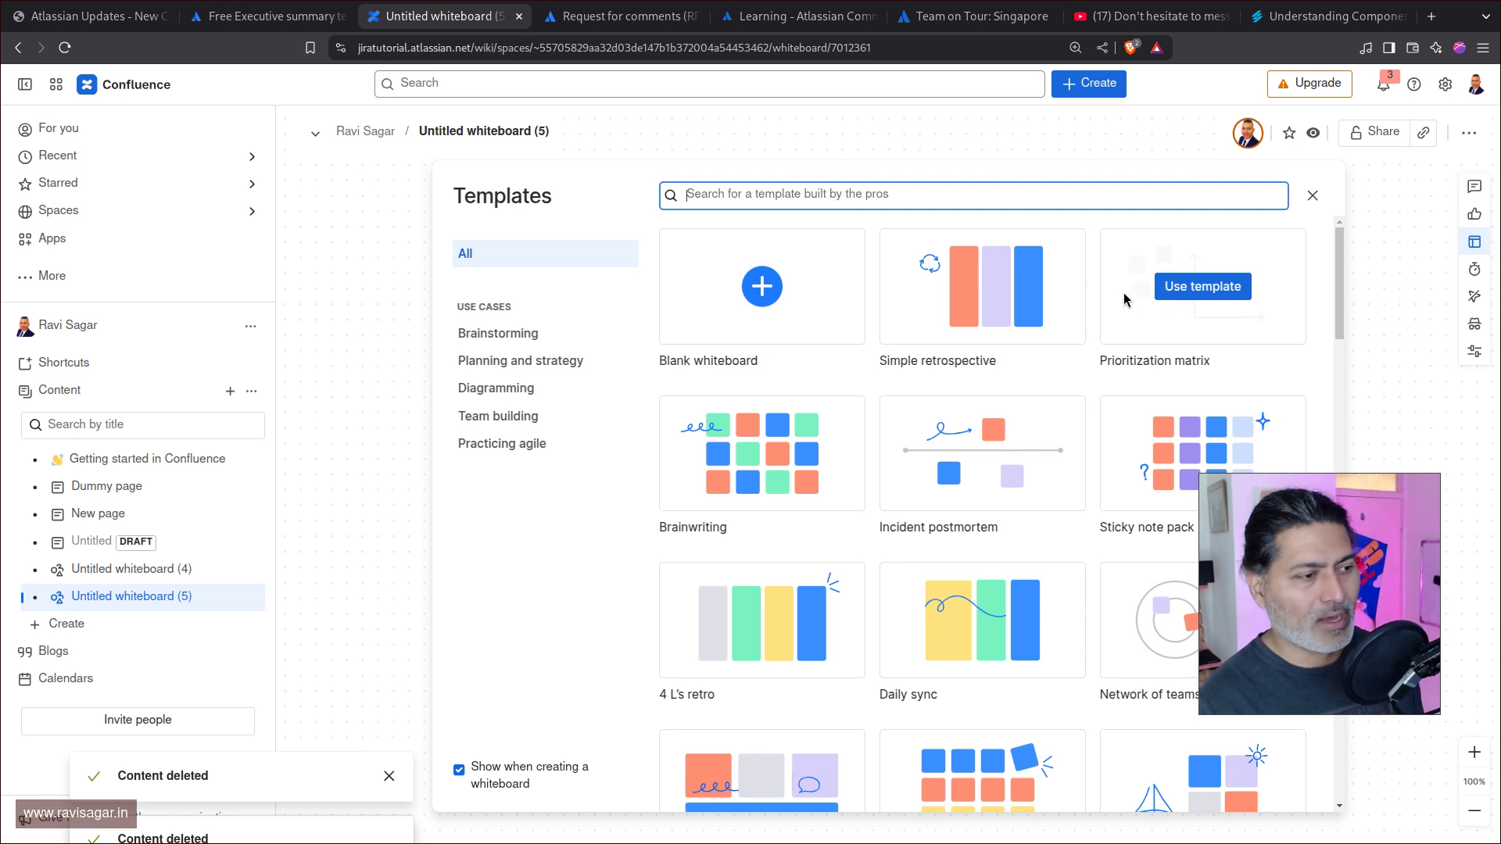
{"action": "mouse_move", "coordinate": [1188, 473]}
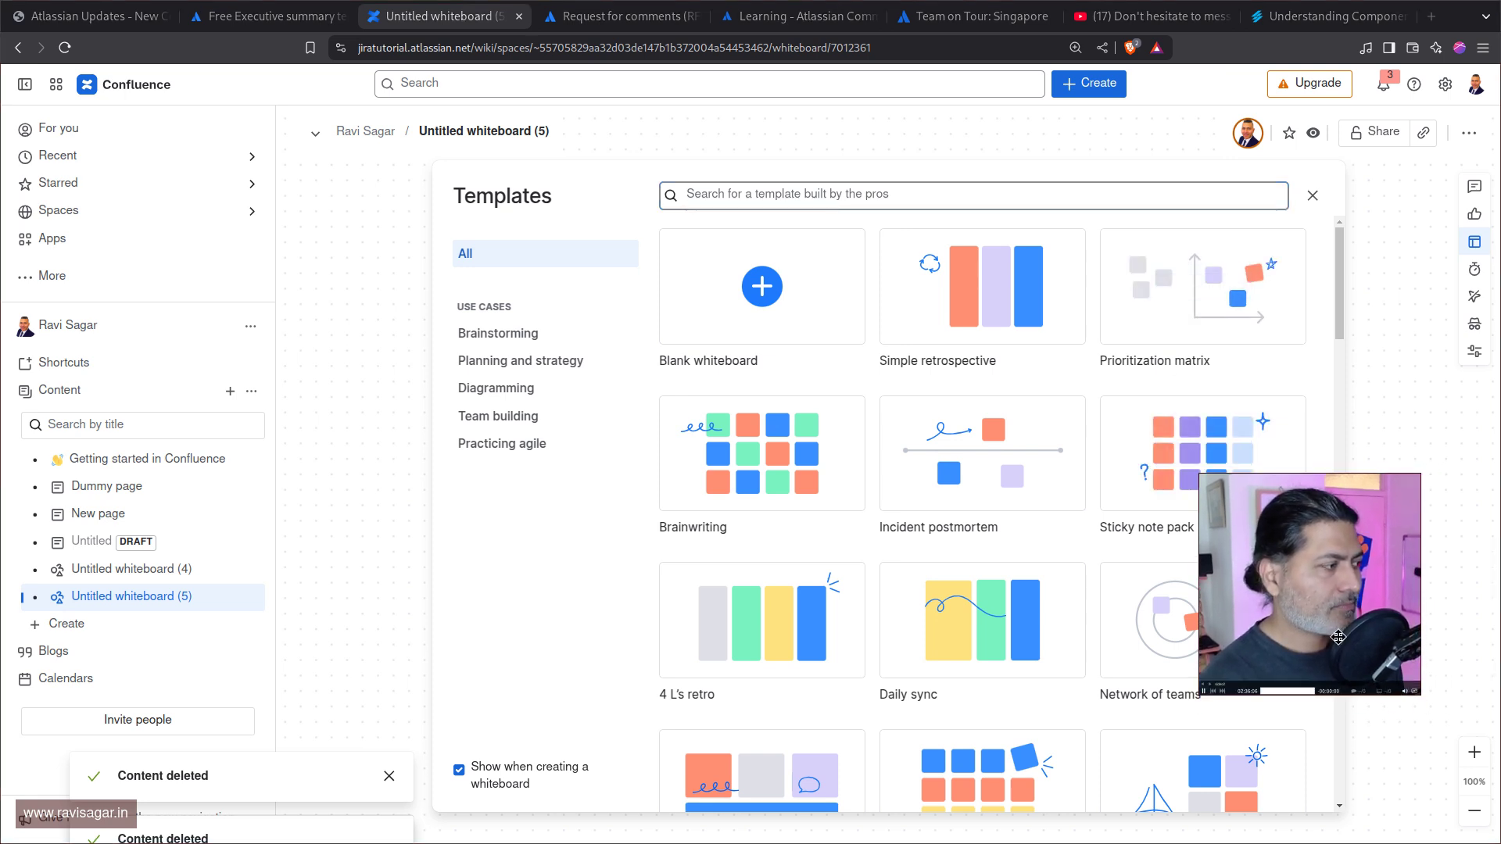
{"action": "left_click_drag", "start_coordinate": [1338, 637], "coordinate": [1419, 736]}
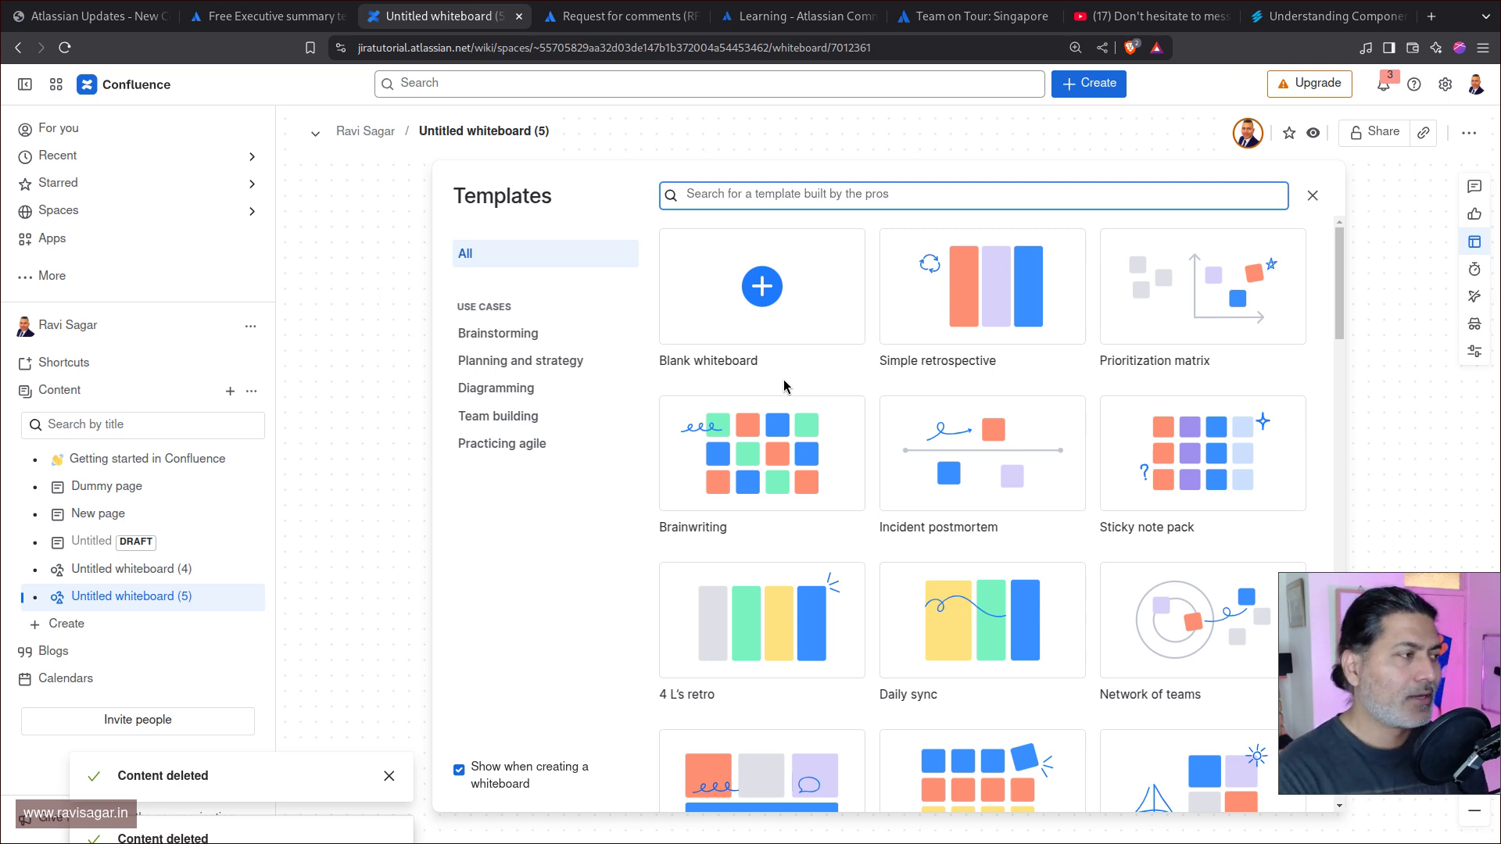
{"action": "left_click", "coordinate": [777, 310]}
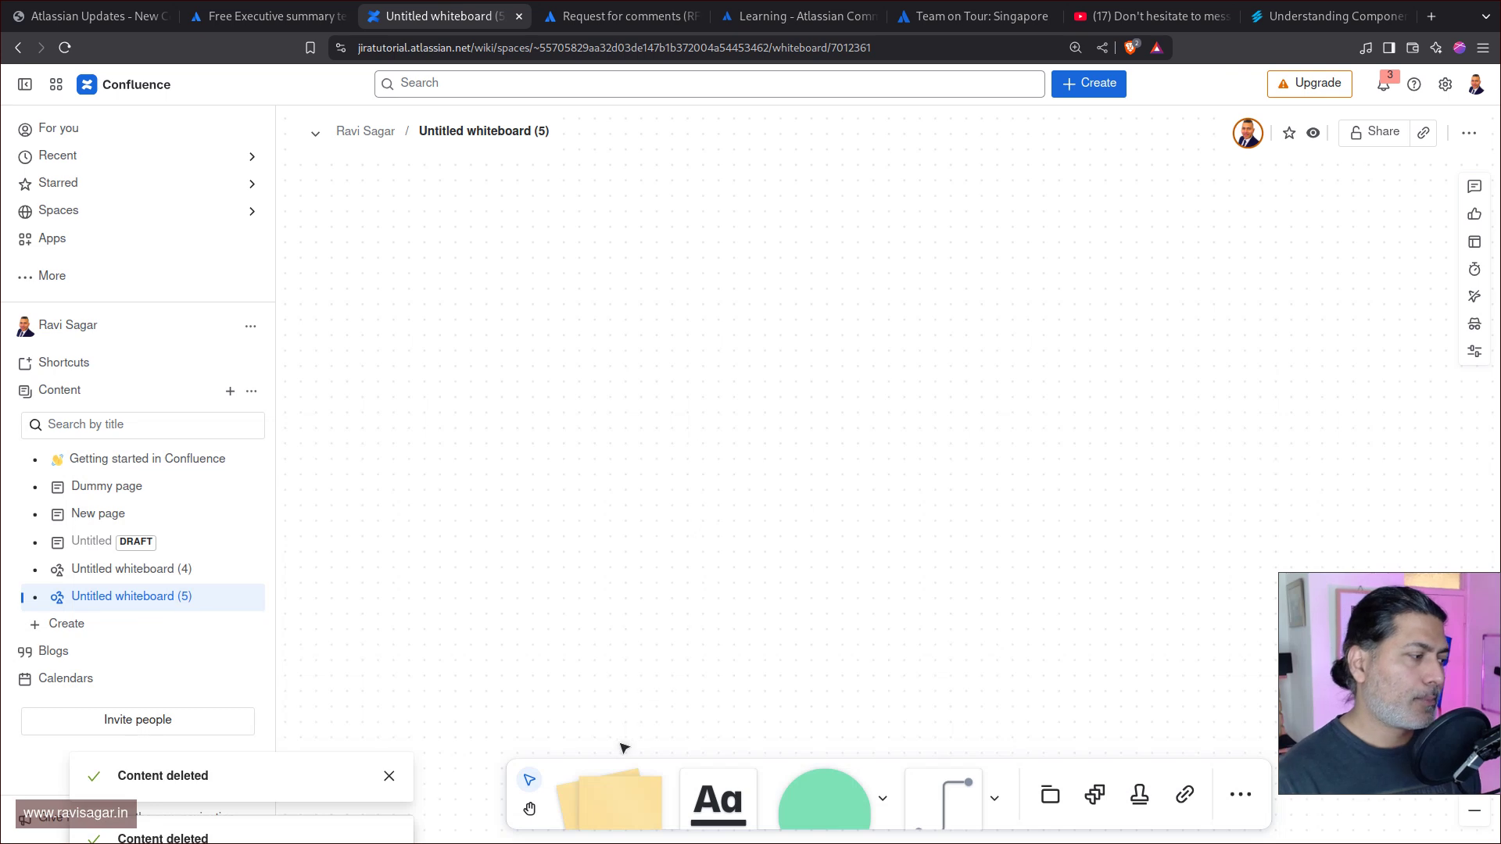
Step: Place two yellow sticky notes side by side in the upper part of the whiteboard and insert an empty text box beside them
{"action": "left_click", "coordinate": [604, 791]}
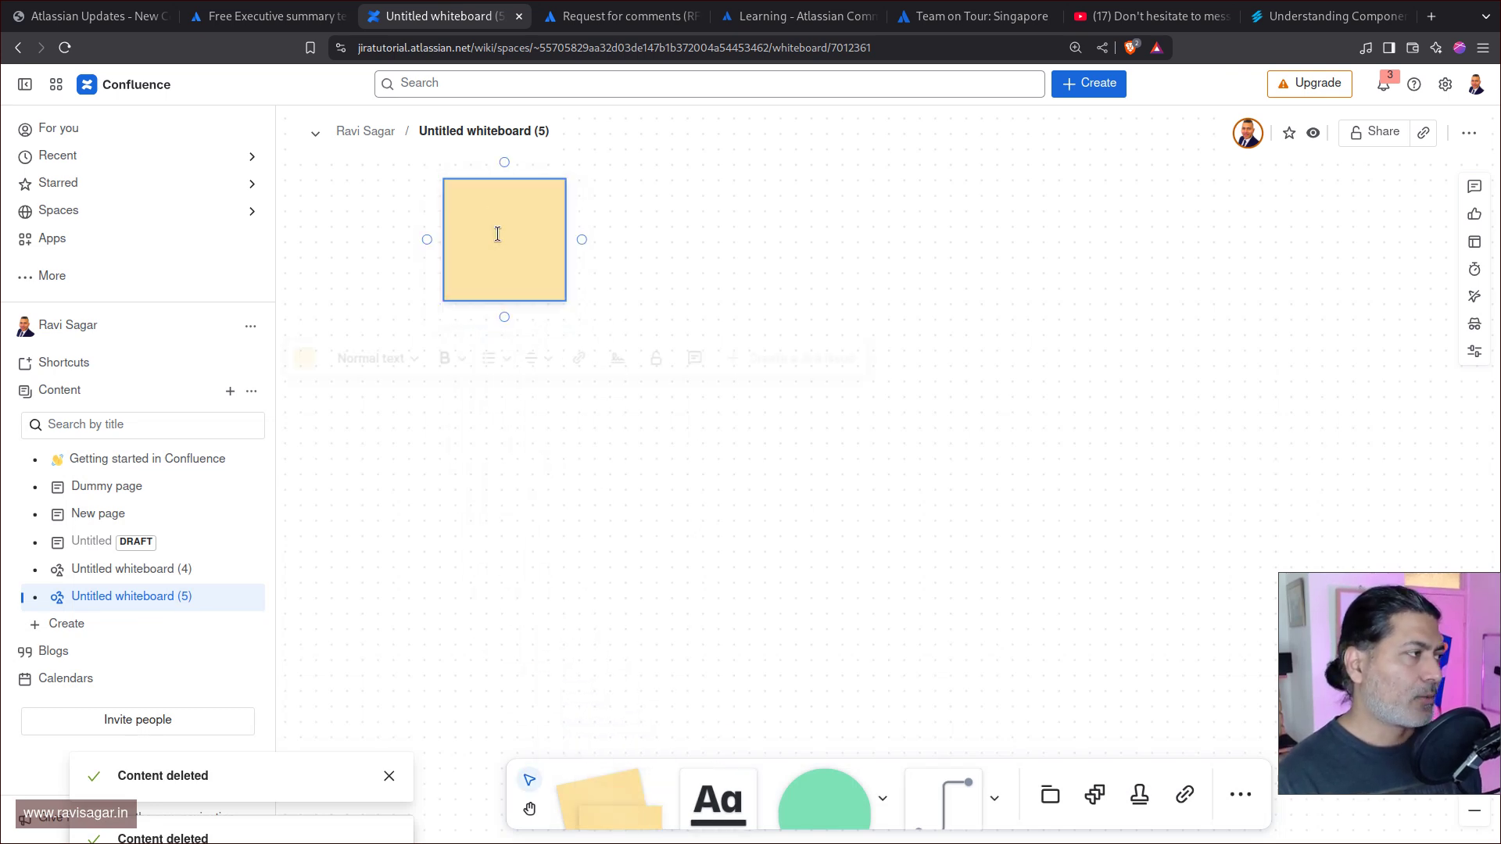
{"action": "left_click", "coordinate": [608, 790]}
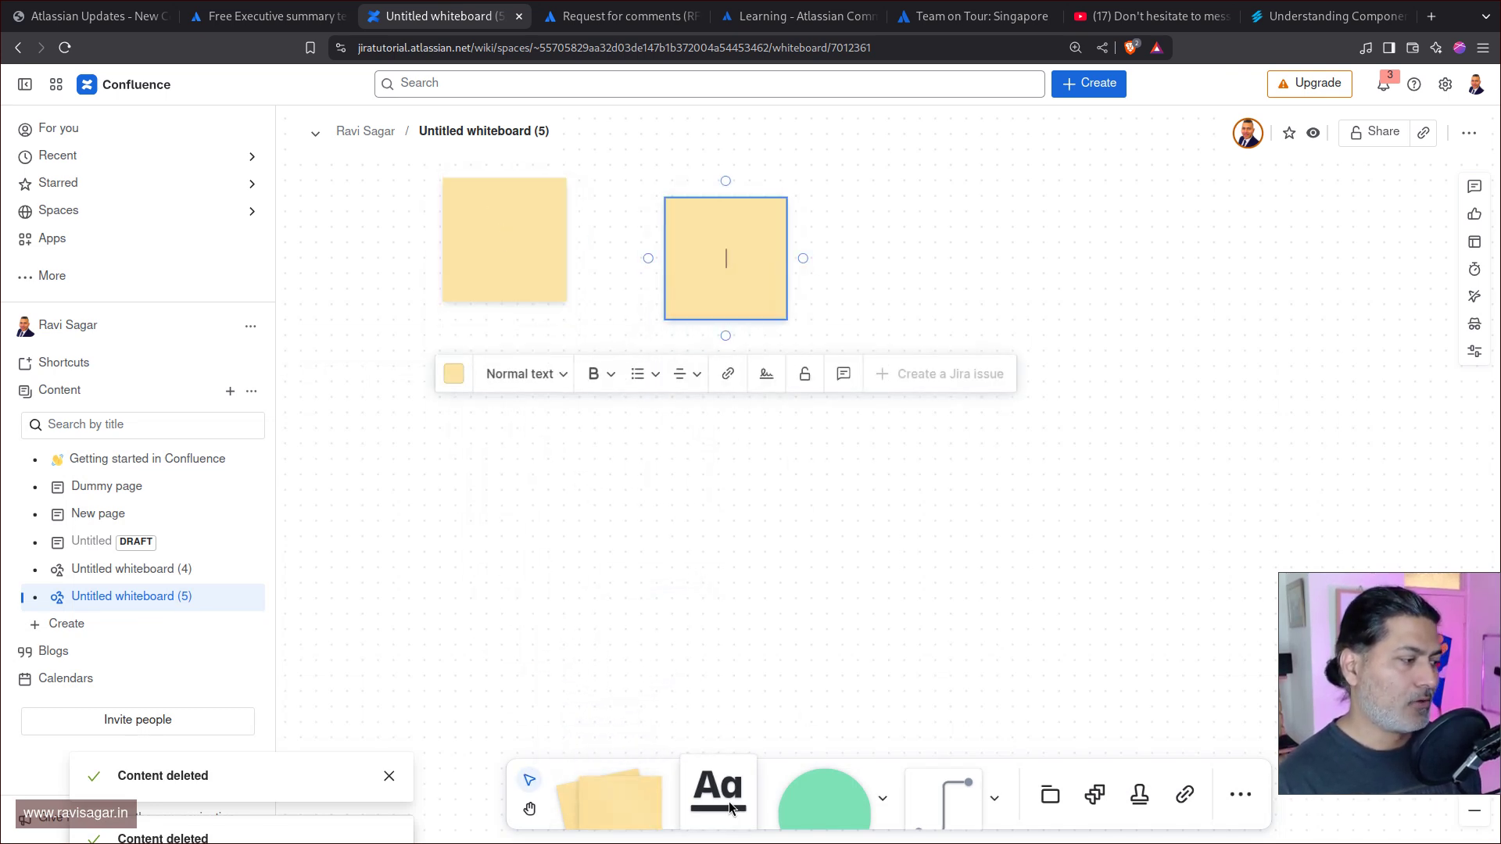
{"action": "left_click", "coordinate": [926, 315]}
{"action": "left_click", "coordinate": [918, 288]}
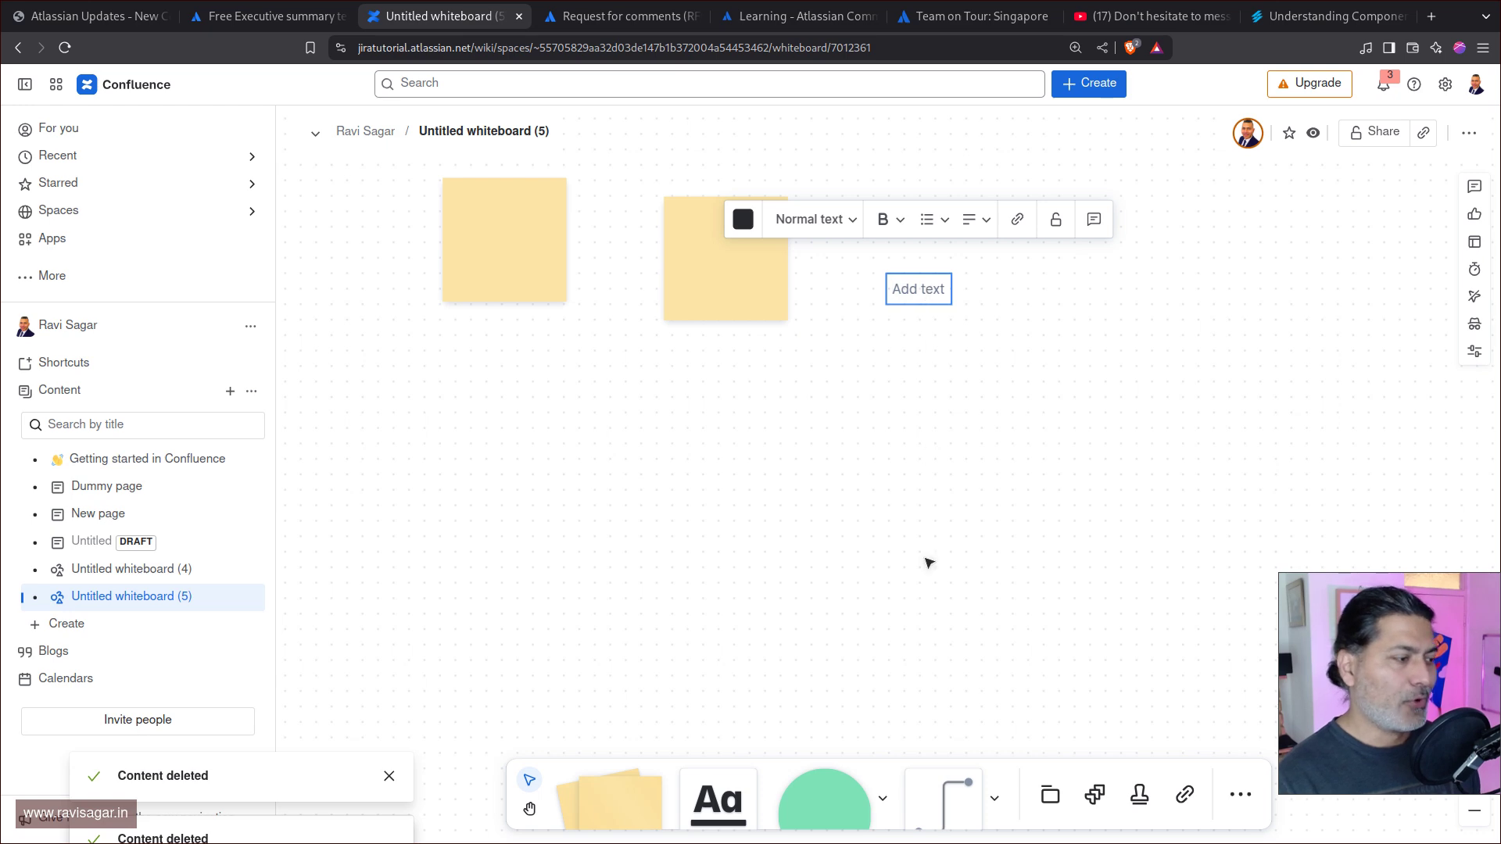
Step: Add a green circle below the sticky notes and an elbow connector beside it
{"action": "left_click", "coordinate": [821, 817]}
{"action": "left_click", "coordinate": [814, 451]}
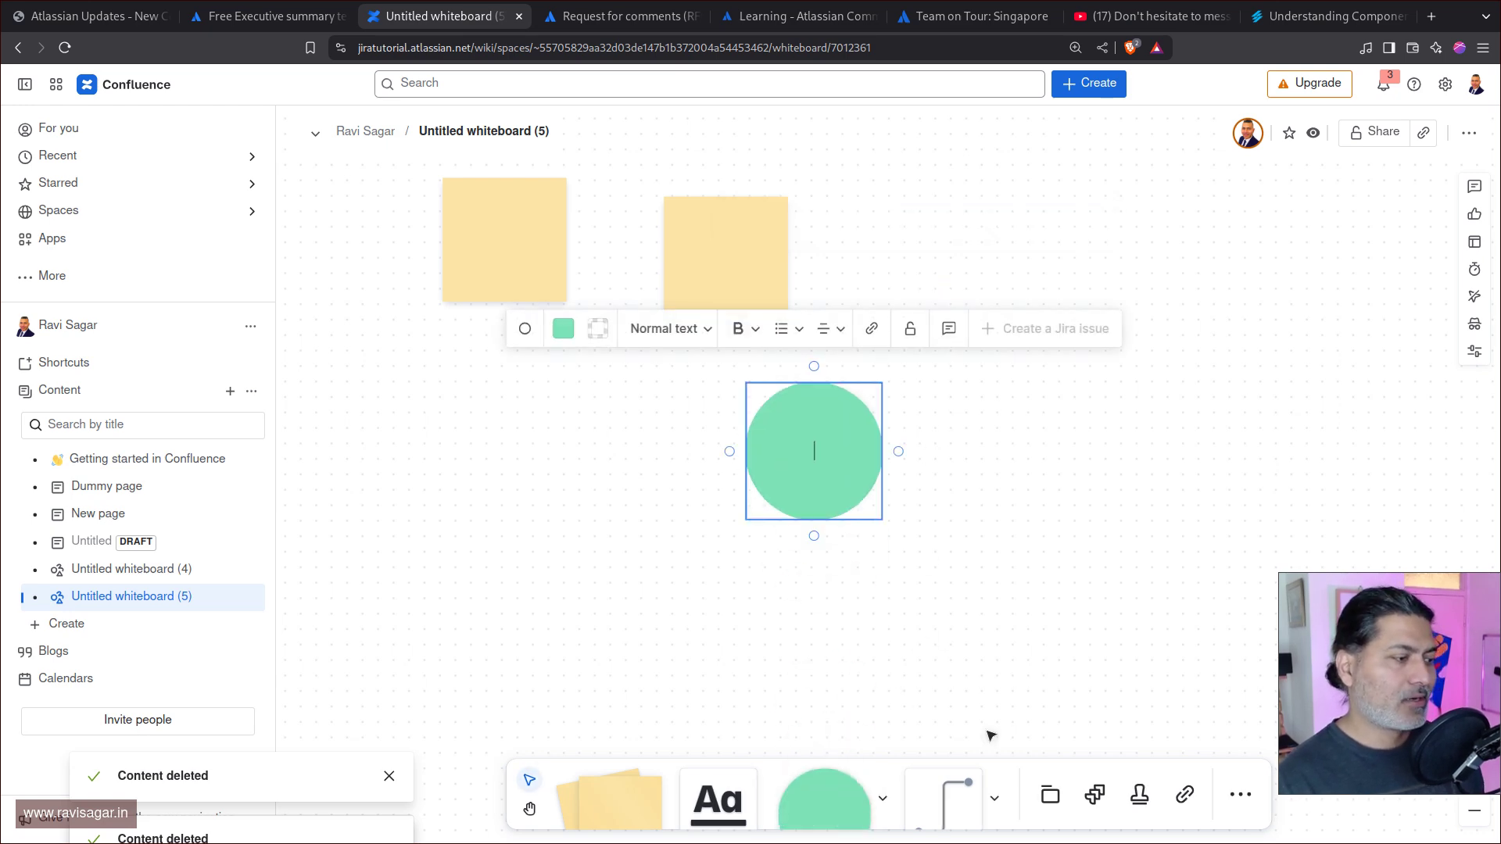
{"action": "left_click", "coordinate": [958, 793]}
{"action": "left_click", "coordinate": [1028, 420]}
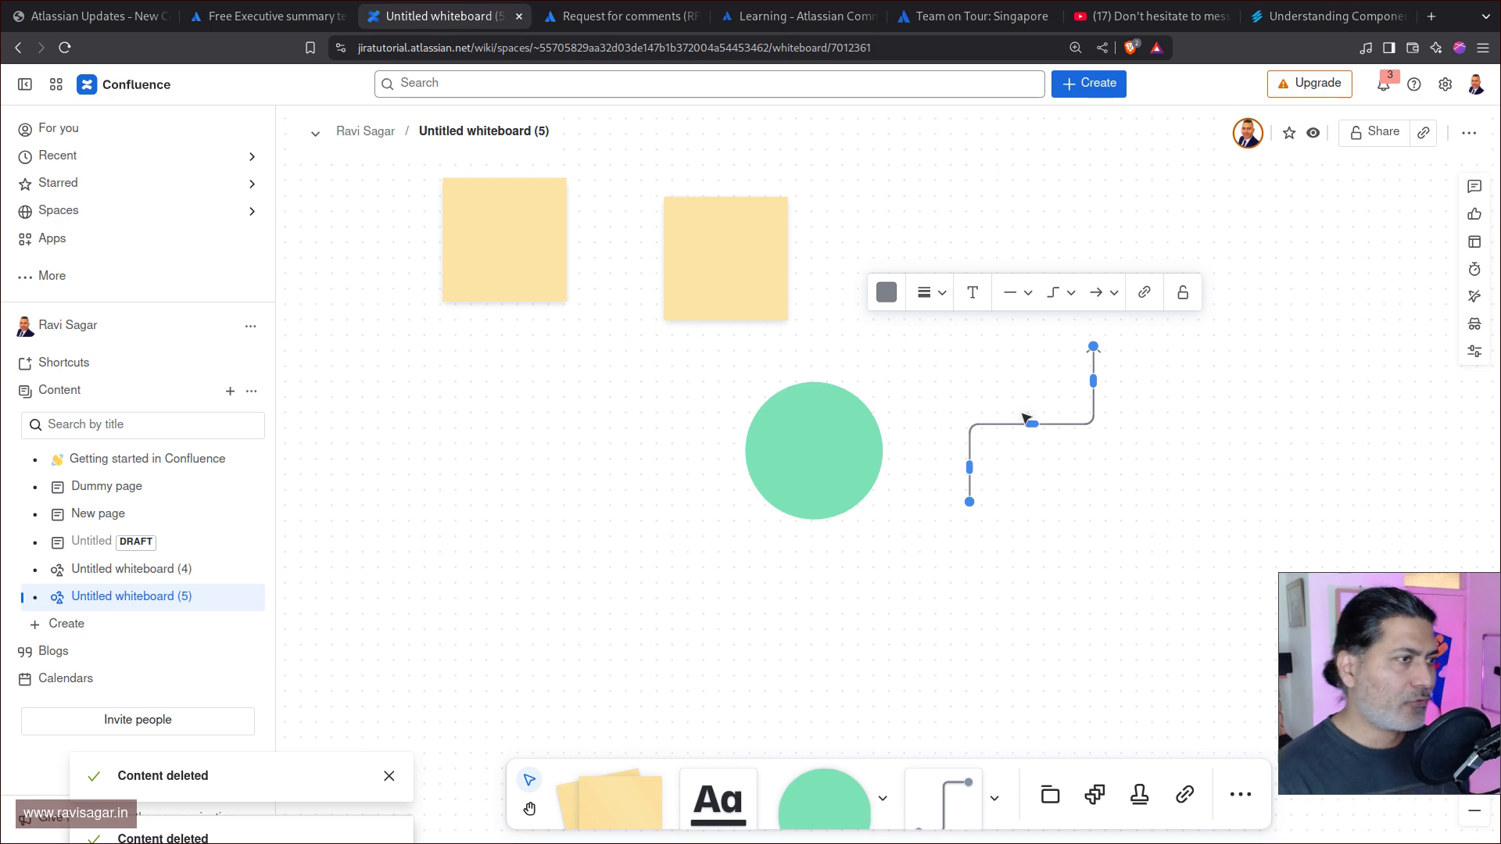
{"action": "scroll", "coordinate": [1116, 530], "scroll_direction": "down", "scroll_amount": 5}
{"action": "scroll", "coordinate": [1006, 513], "scroll_direction": "up", "scroll_amount": 5}
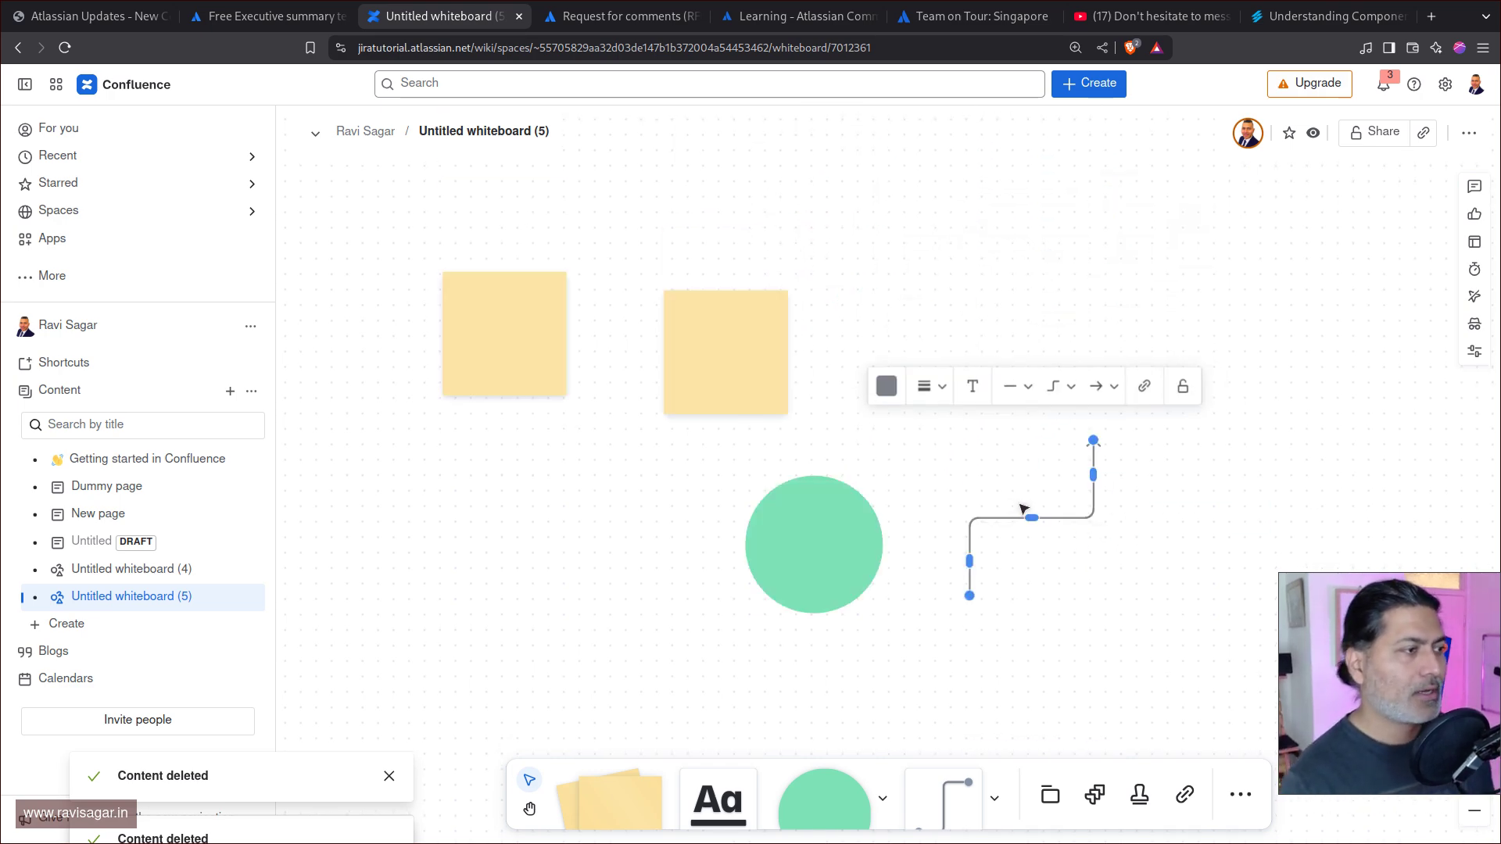
{"action": "scroll", "coordinate": [1014, 506], "scroll_direction": "down", "scroll_amount": 3, "text": "ctrl"}
{"action": "left_click", "coordinate": [1143, 526]}
{"action": "left_click_drag", "start_coordinate": [1165, 484], "coordinate": [1039, 505]}
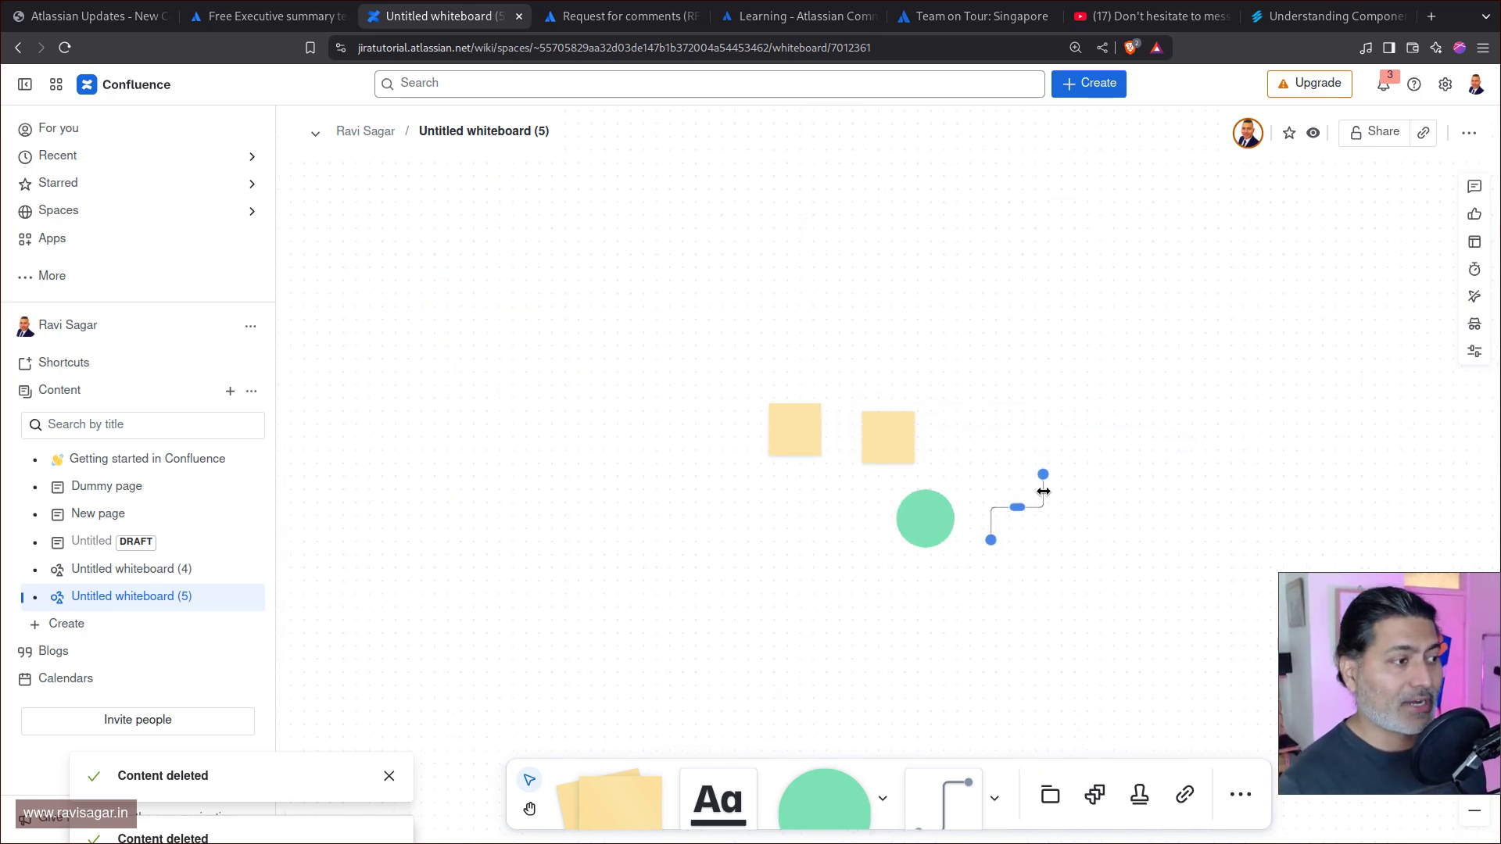
{"action": "left_click_drag", "start_coordinate": [1174, 482], "coordinate": [948, 405]}
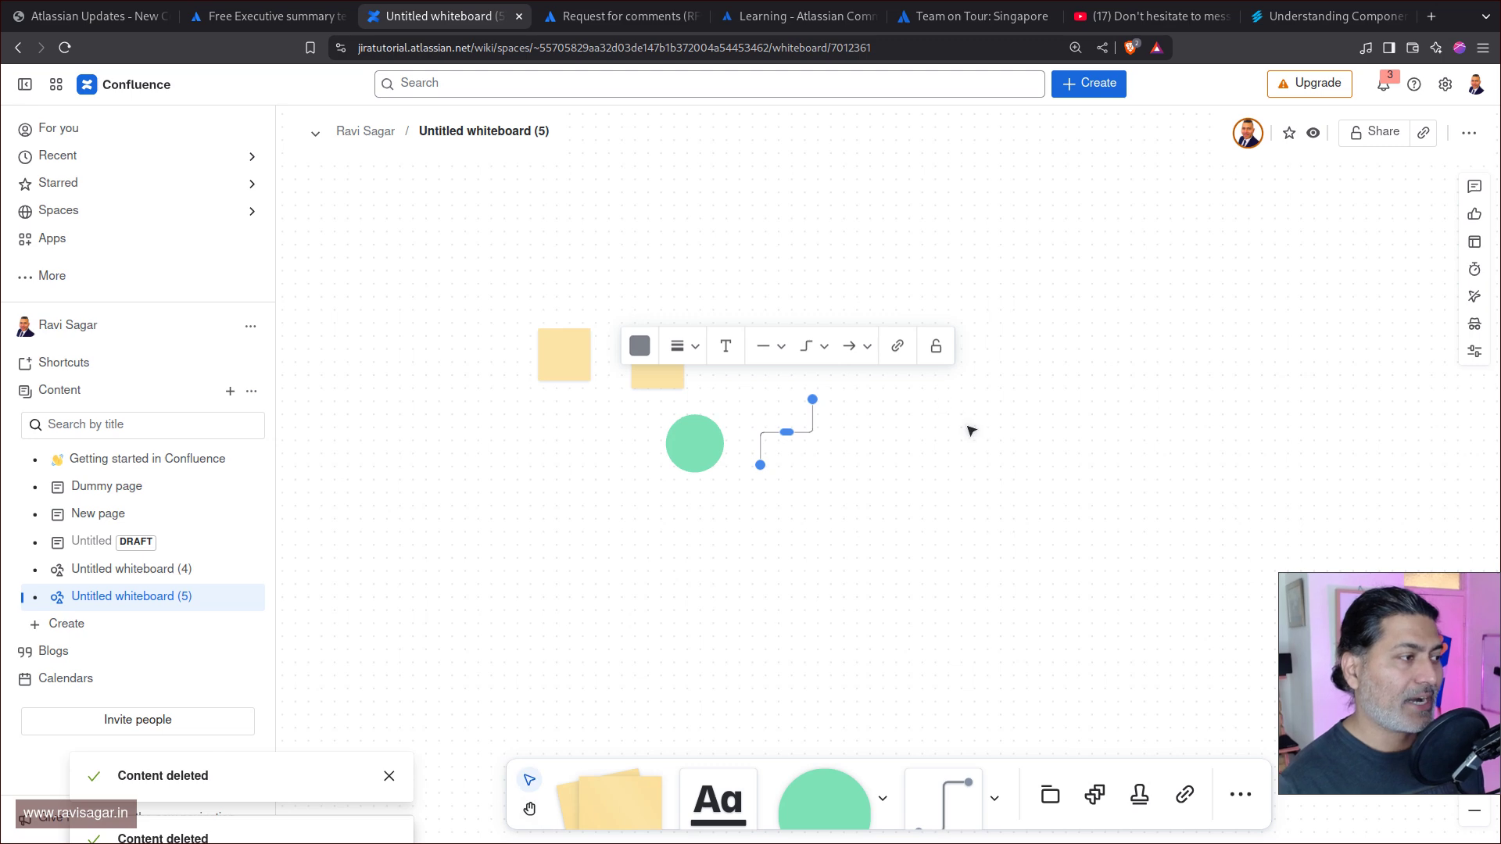
{"action": "left_click", "coordinate": [972, 430]}
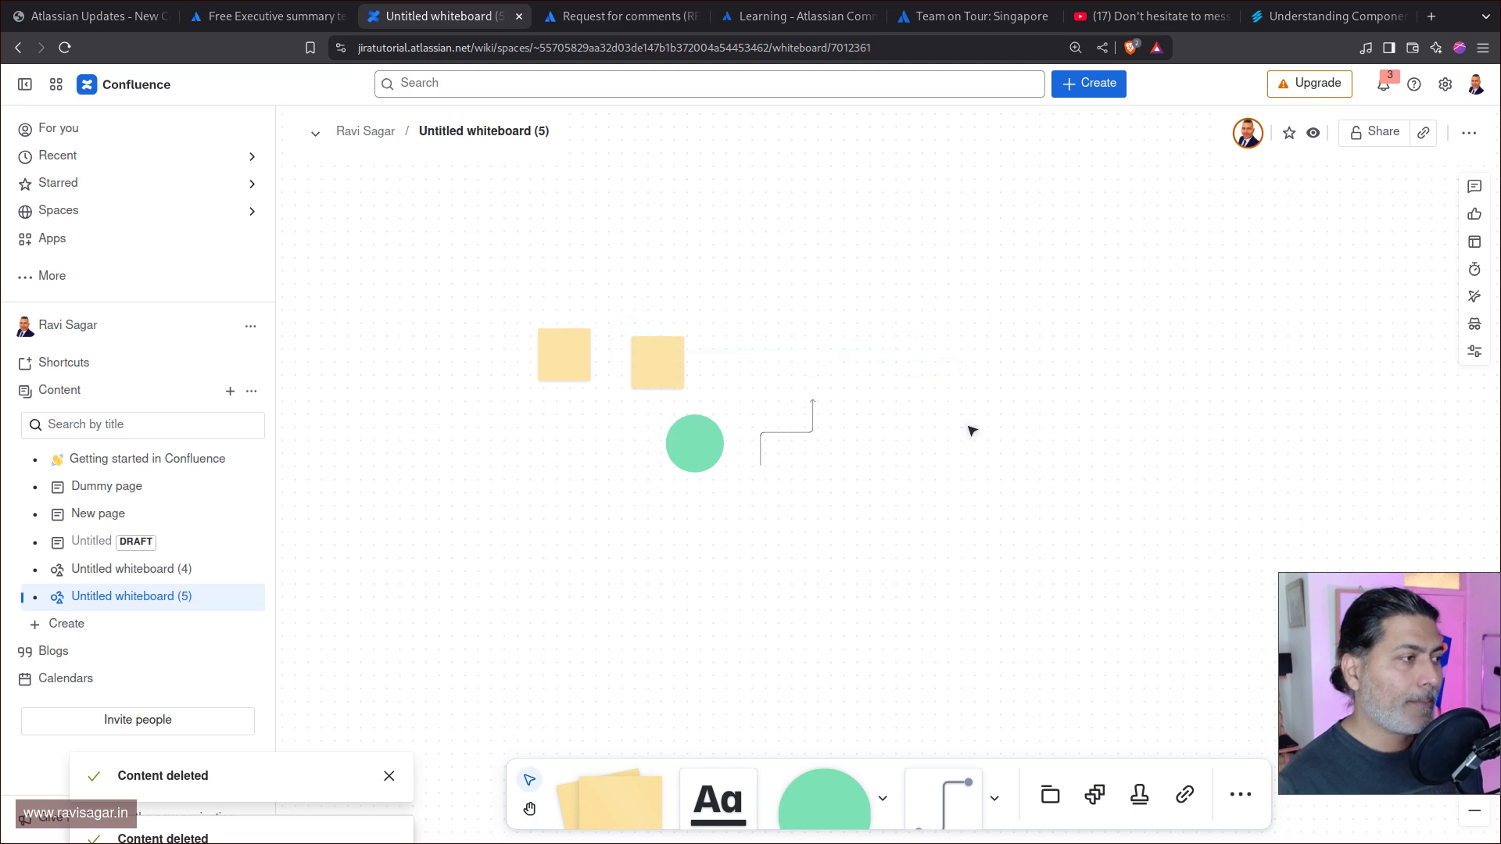
Step: Create another whiteboard from the Executive summary template, searching the templates for "ex"
{"action": "left_click", "coordinate": [1100, 83]}
{"action": "left_click", "coordinate": [1146, 158]}
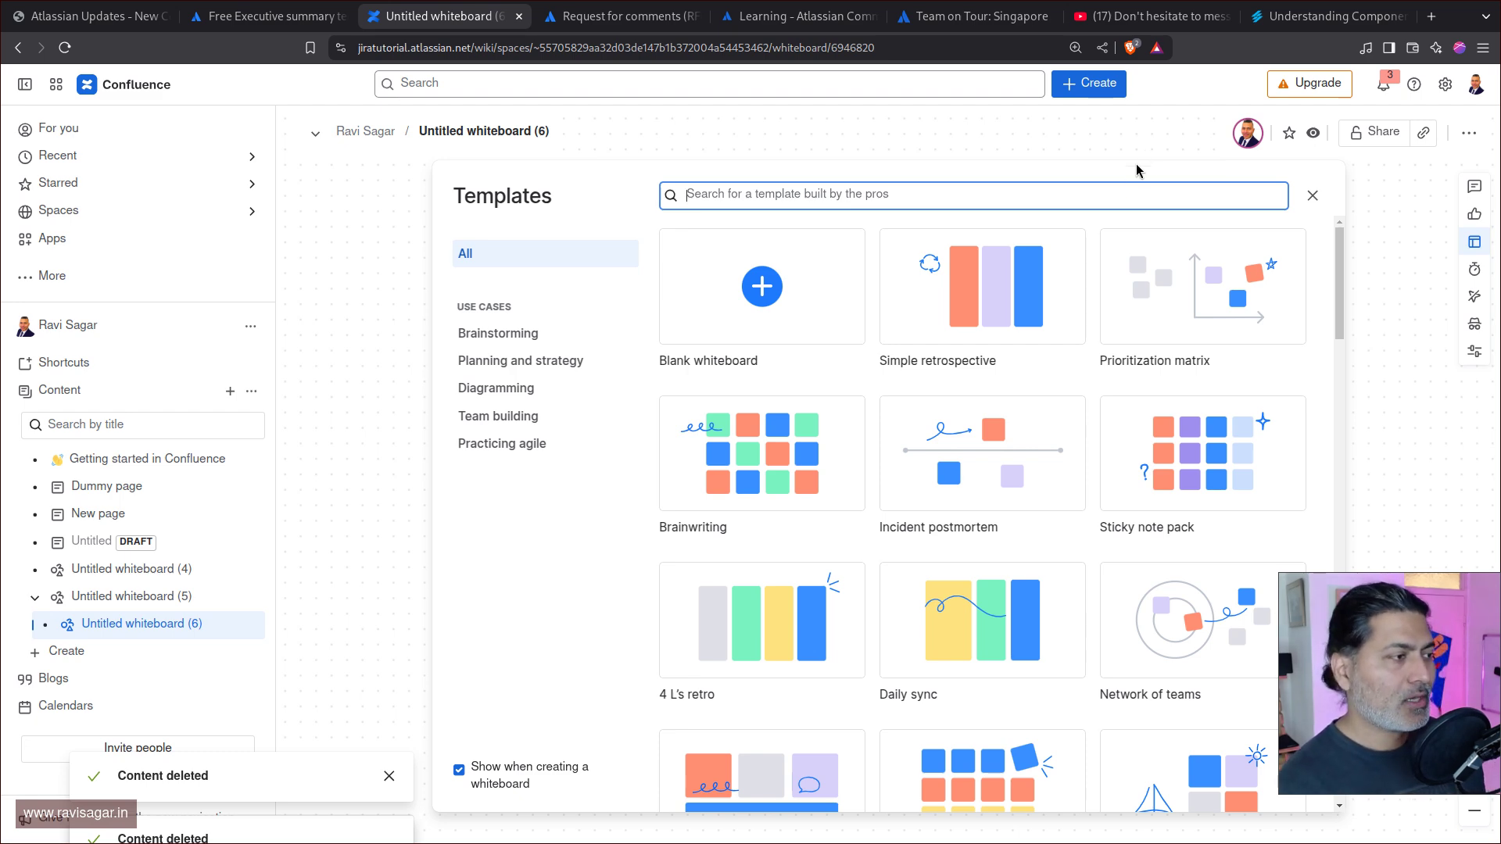
{"action": "scroll", "coordinate": [920, 409], "scroll_direction": "down", "scroll_amount": 3}
{"action": "scroll", "coordinate": [921, 410], "scroll_direction": "down", "scroll_amount": 6}
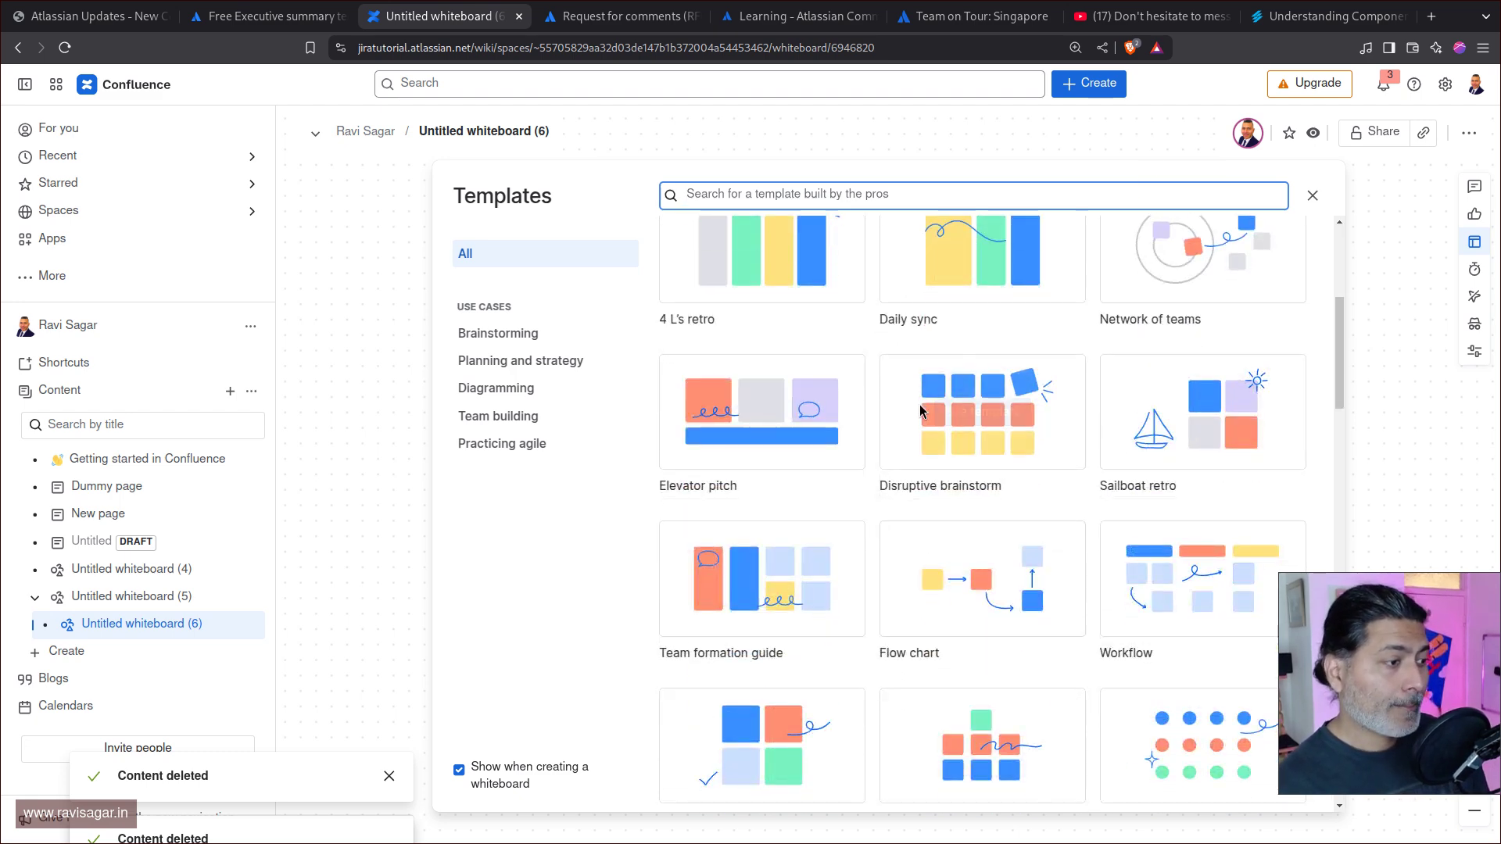
{"action": "scroll", "coordinate": [915, 415], "scroll_direction": "up", "scroll_amount": 9}
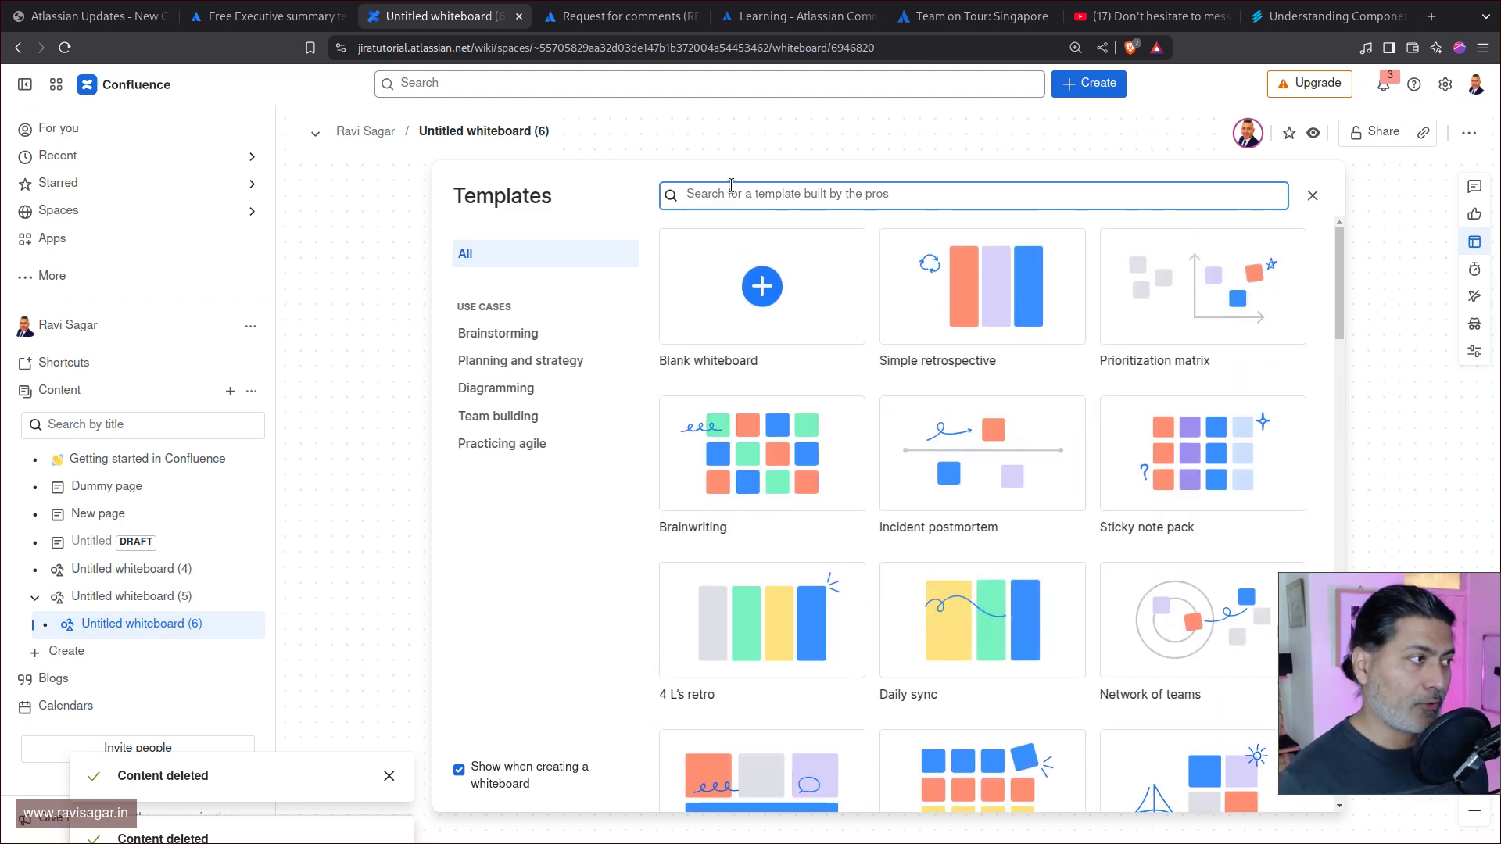
{"action": "type", "text": "ex"}
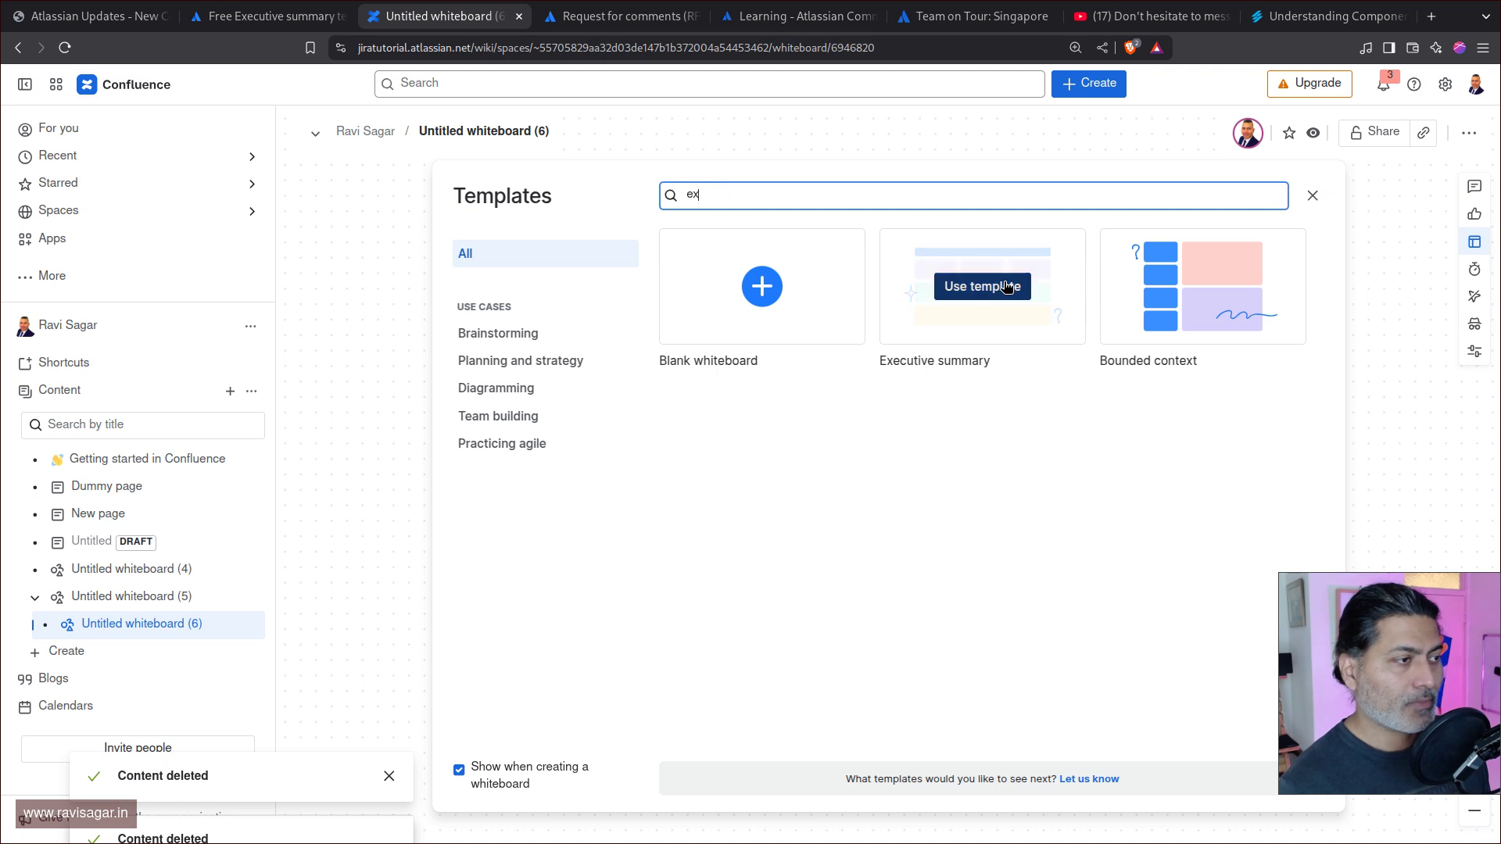
{"action": "left_click", "coordinate": [986, 286]}
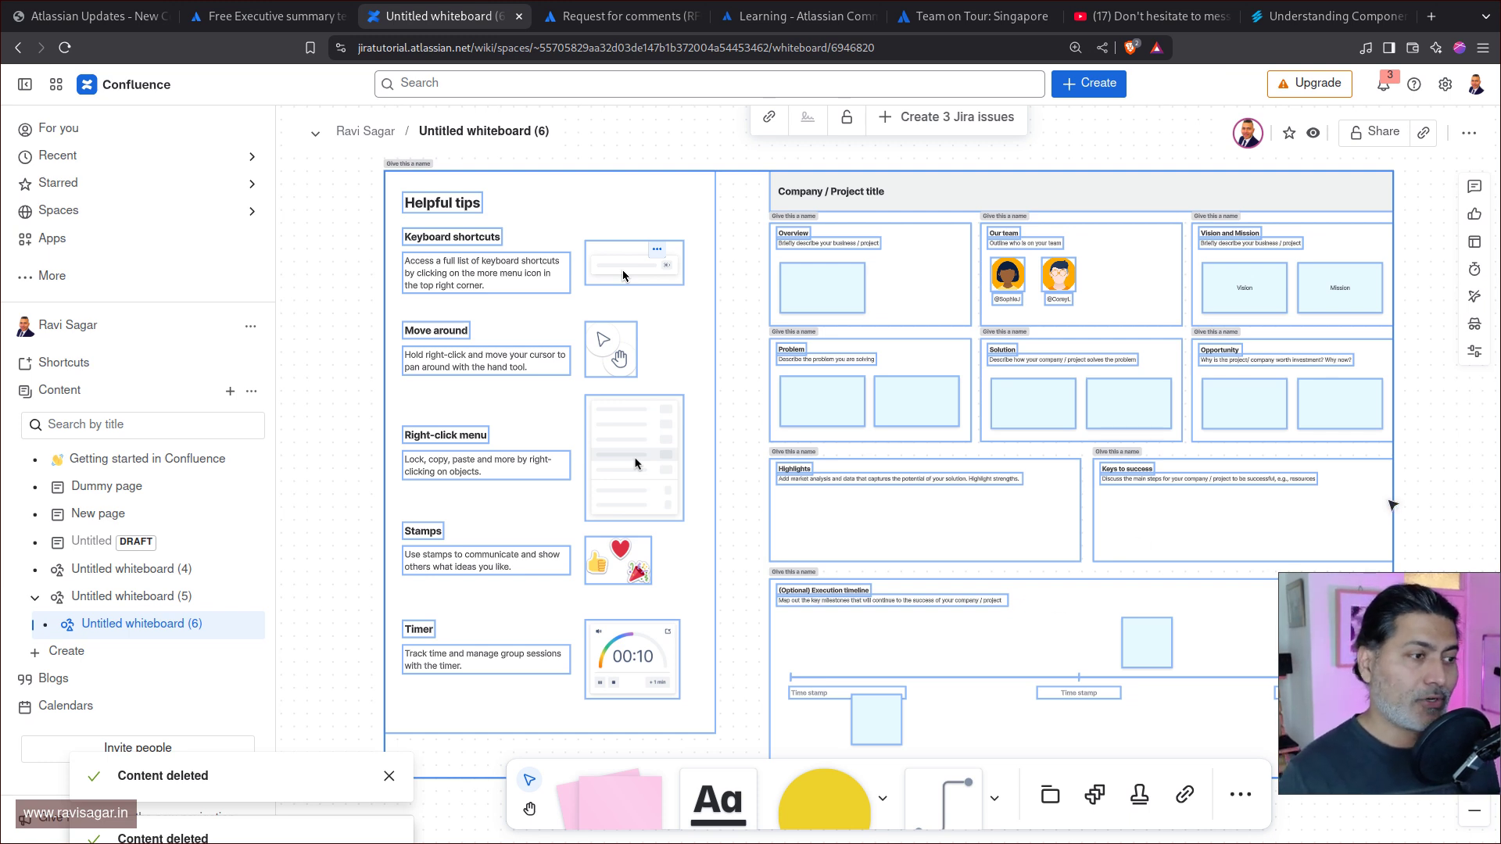
{"action": "left_click_drag", "start_coordinate": [1416, 501], "coordinate": [1332, 483]}
{"action": "key", "text": "v"}
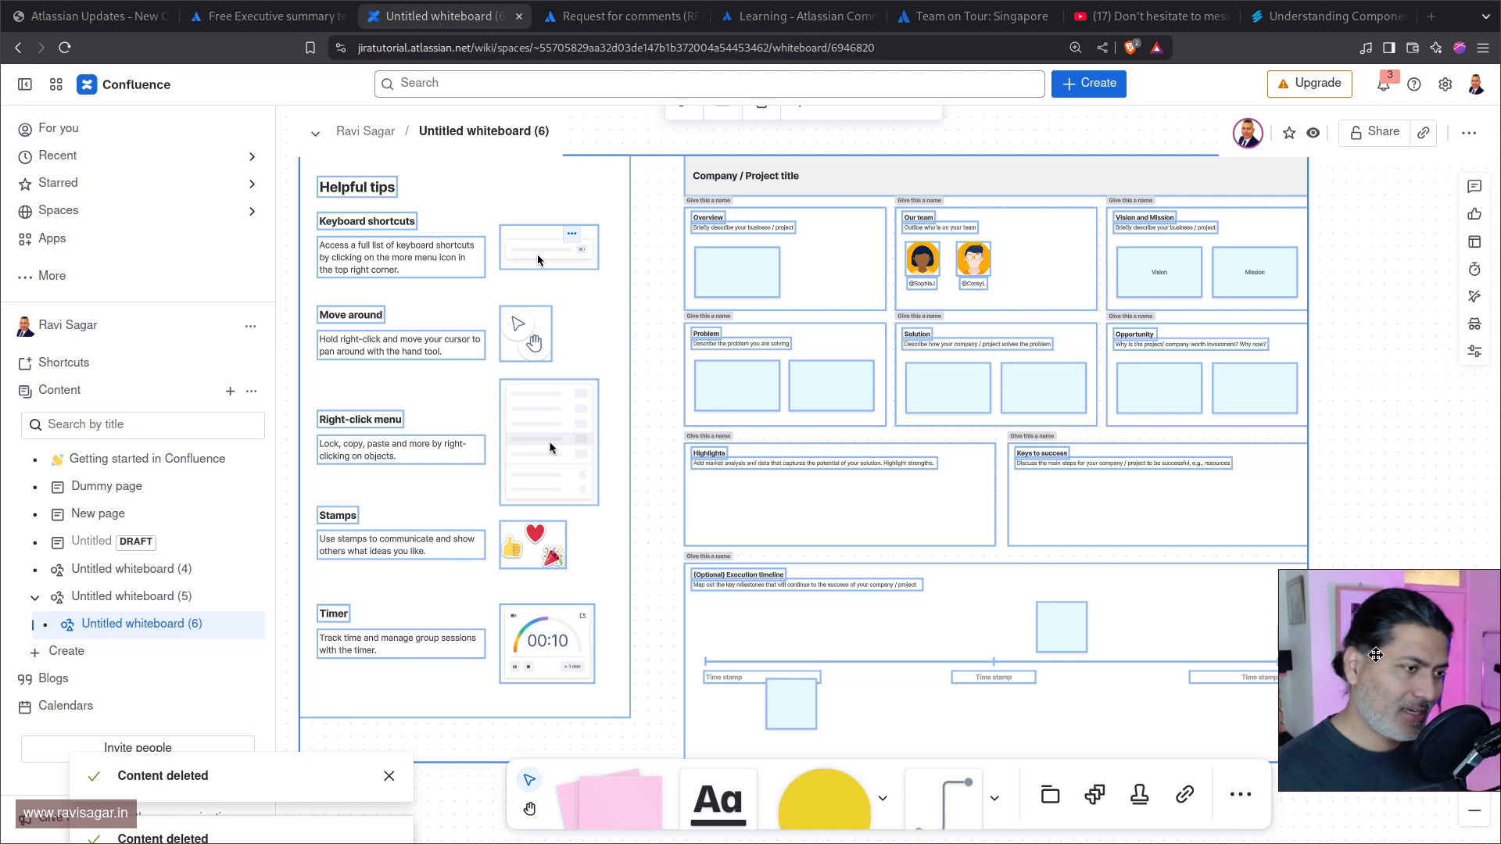
{"action": "left_click_drag", "start_coordinate": [1384, 659], "coordinate": [1243, 597]}
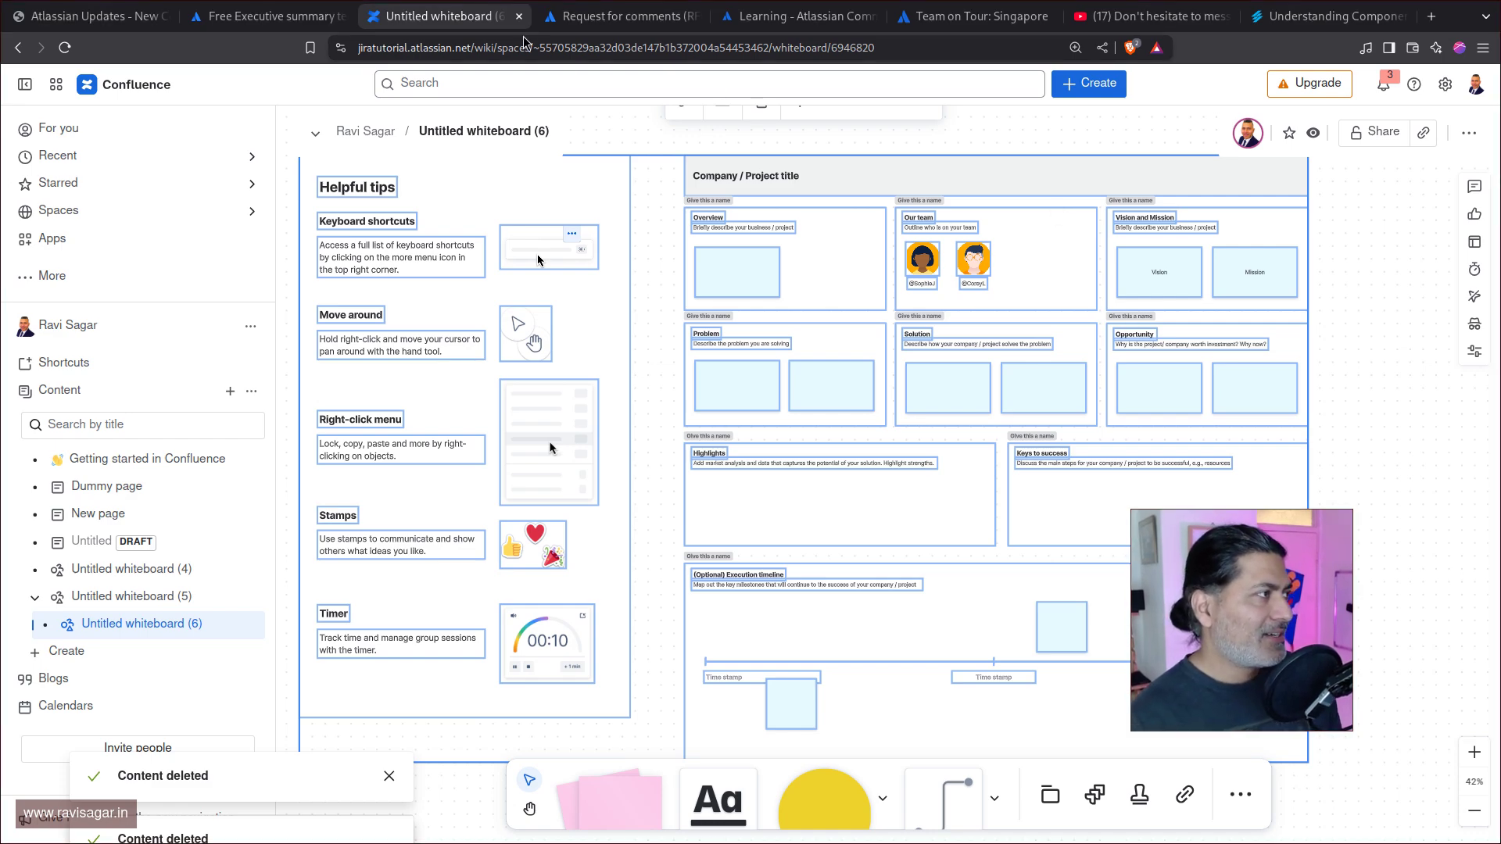
Step: Close the whiteboard page and bring up the beginning of the RFC article on the docker image registry permission system
{"action": "left_click", "coordinate": [518, 17]}
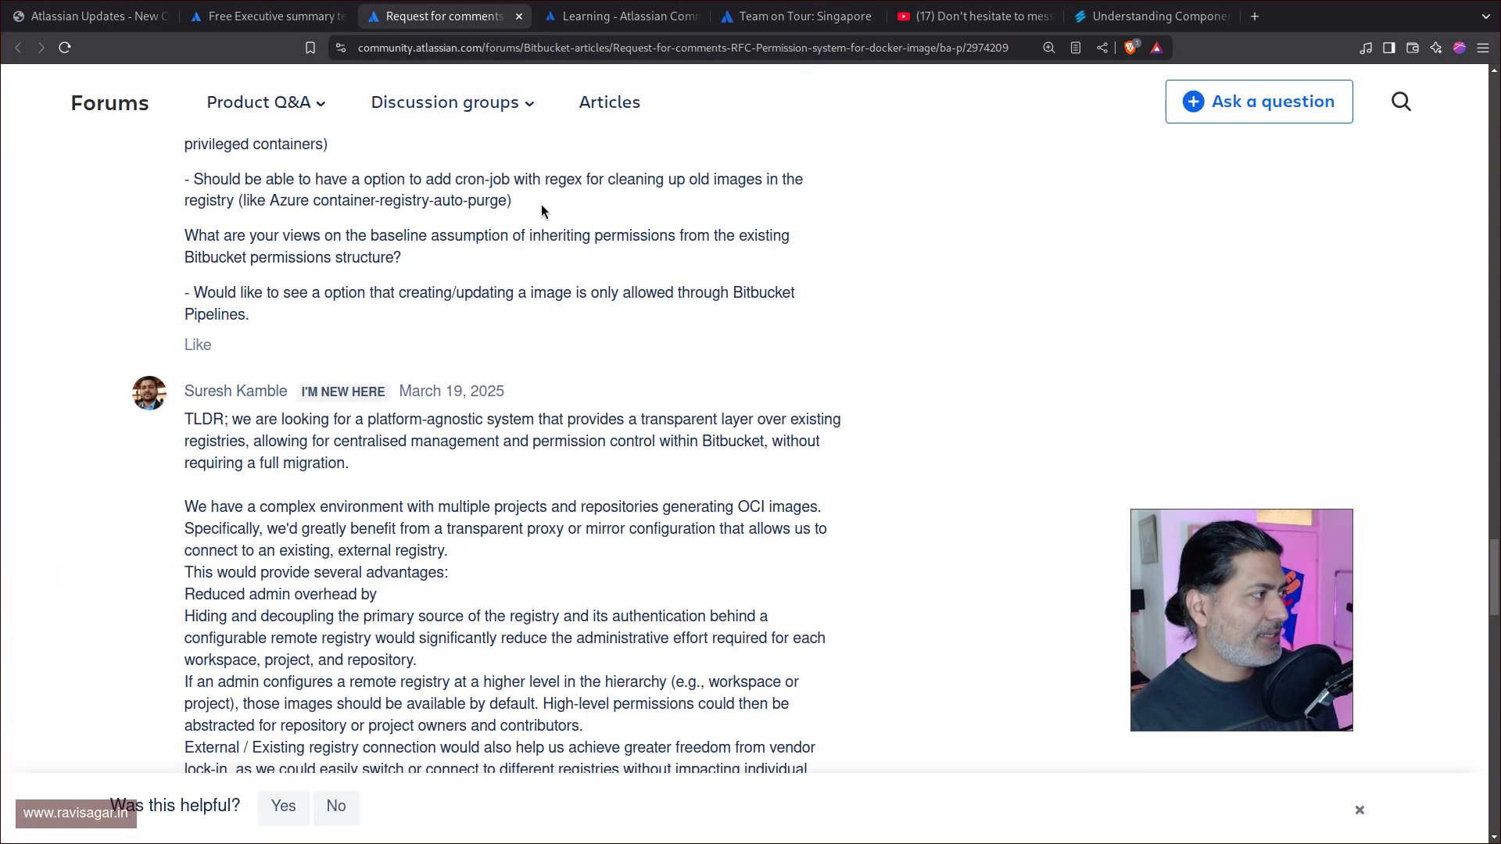
{"action": "scroll", "coordinate": [616, 435], "scroll_direction": "up", "scroll_amount": 6}
{"action": "scroll", "coordinate": [616, 435], "scroll_direction": "up", "scroll_amount": 15}
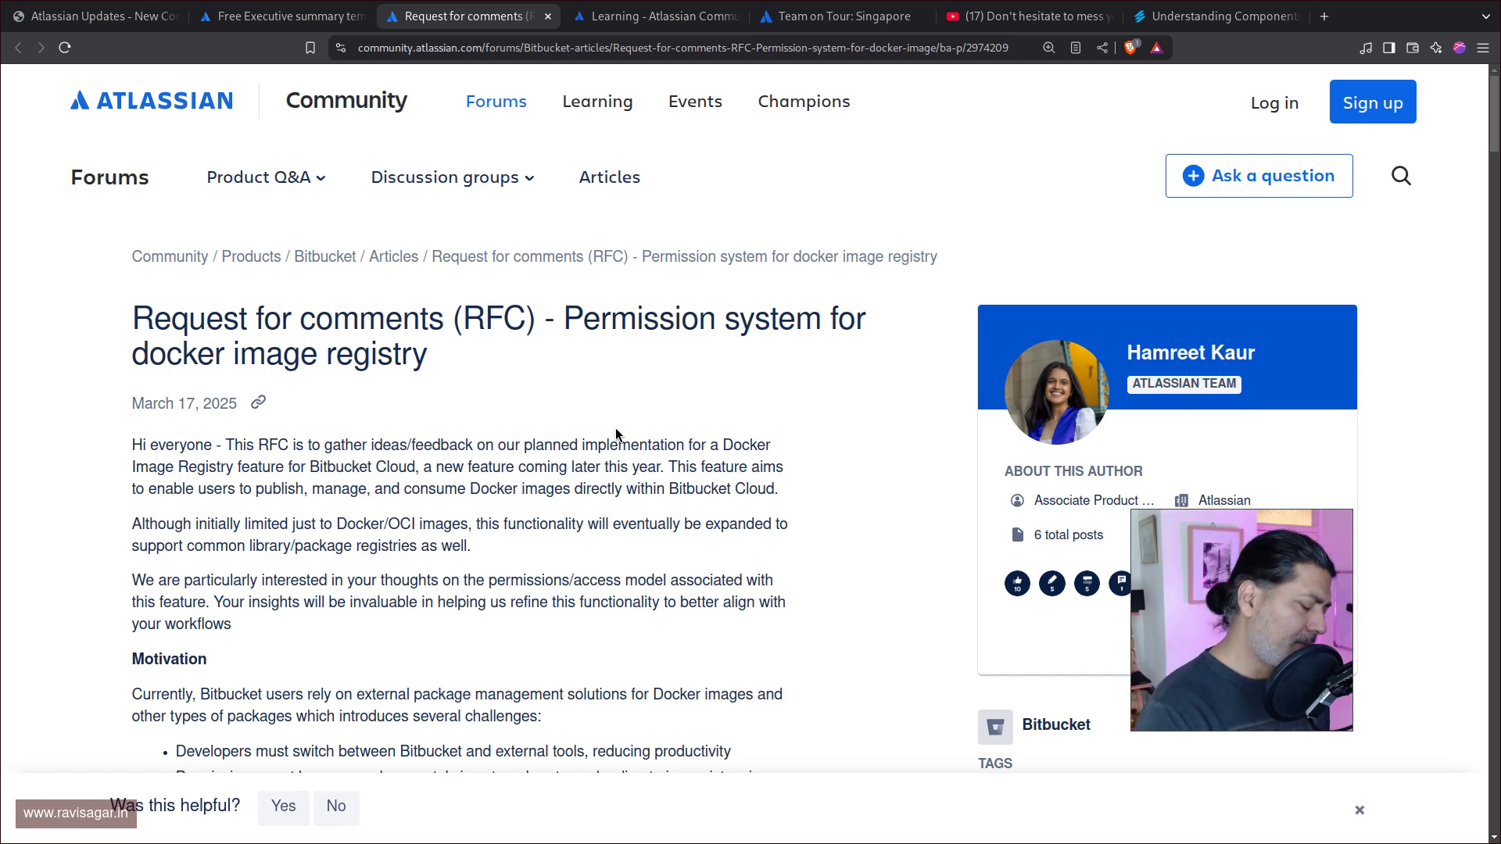
Step: Search the web for "Bitbucket" in a new browser tab and open its Wikipedia article
{"action": "key", "text": "ctrl+t"}
{"action": "type", "text": "Bi"}
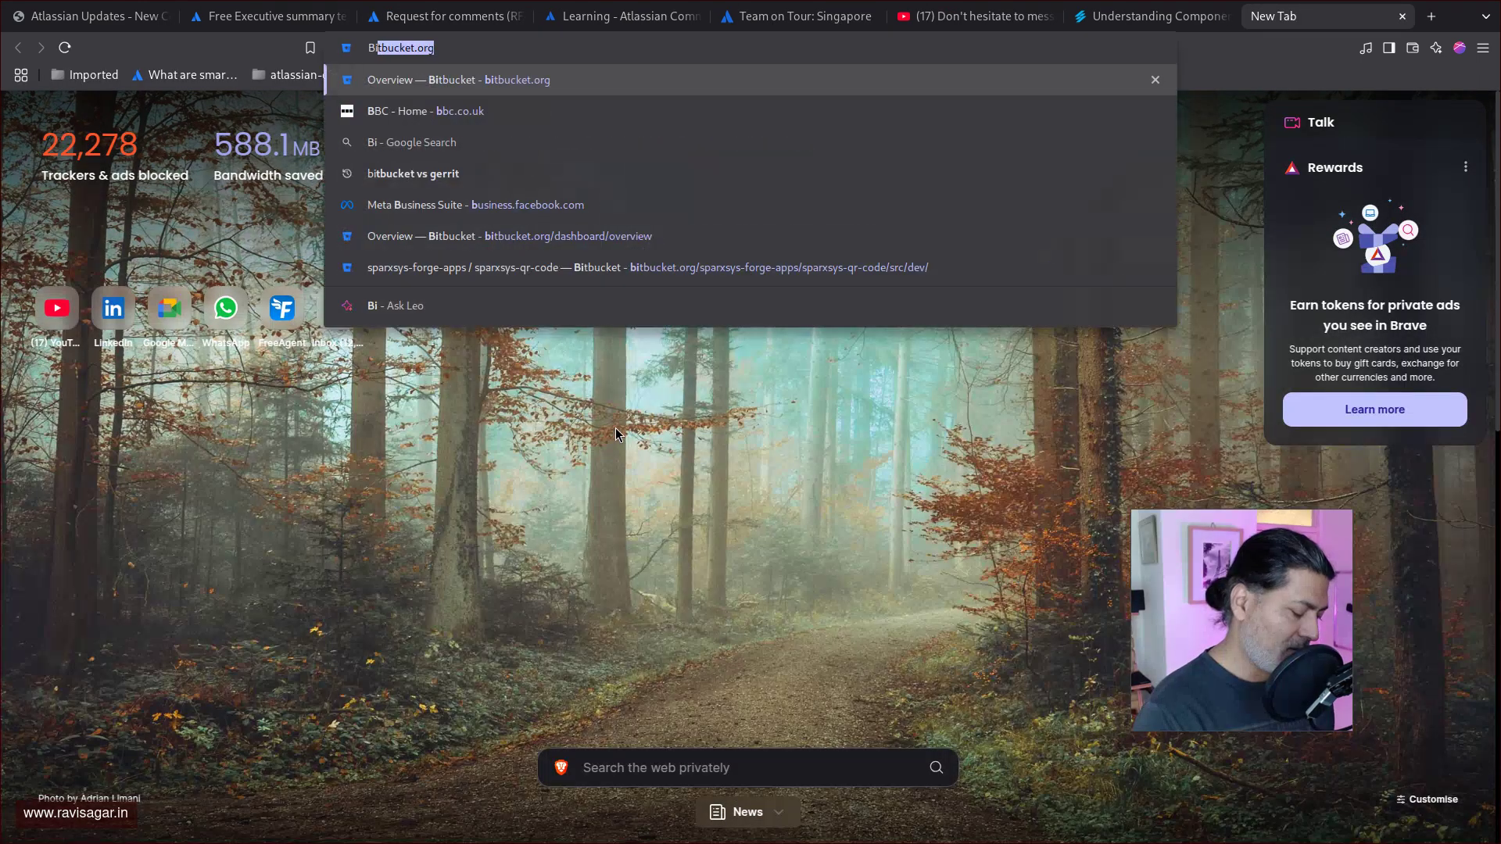
{"action": "type", "text": "tbucket"}
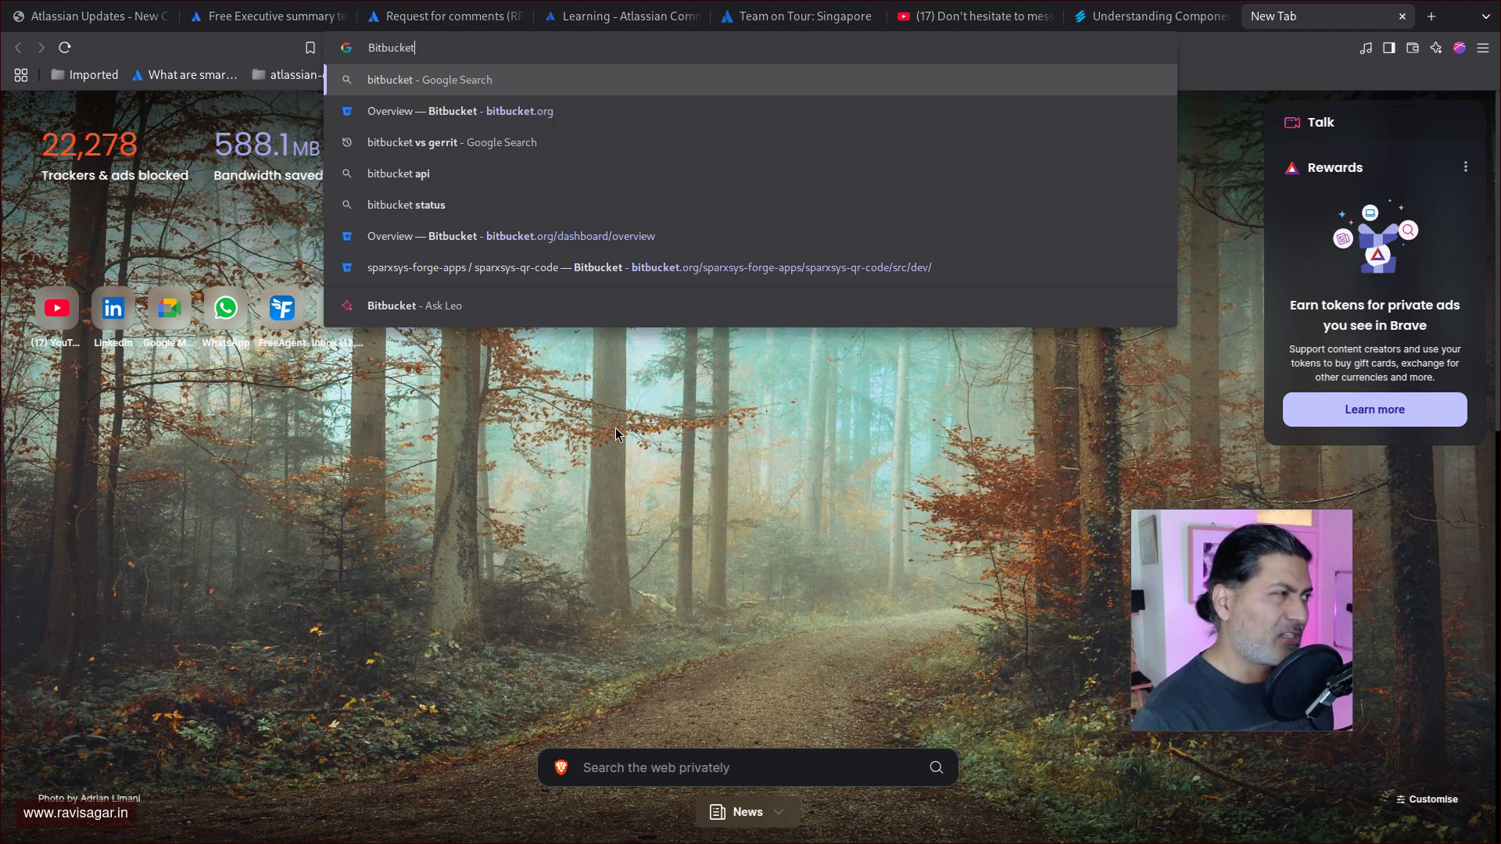
{"action": "key", "text": "Return"}
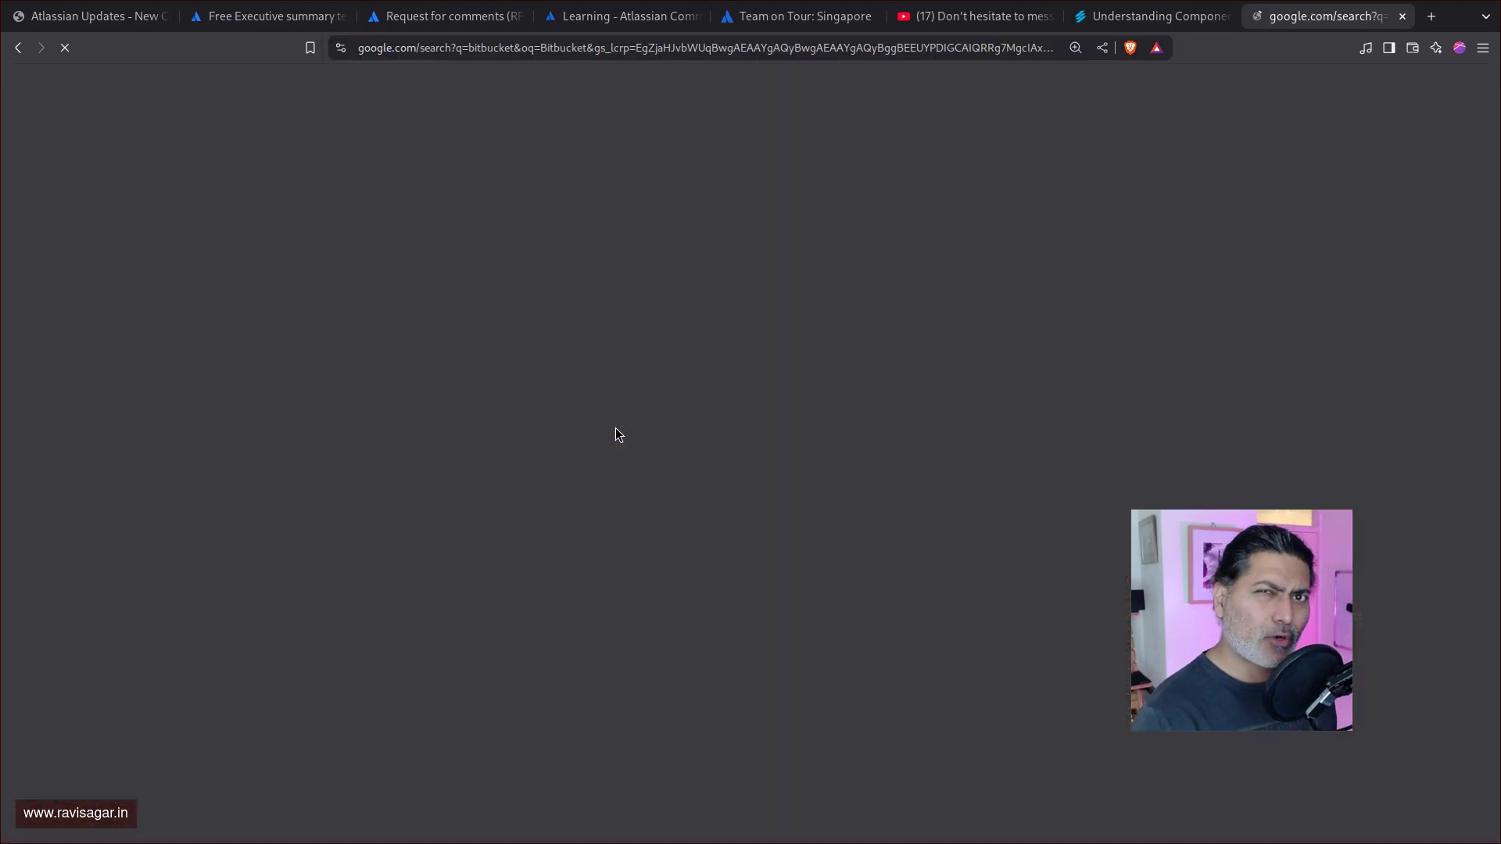
{"action": "scroll", "coordinate": [618, 435], "scroll_direction": "down", "scroll_amount": 3}
{"action": "scroll", "coordinate": [616, 429], "scroll_direction": "down", "scroll_amount": 6}
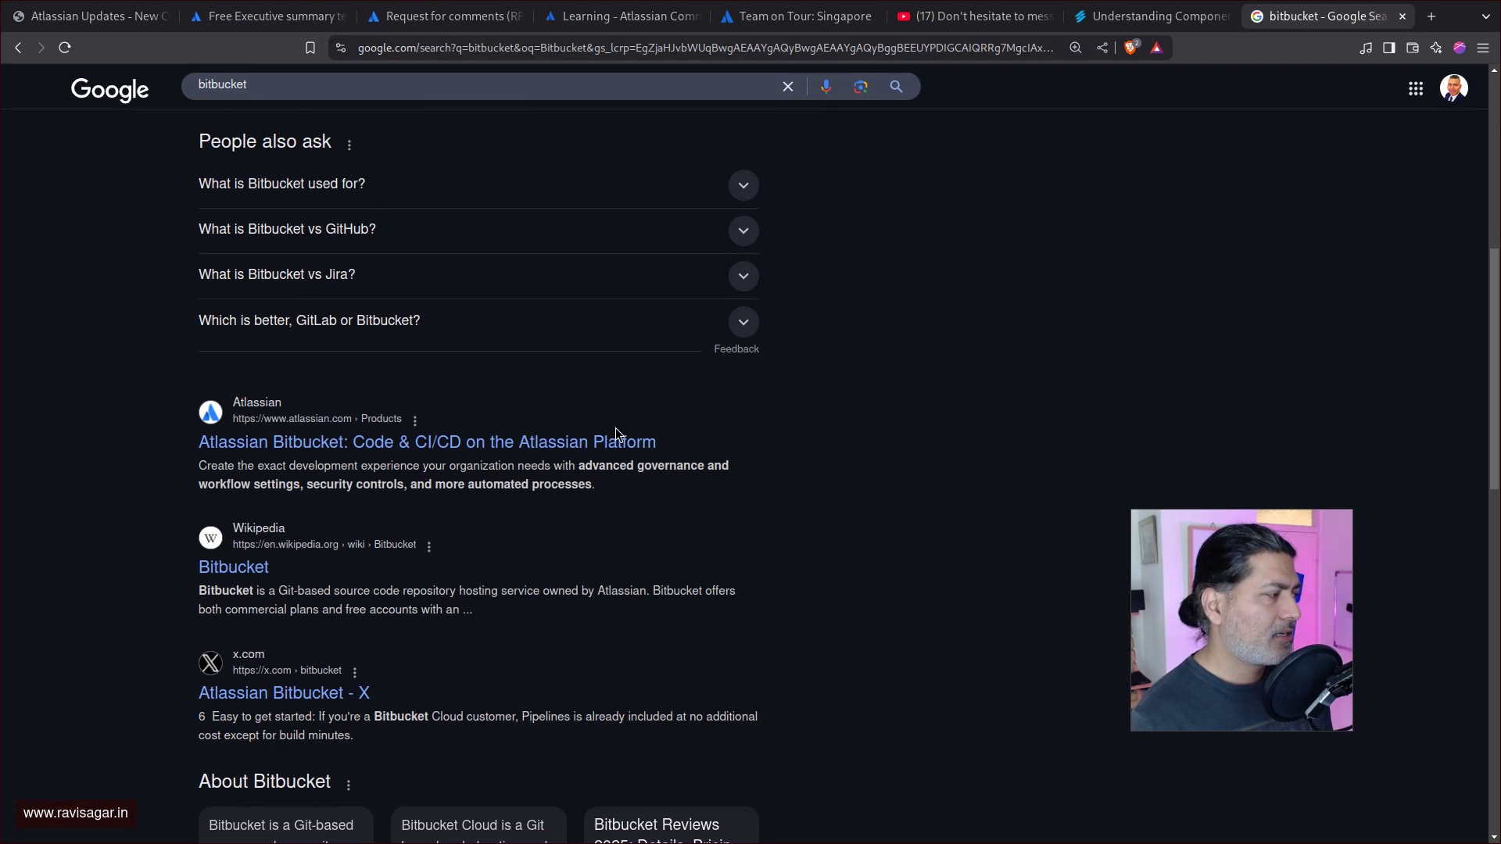
{"action": "left_click", "coordinate": [243, 482]}
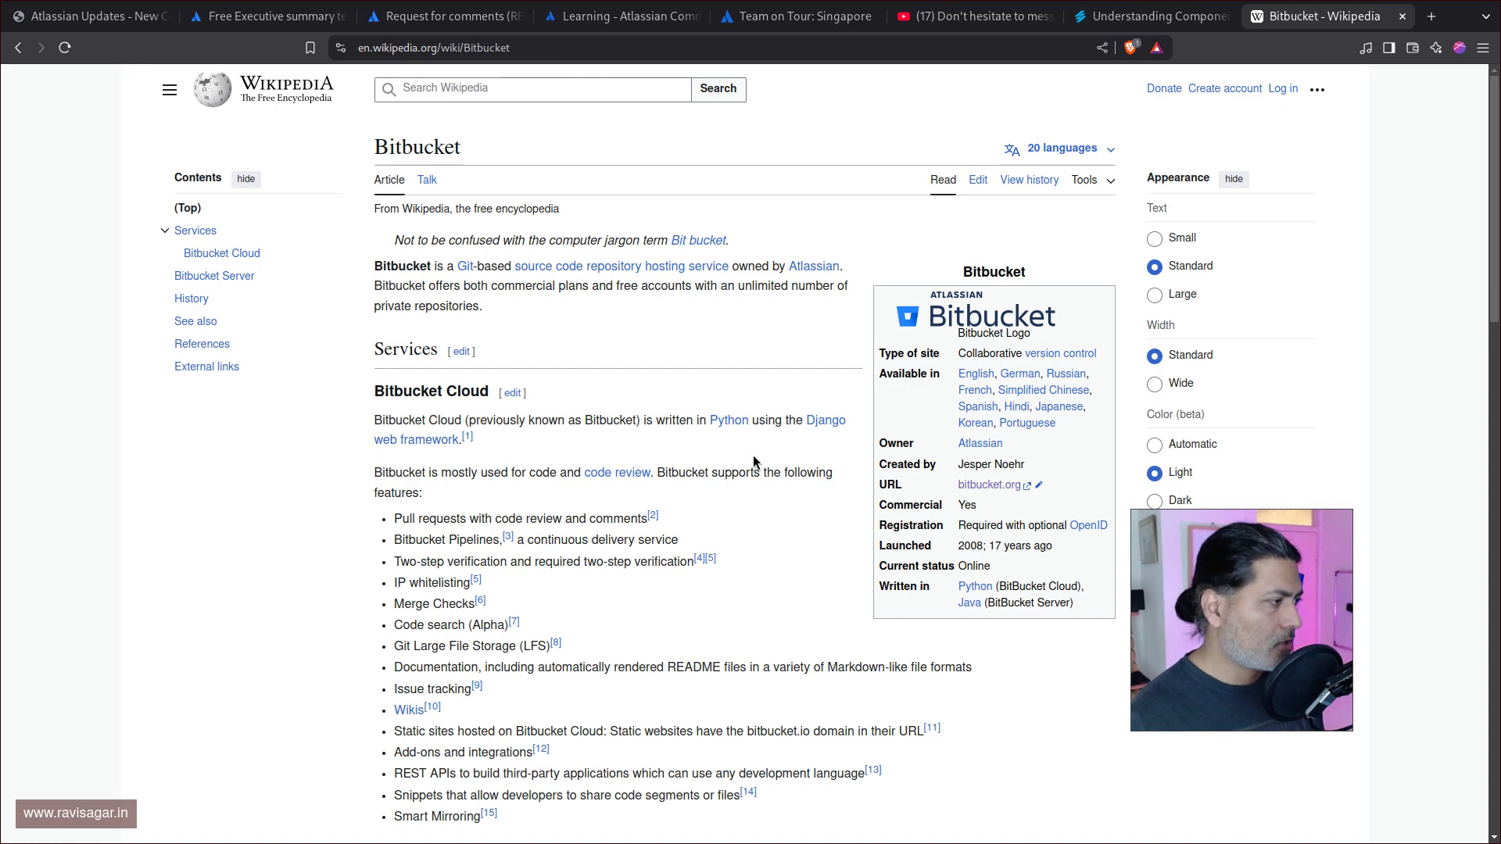
Step: Read the Wikipedia article down to the History section and highlight part of the date Atlassian acquired Bitbucket
{"action": "scroll", "coordinate": [771, 477], "scroll_direction": "down", "scroll_amount": 5}
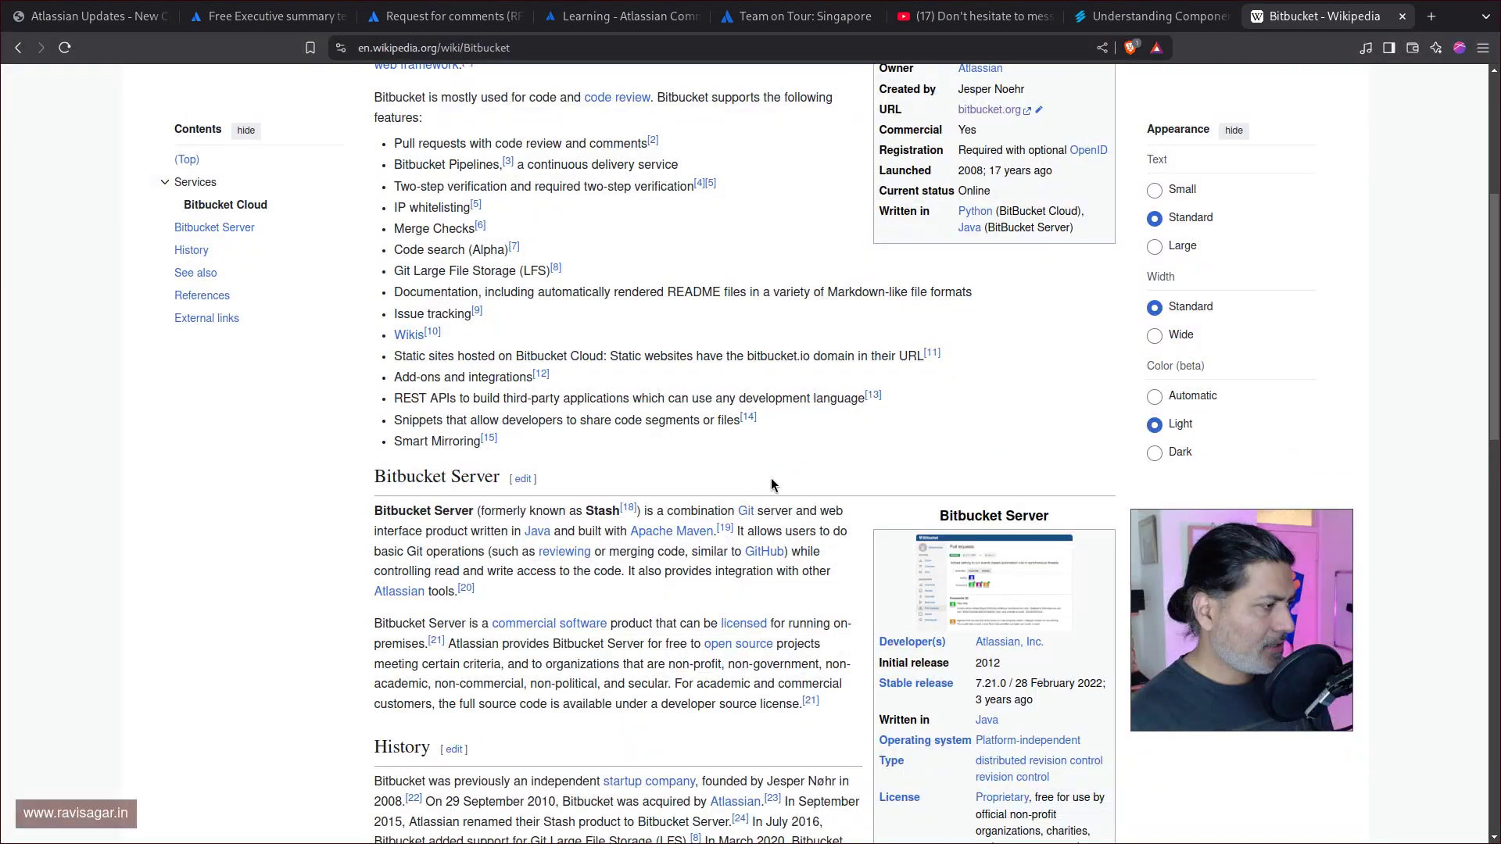
{"action": "scroll", "coordinate": [762, 480], "scroll_direction": "down", "scroll_amount": 2}
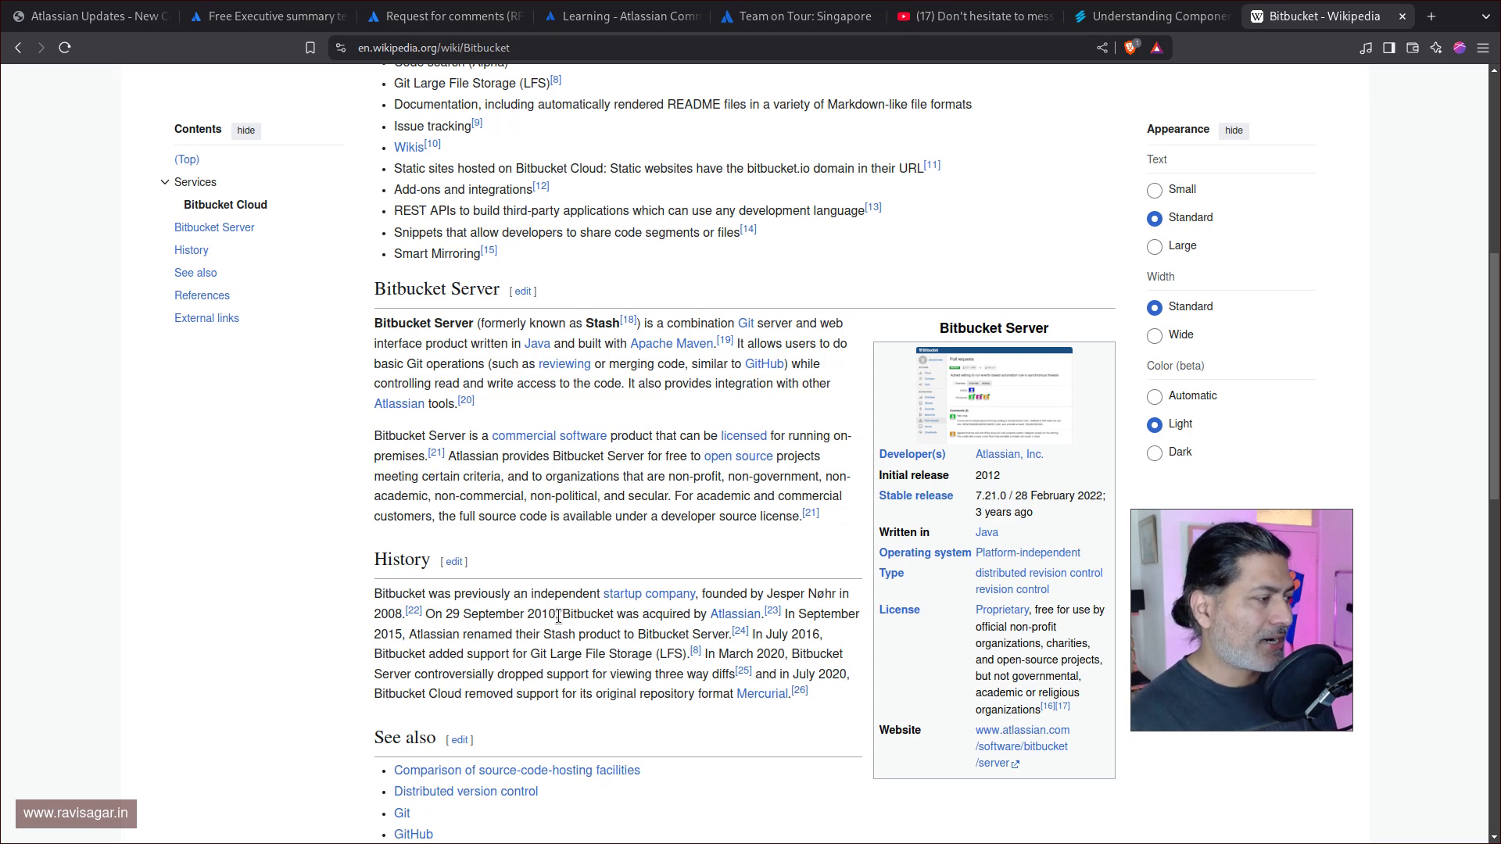
{"action": "left_click_drag", "start_coordinate": [513, 615], "coordinate": [549, 616]}
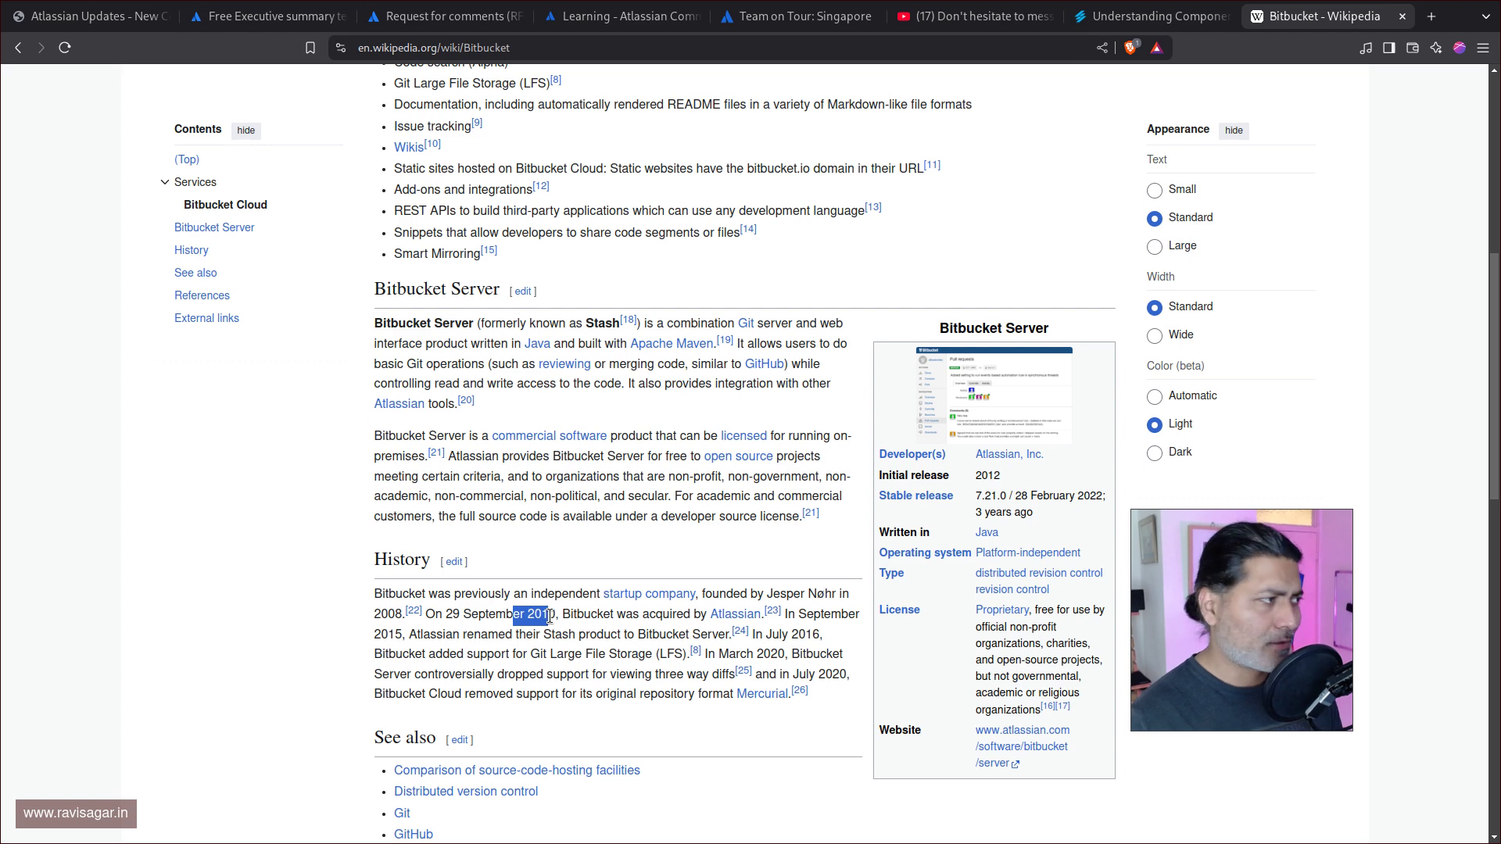
Step: Return to the docker image registry RFC article and review its introduction, motivation and summary
{"action": "left_click", "coordinate": [264, 24]}
{"action": "left_click", "coordinate": [461, 18]}
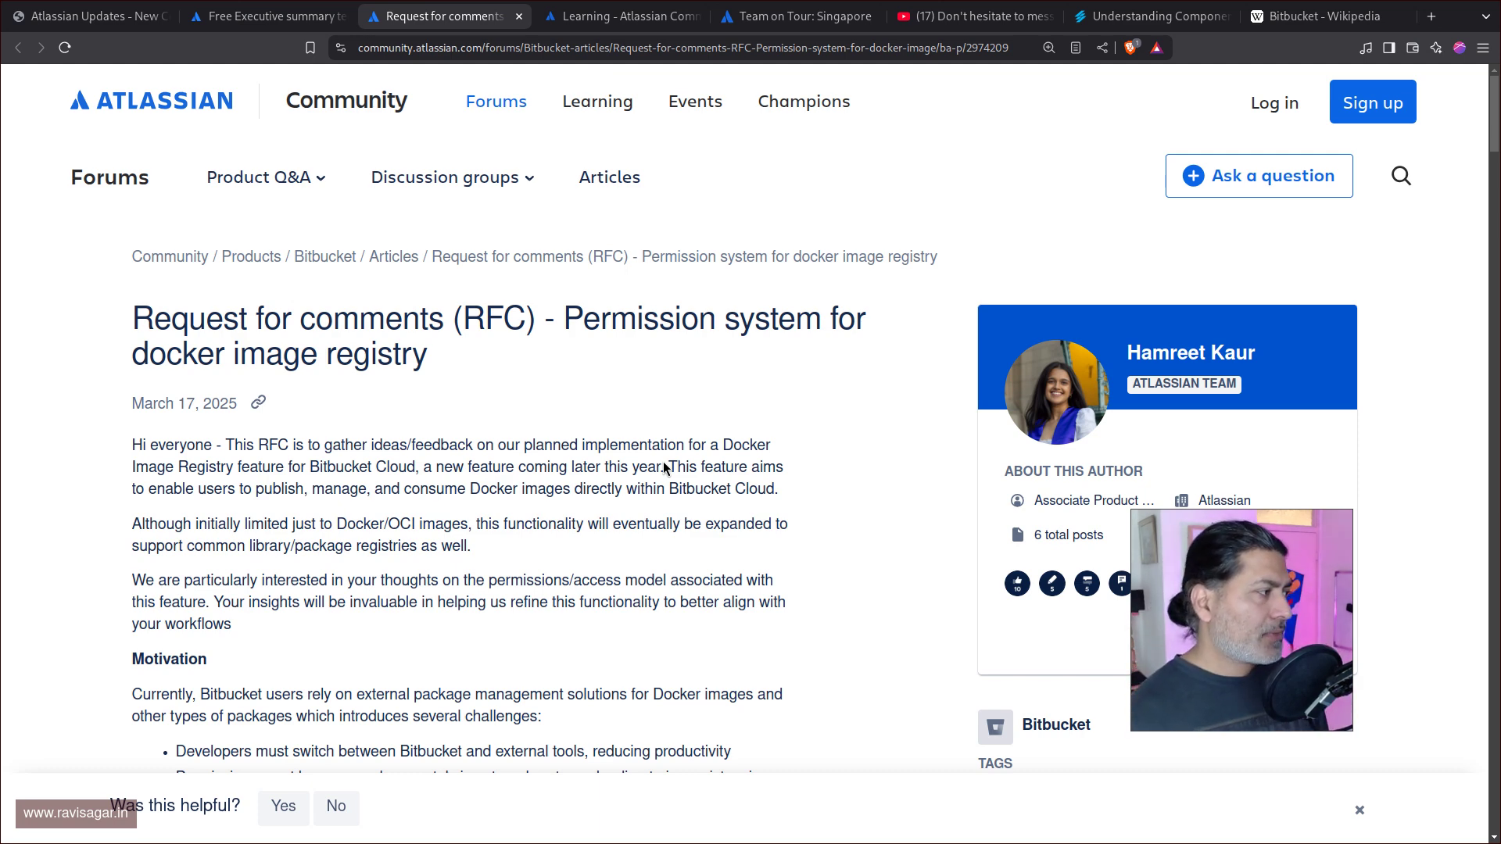
{"action": "scroll", "coordinate": [663, 467], "scroll_direction": "down", "scroll_amount": 3}
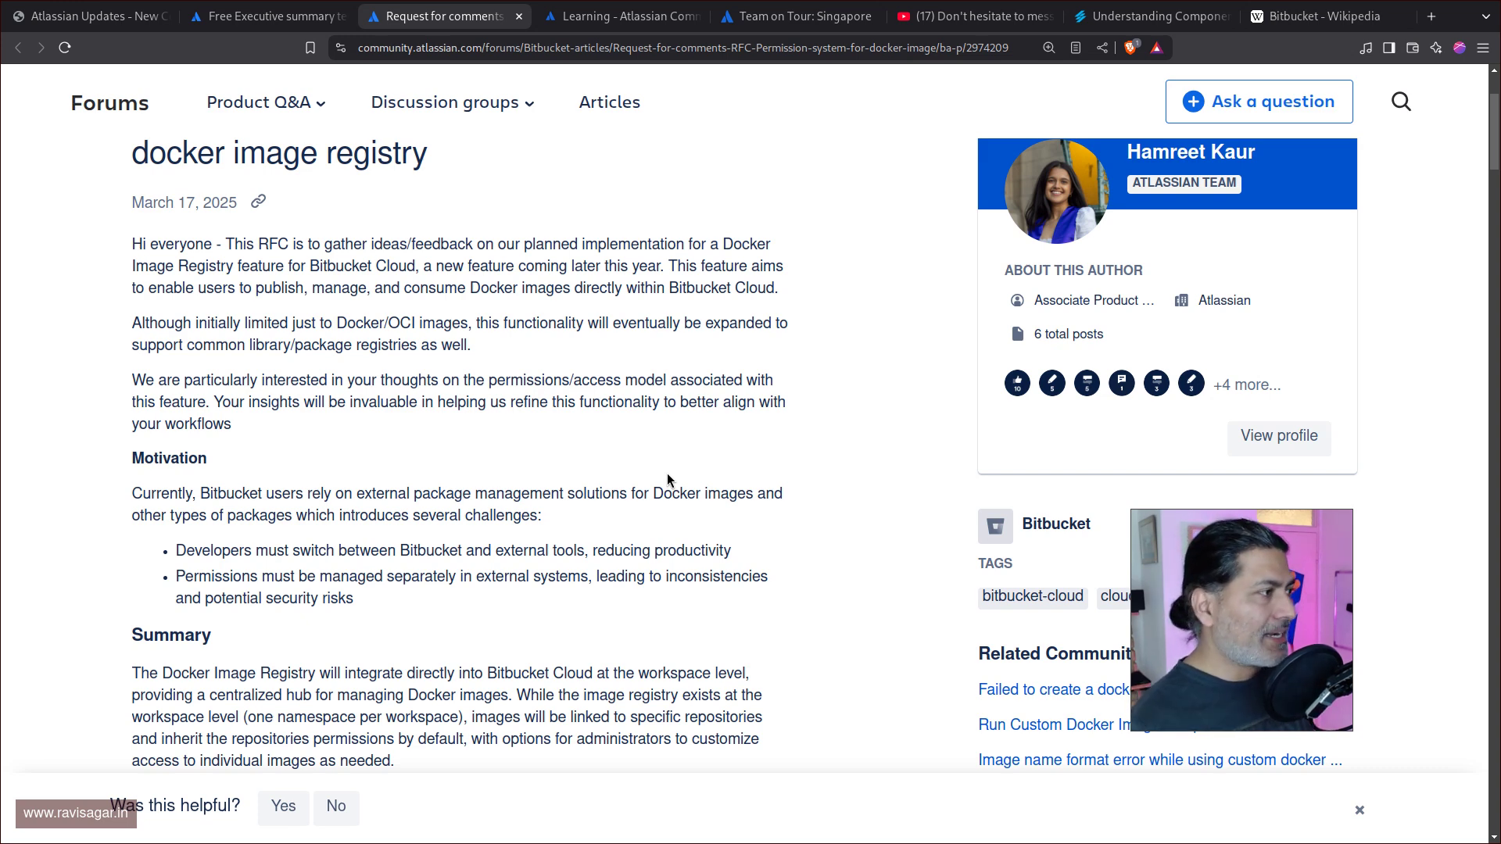
{"action": "scroll", "coordinate": [668, 472], "scroll_direction": "up", "scroll_amount": 3}
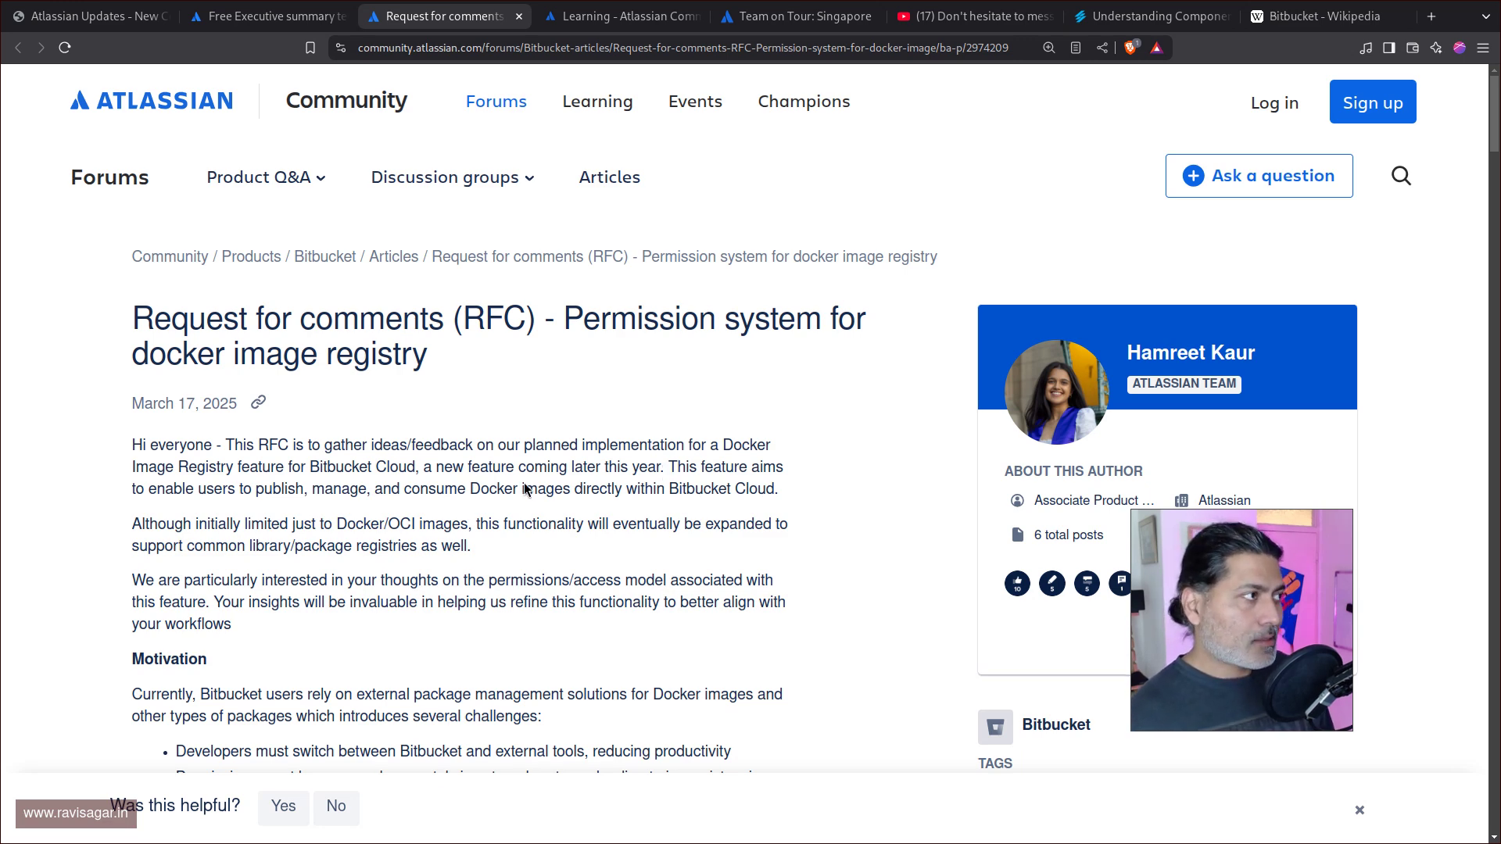
Step: Switch to the Atlassian Community Learning page and open the "Get the most out of Atlassian Intelligence" learning path
{"action": "key", "text": "ctrl+Tab"}
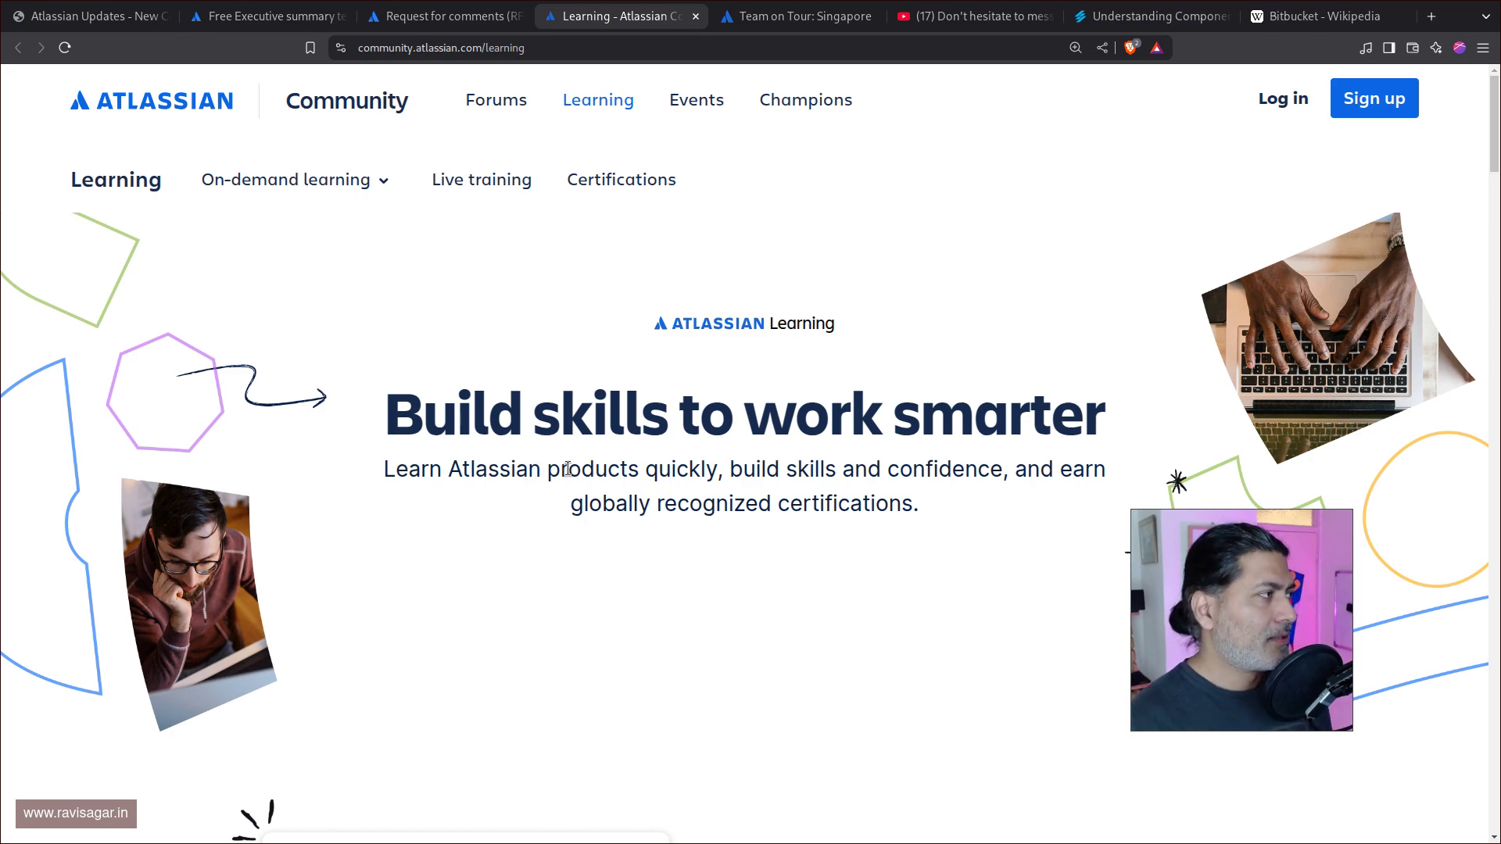
{"action": "scroll", "coordinate": [664, 471], "scroll_direction": "down", "scroll_amount": 5}
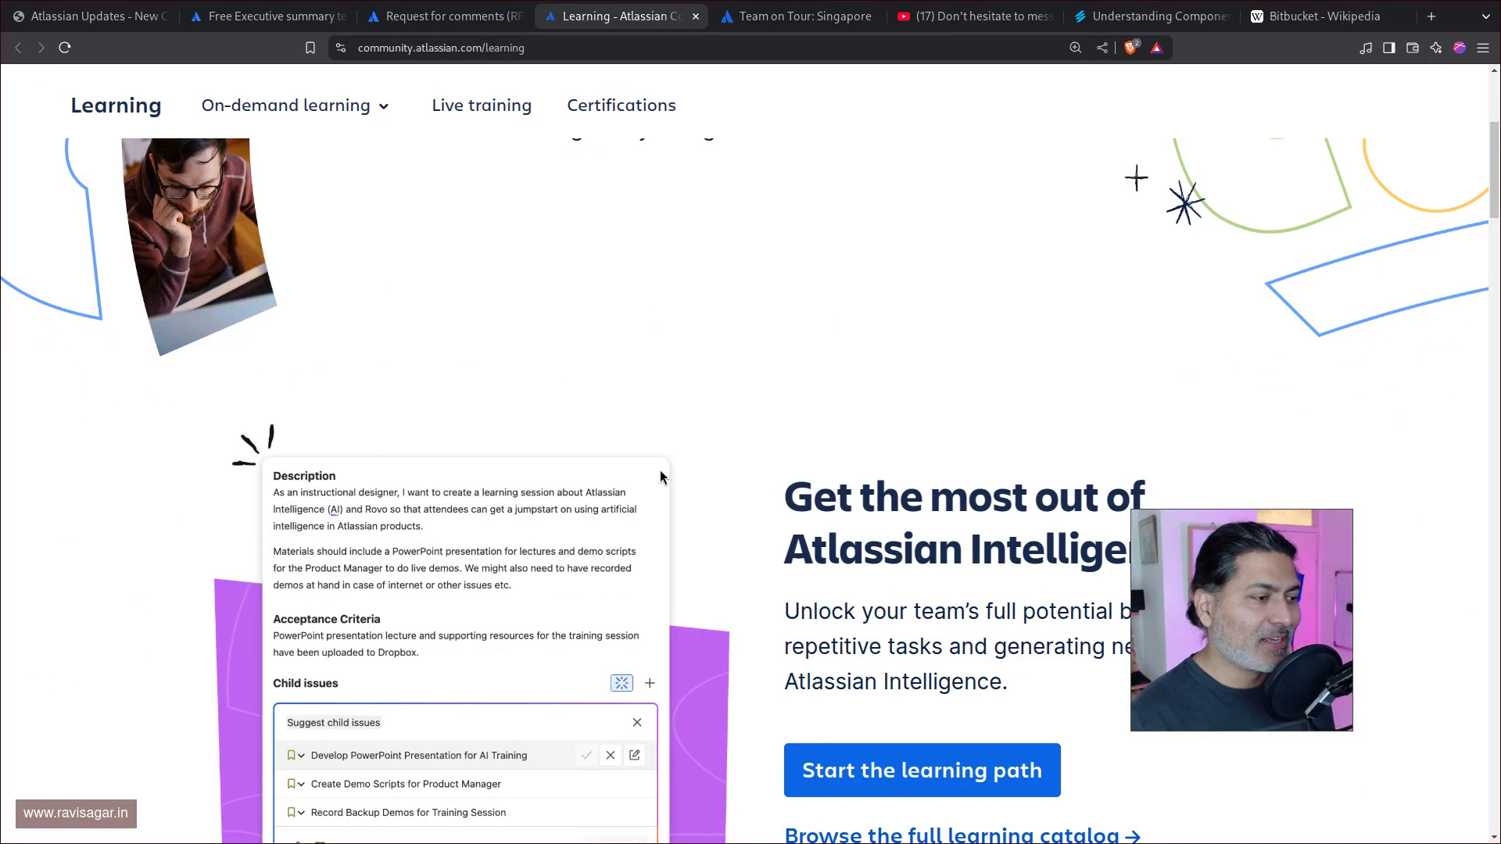
{"action": "scroll", "coordinate": [657, 471], "scroll_direction": "down", "scroll_amount": 5}
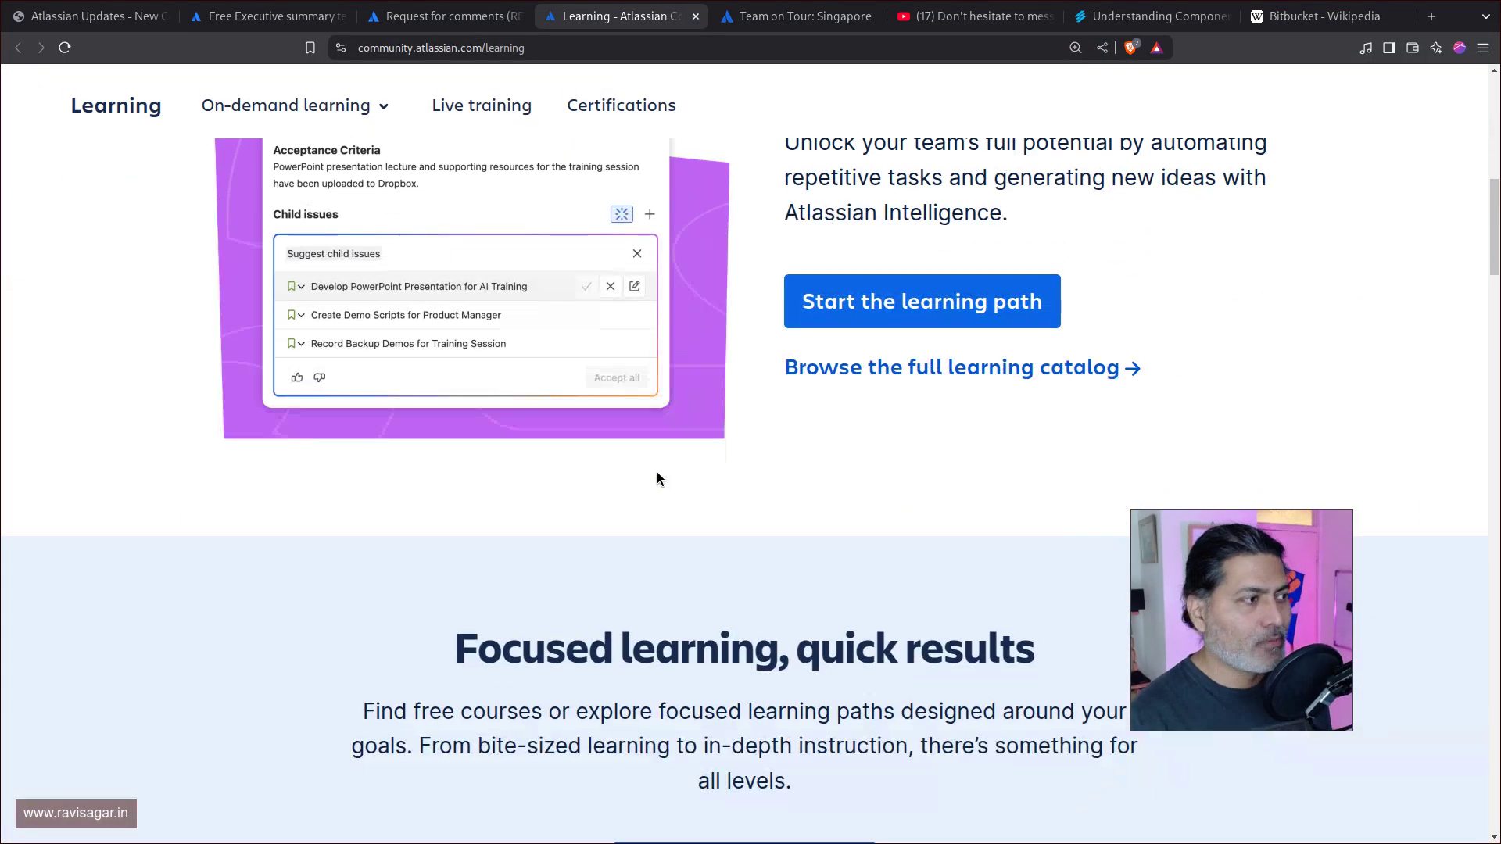
{"action": "left_click", "coordinate": [896, 317]}
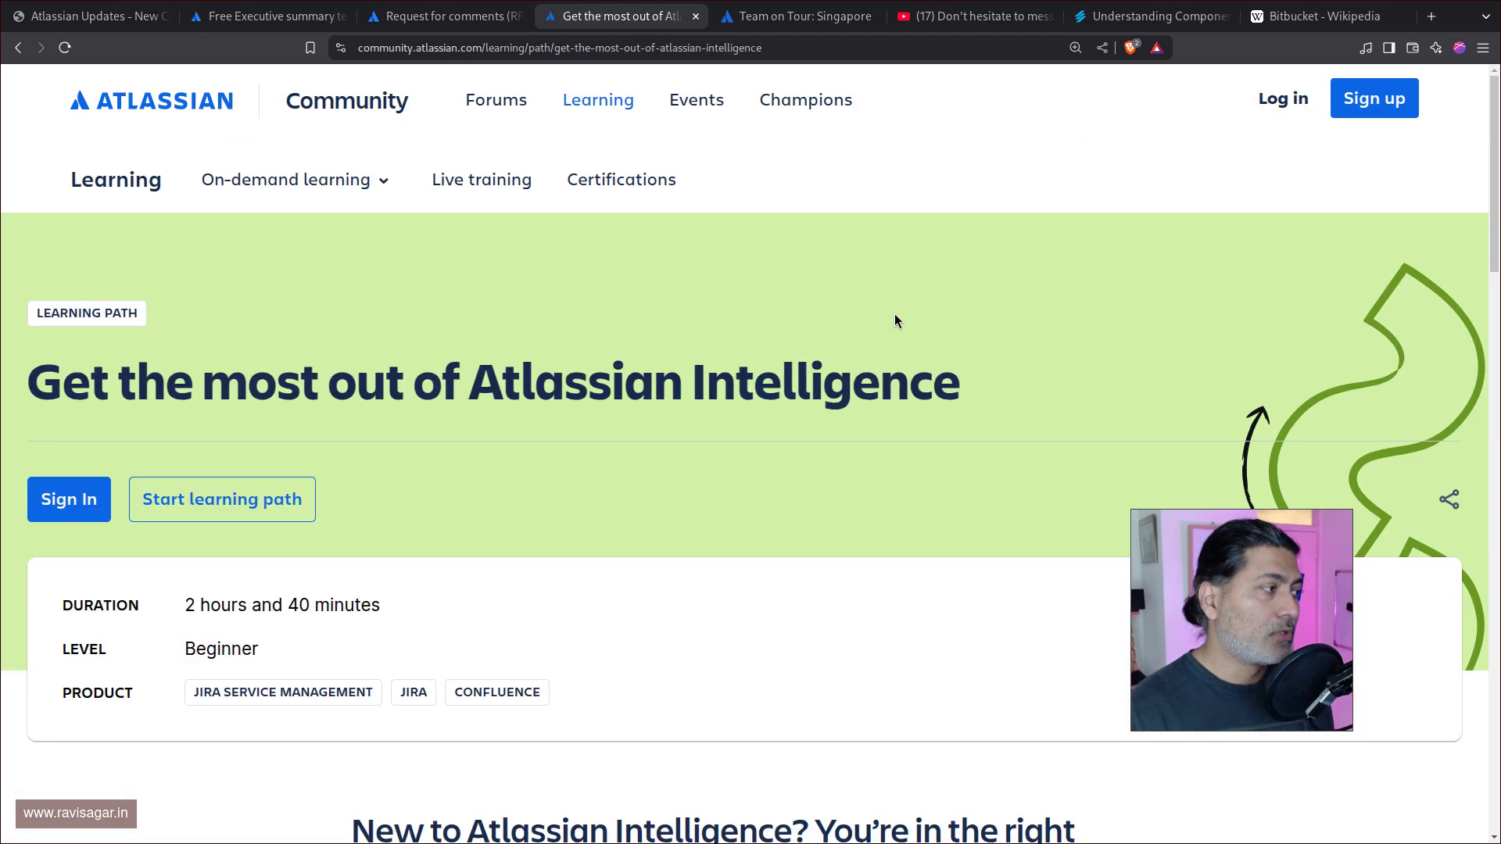
Step: Review the learning path's description, target audience, course list, duration and level
{"action": "scroll", "coordinate": [864, 348], "scroll_direction": "down", "scroll_amount": 5}
{"action": "scroll", "coordinate": [865, 360], "scroll_direction": "down", "scroll_amount": 7}
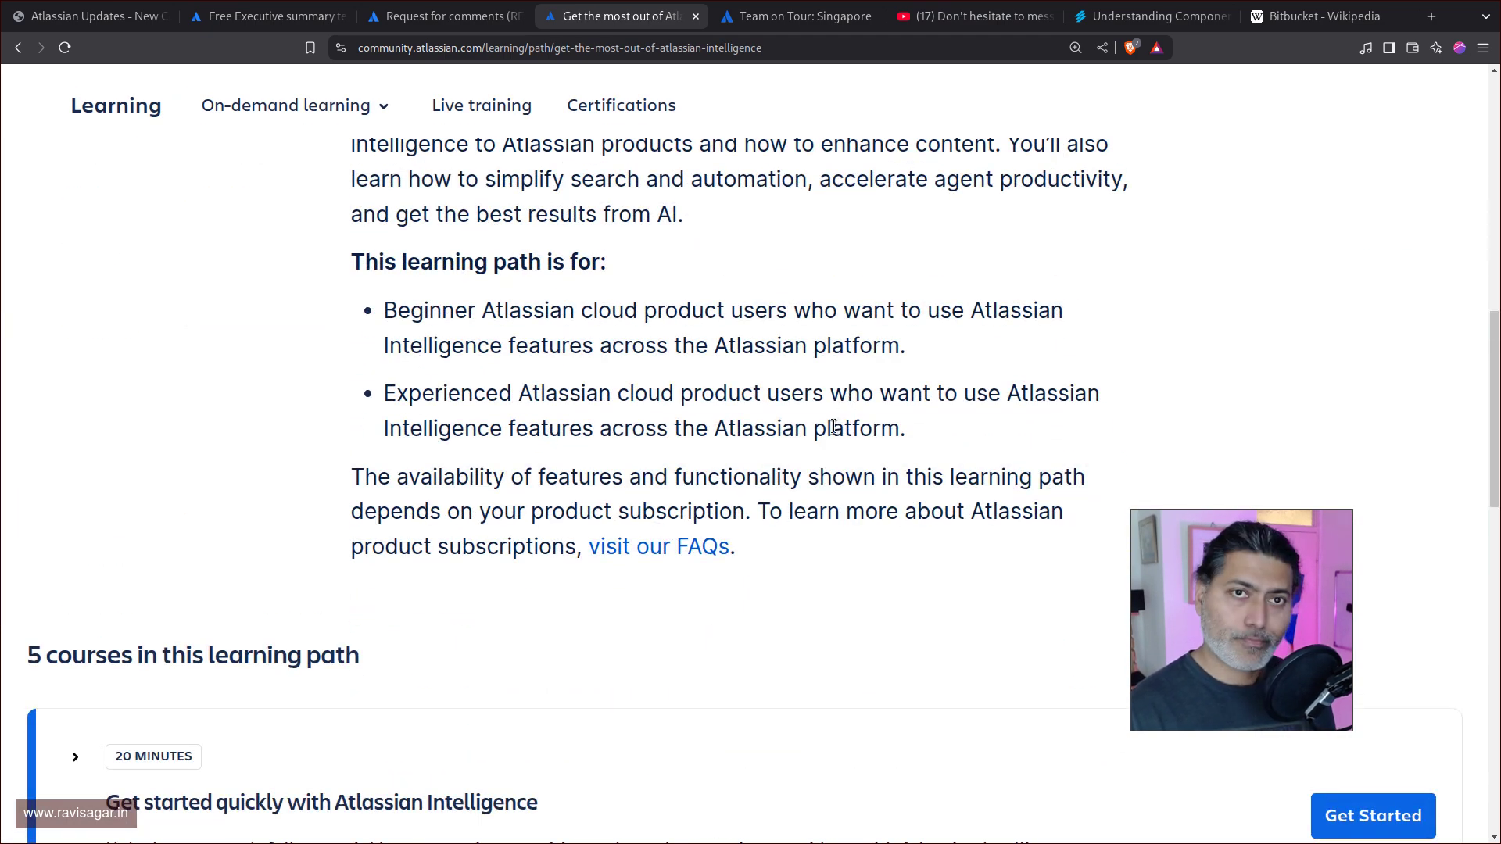
{"action": "scroll", "coordinate": [833, 426], "scroll_direction": "up", "scroll_amount": 8}
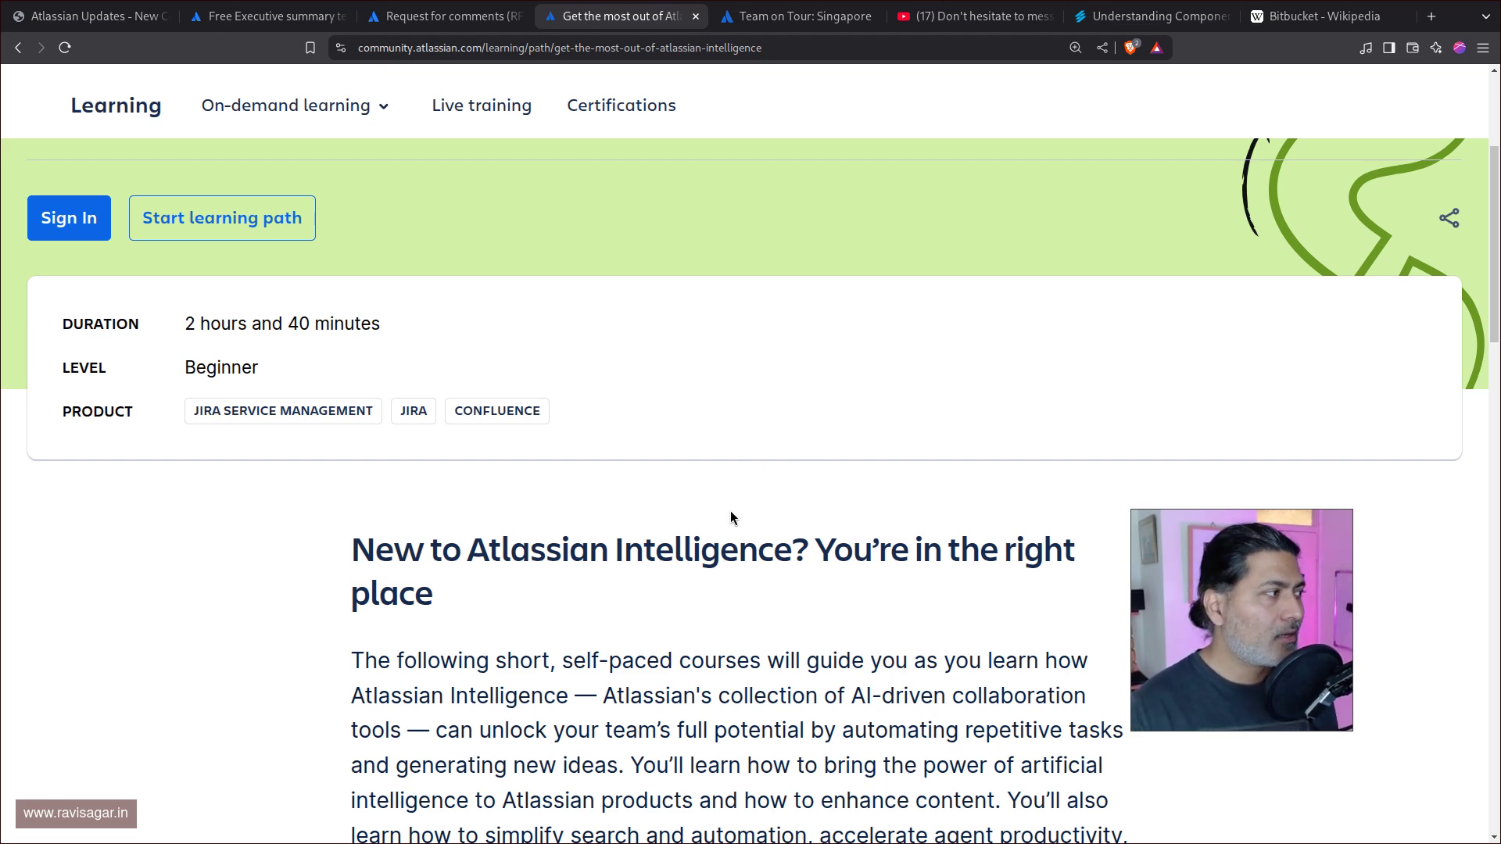
{"action": "scroll", "coordinate": [733, 516], "scroll_direction": "up", "scroll_amount": 3}
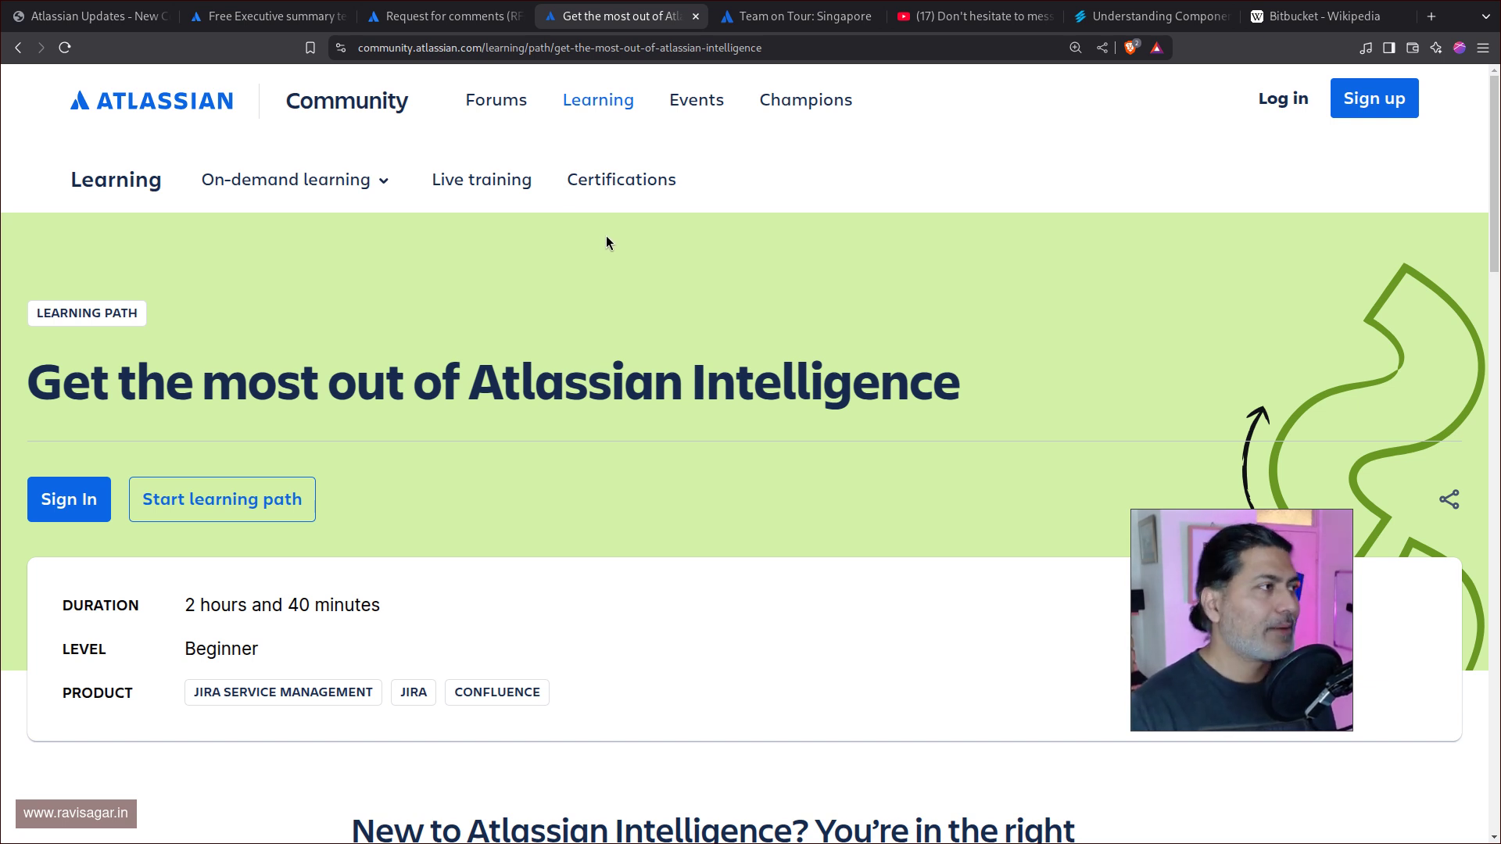
Step: Show the Team on Tour: Singapore event page, and on YouTube move the "Don't hesitate to mess your #Jira instance" video to 0:17
{"action": "left_click", "coordinate": [800, 21]}
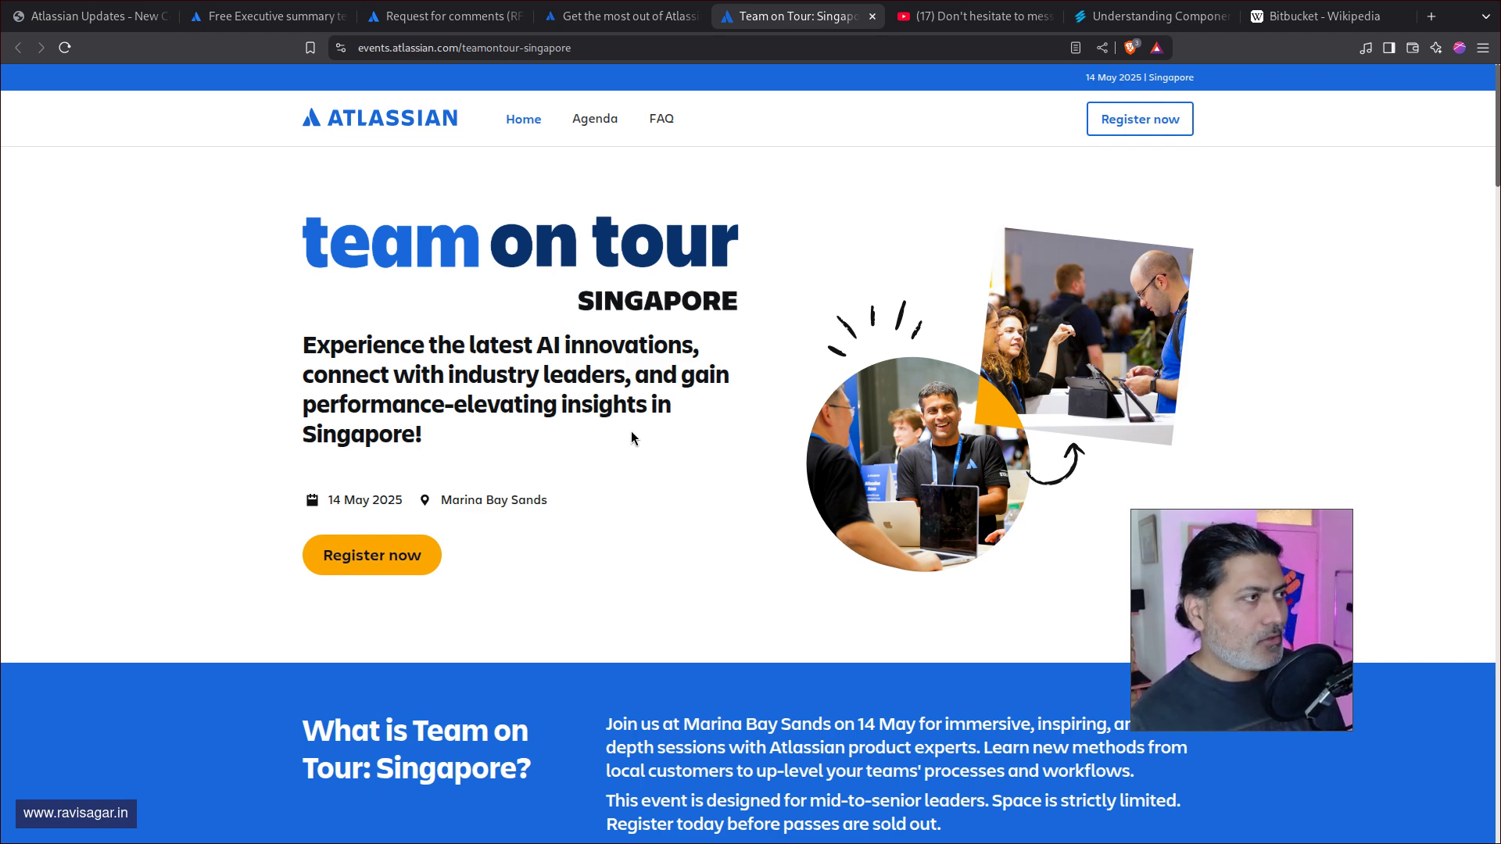
{"action": "key", "text": "ctrl+Tab"}
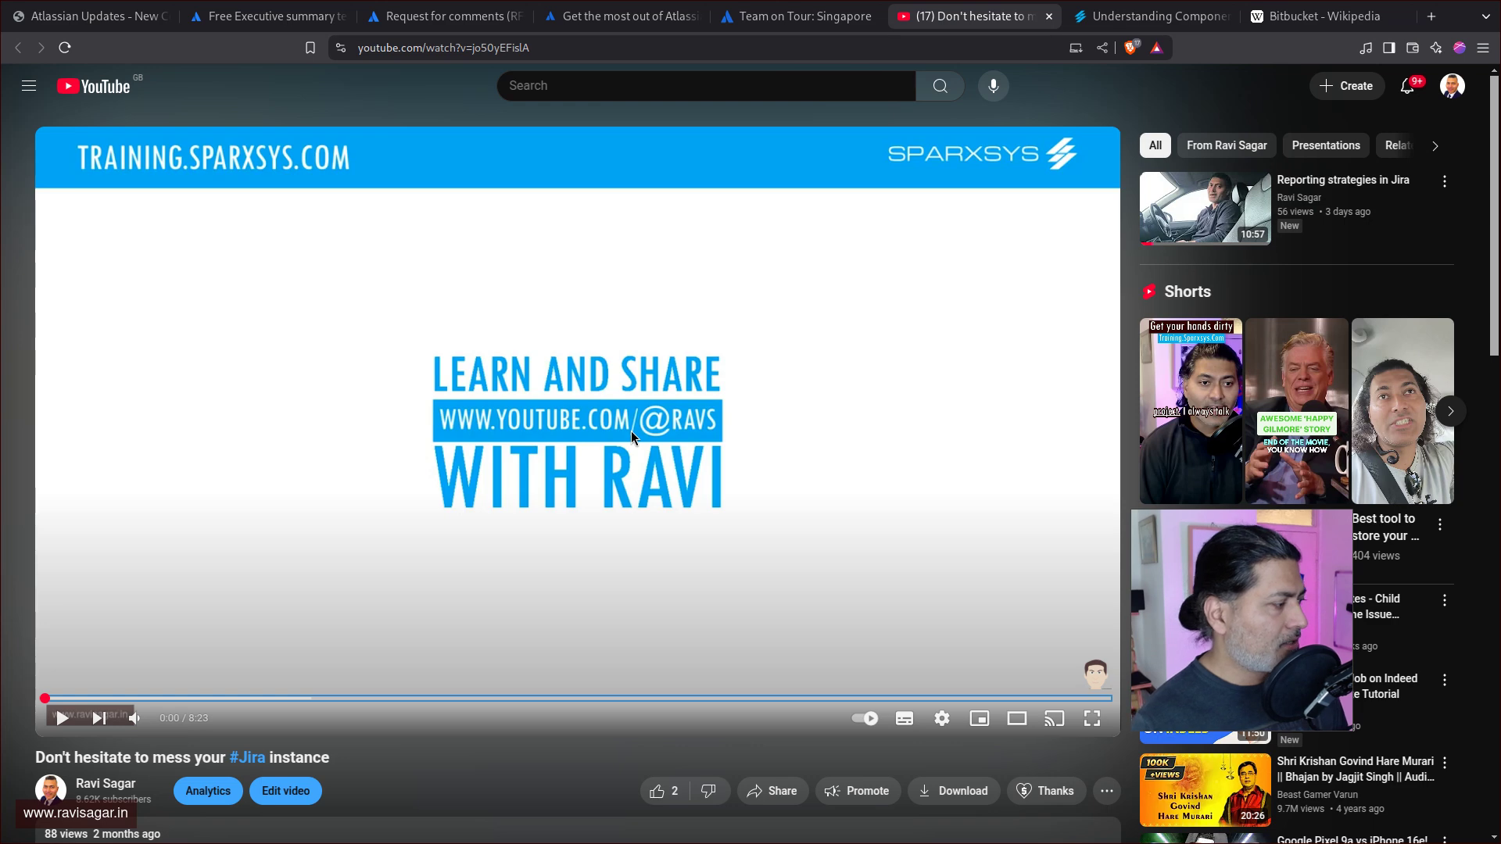
{"action": "left_click", "coordinate": [85, 698]}
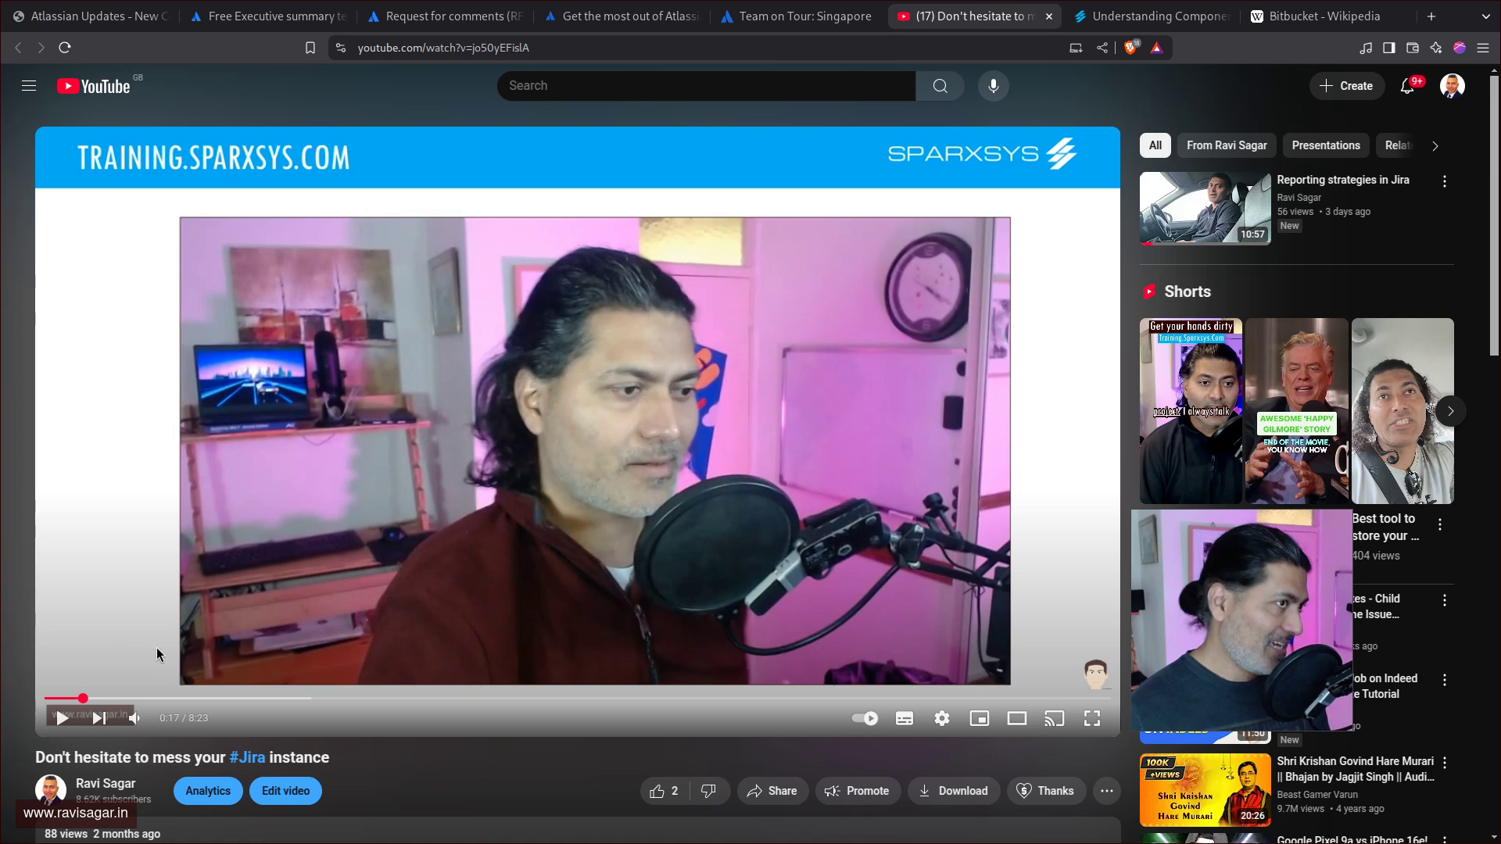
Step: Show the blog article on components in Jira Cloud and open the jiratutorial.atlassian.net Jira site in a new browser tab
{"action": "key", "text": "ctrl+Tab"}
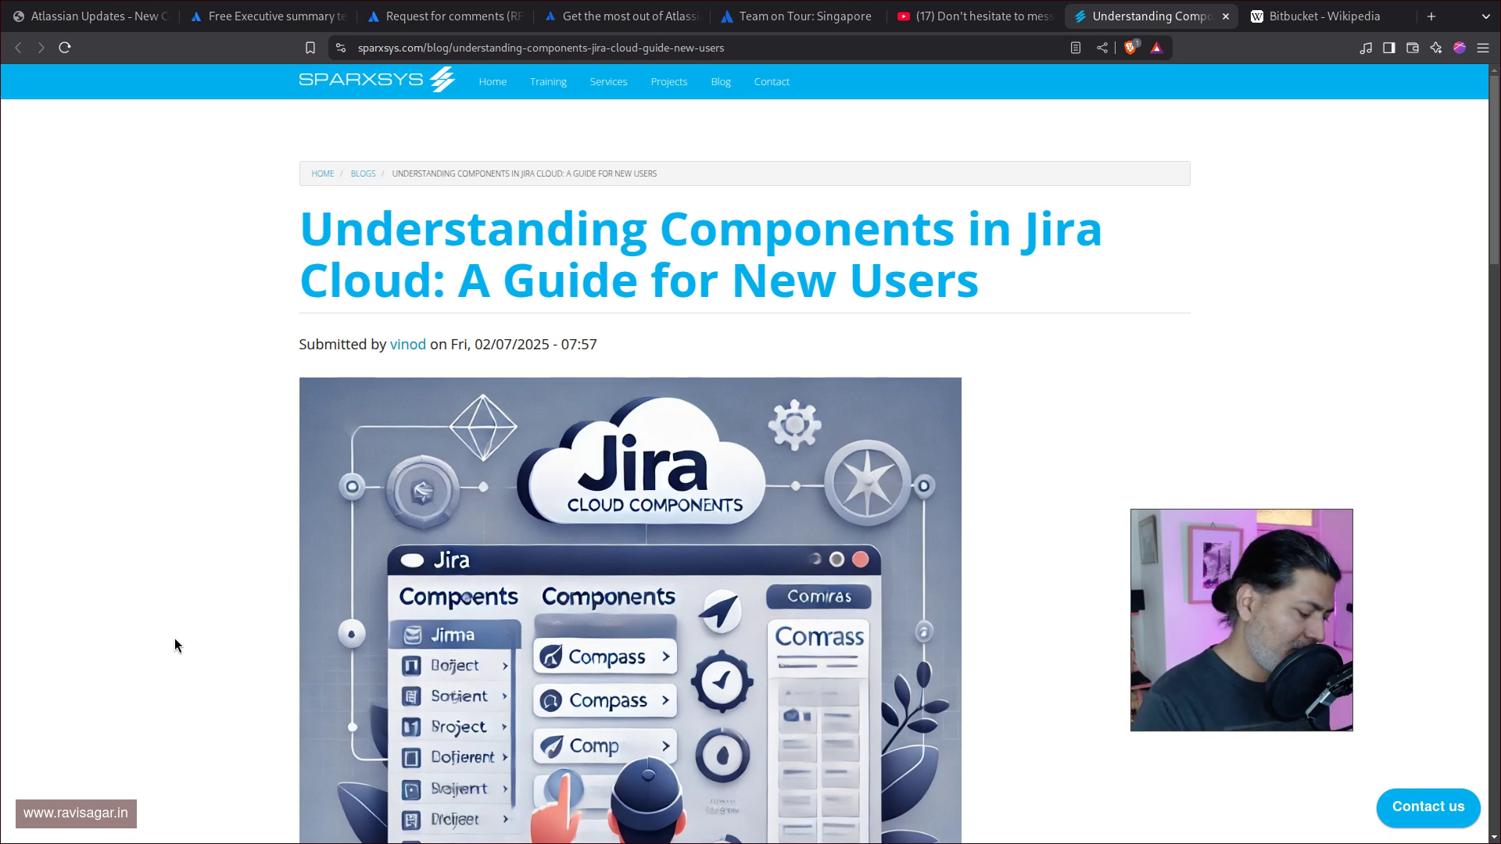
{"action": "key", "text": "ctrl+t"}
{"action": "type", "text": "jira"}
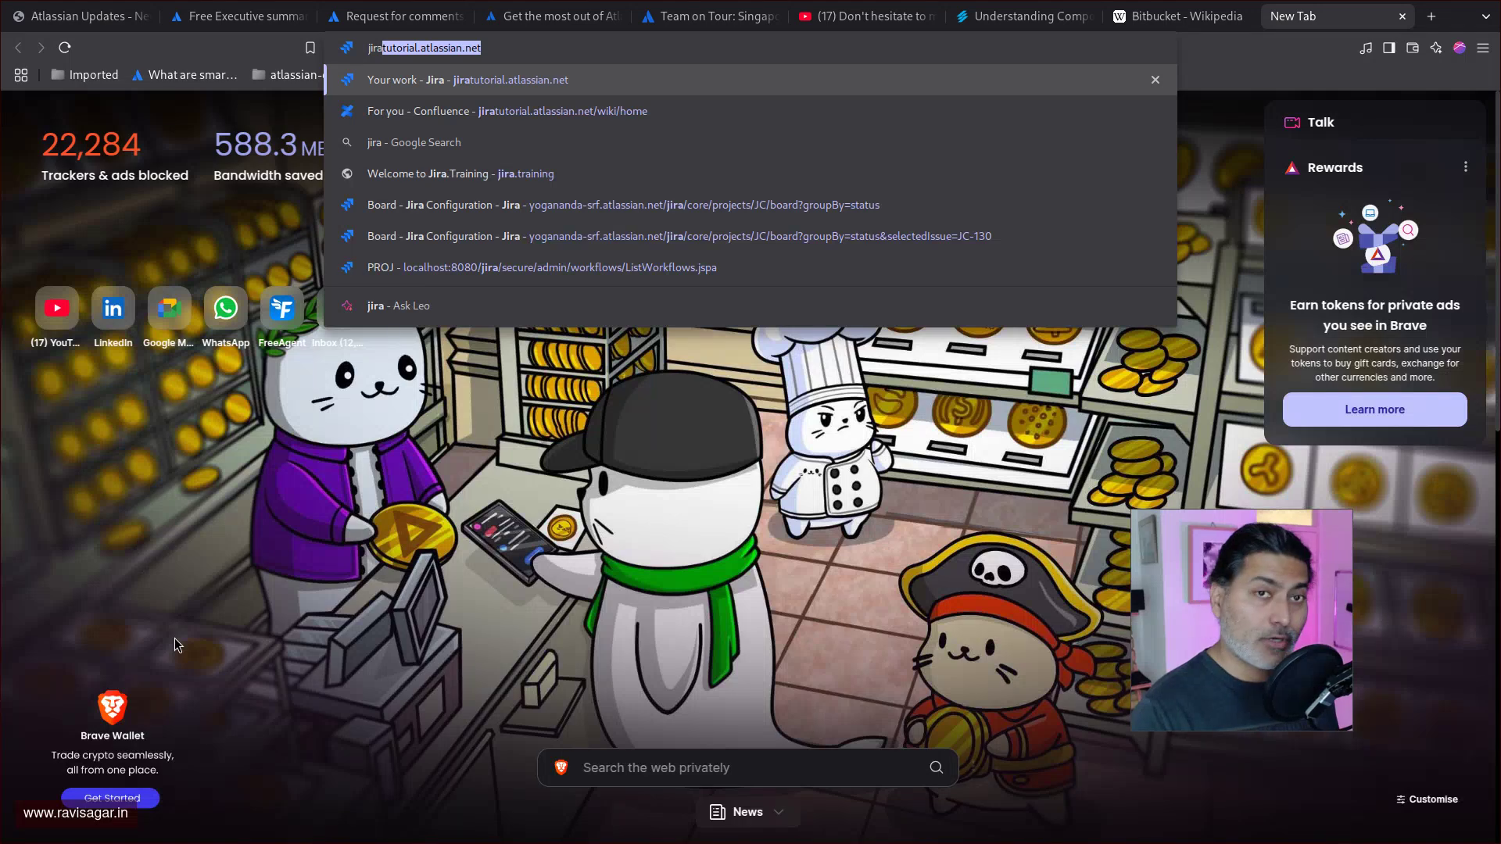
{"action": "key", "text": "Return"}
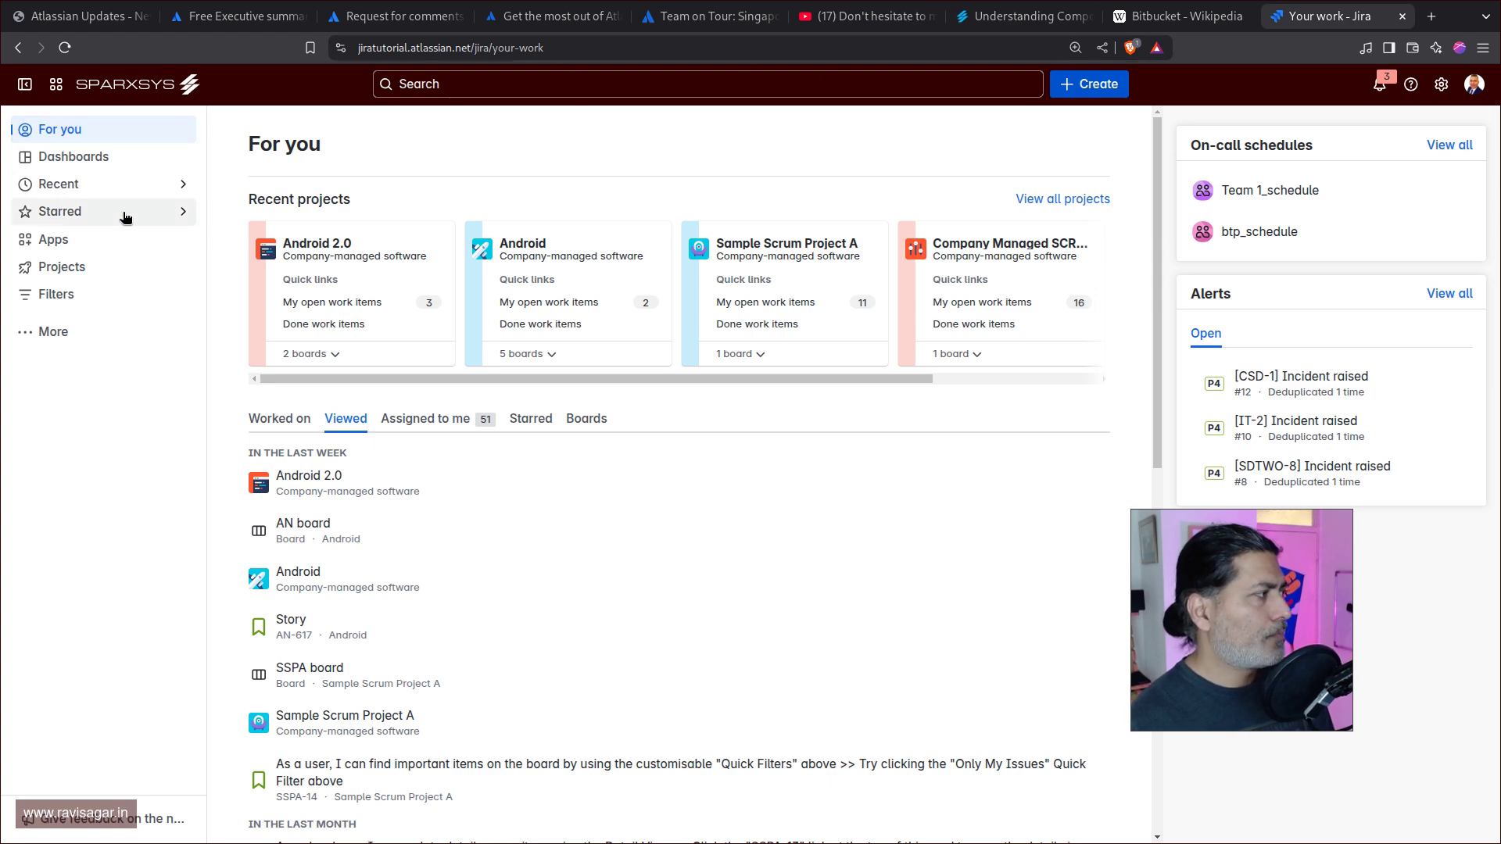
Step: Start a new Jira project using the Scrum template and the company-managed project type
{"action": "left_click", "coordinate": [157, 268]}
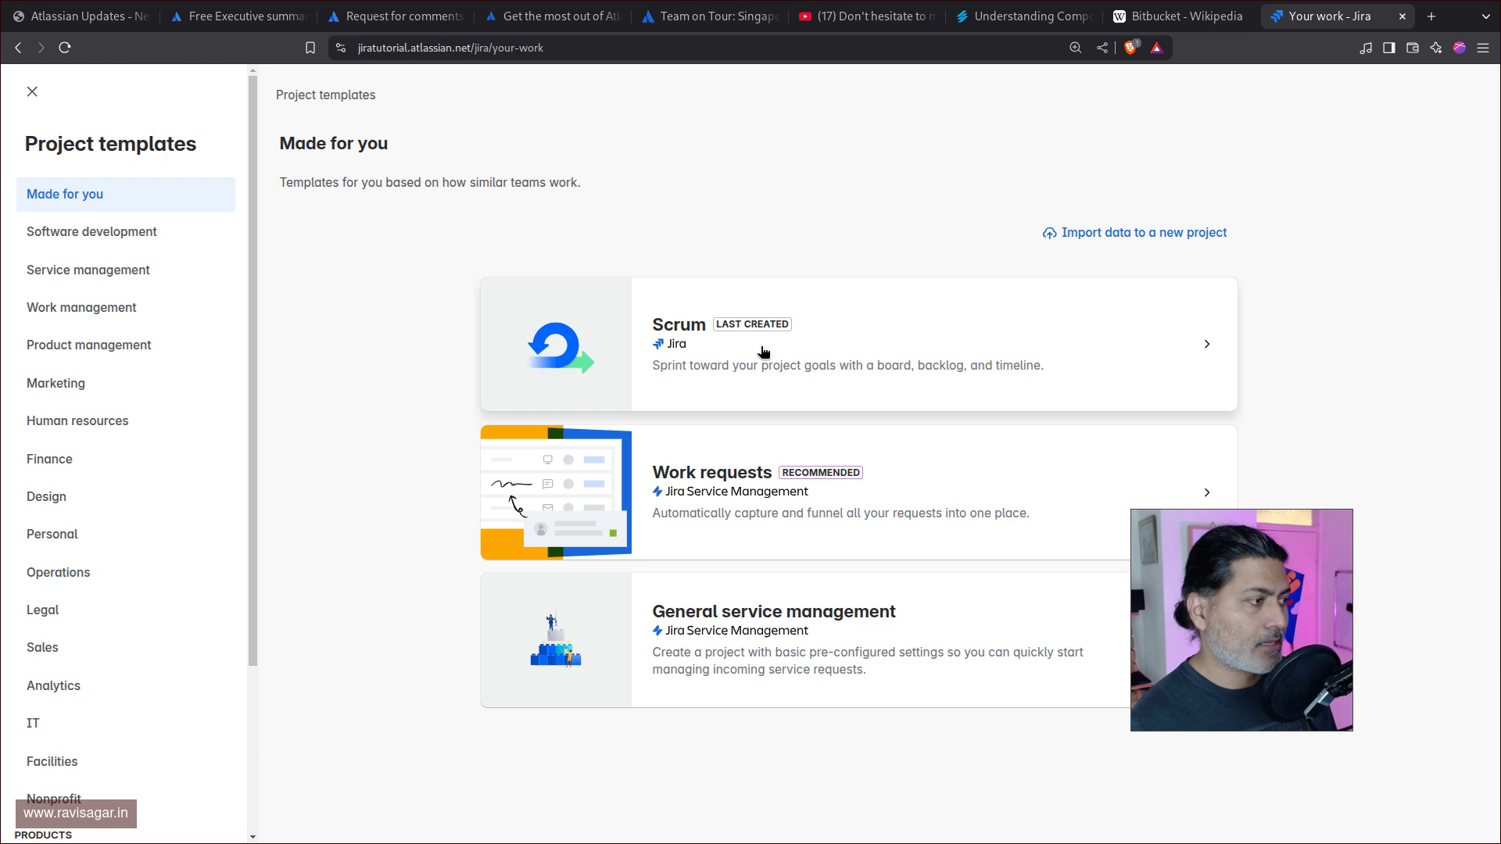
{"action": "left_click", "coordinate": [898, 353]}
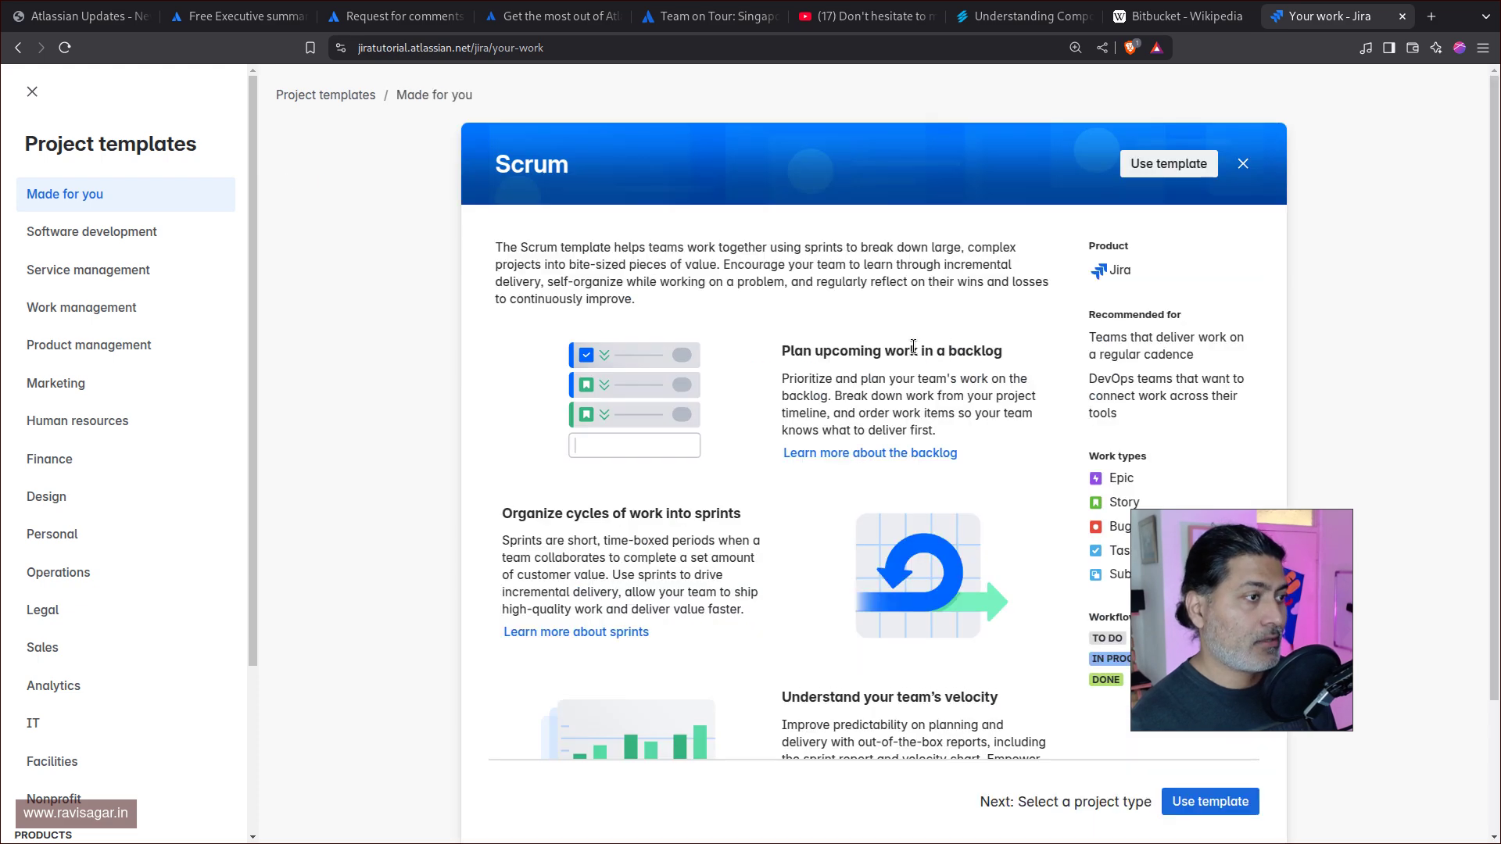
{"action": "left_click", "coordinate": [1189, 811]}
{"action": "left_click", "coordinate": [945, 792]}
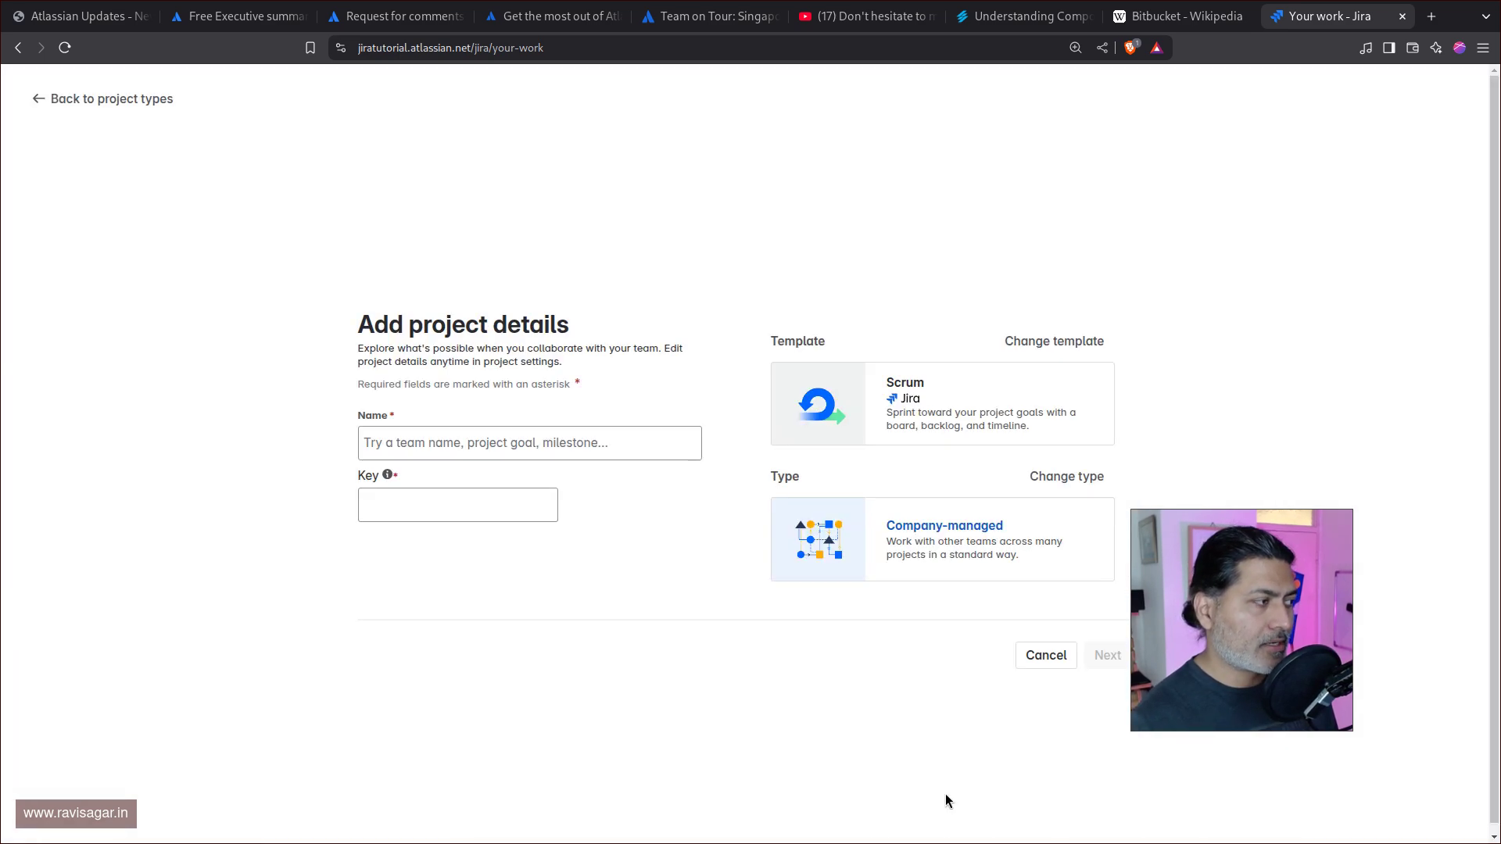
Step: Create the project as "Test Project Test" with the key TPT, and finish setup without connecting a Confluence space
{"action": "left_click", "coordinate": [518, 427]}
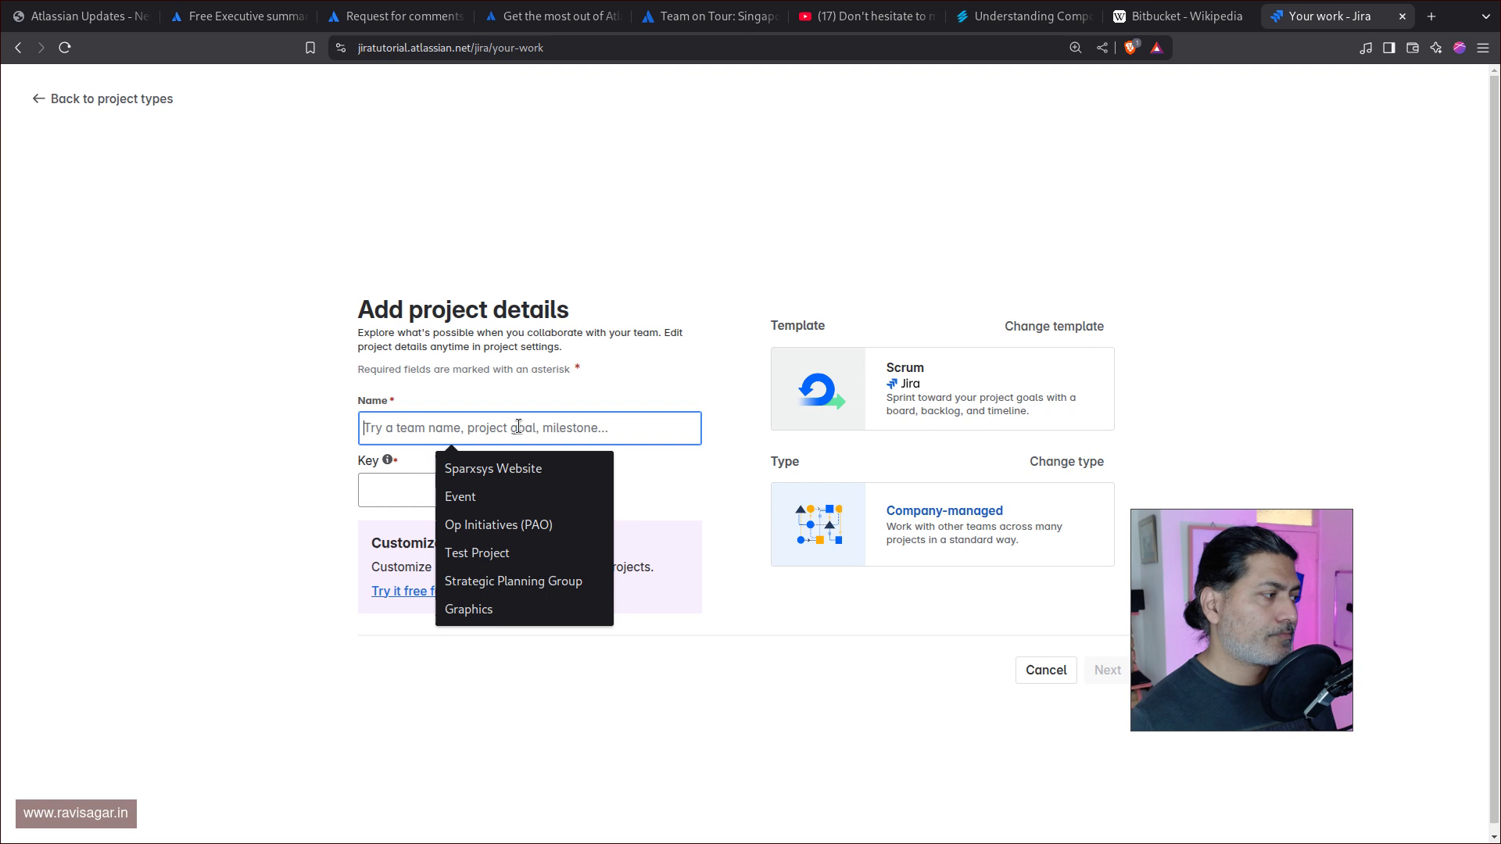
{"action": "left_click", "coordinate": [293, 474]}
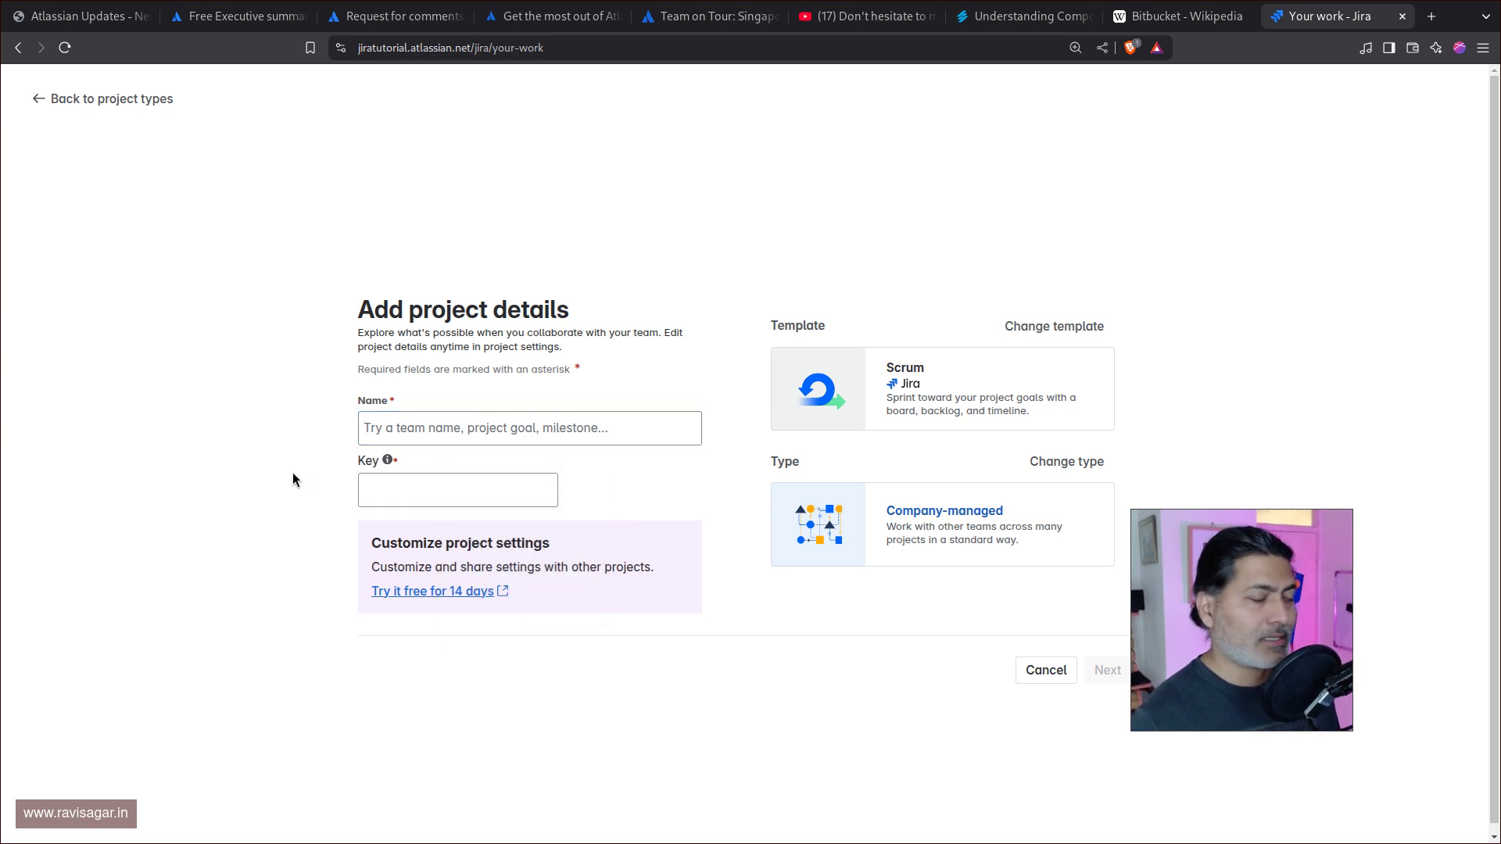
{"action": "left_click", "coordinate": [441, 430]}
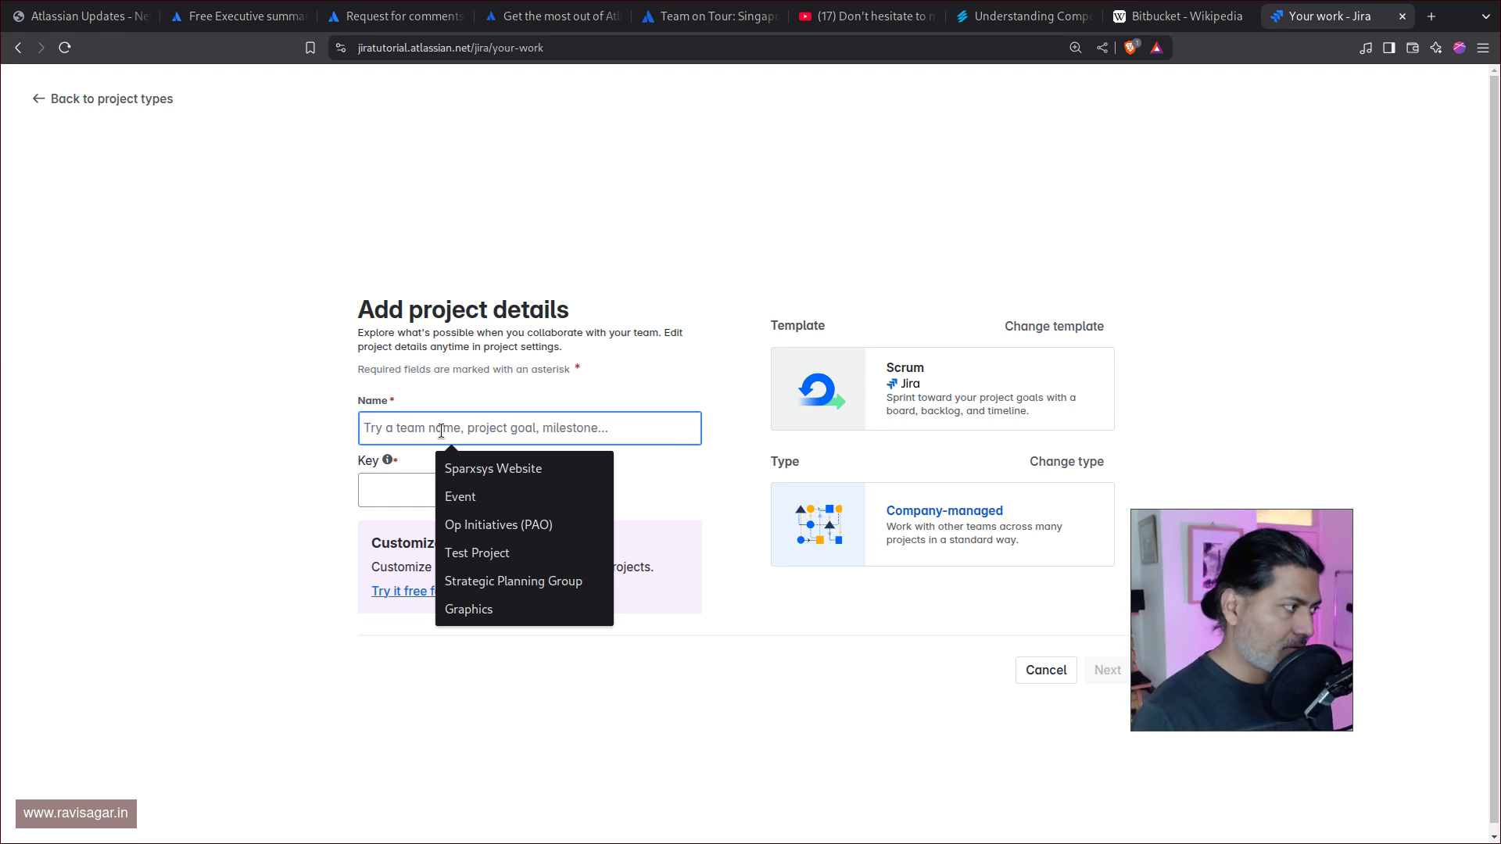
{"action": "type", "text": "Test "}
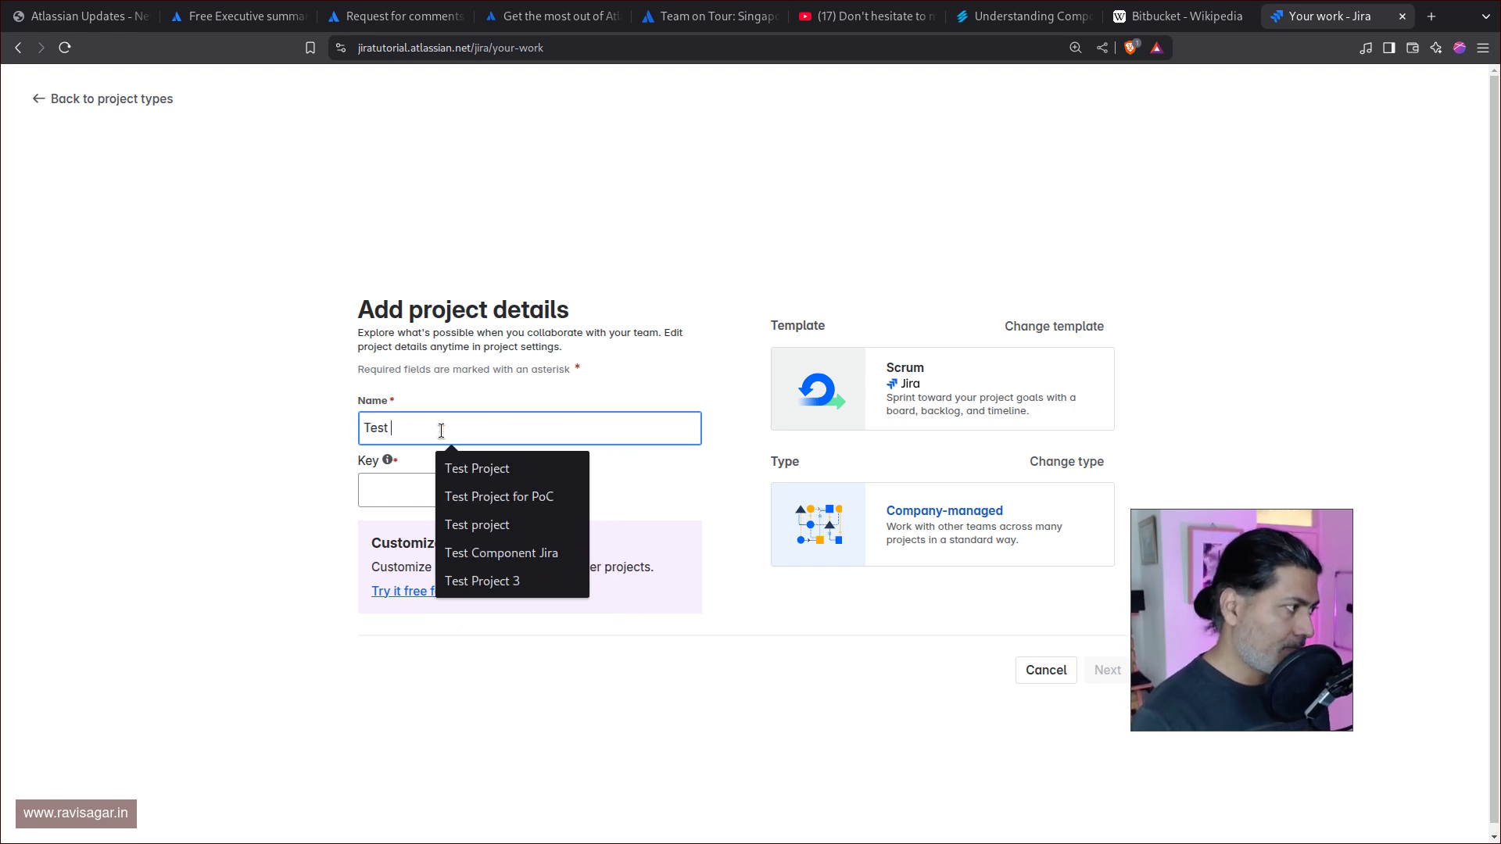
{"action": "type", "text": "Project"}
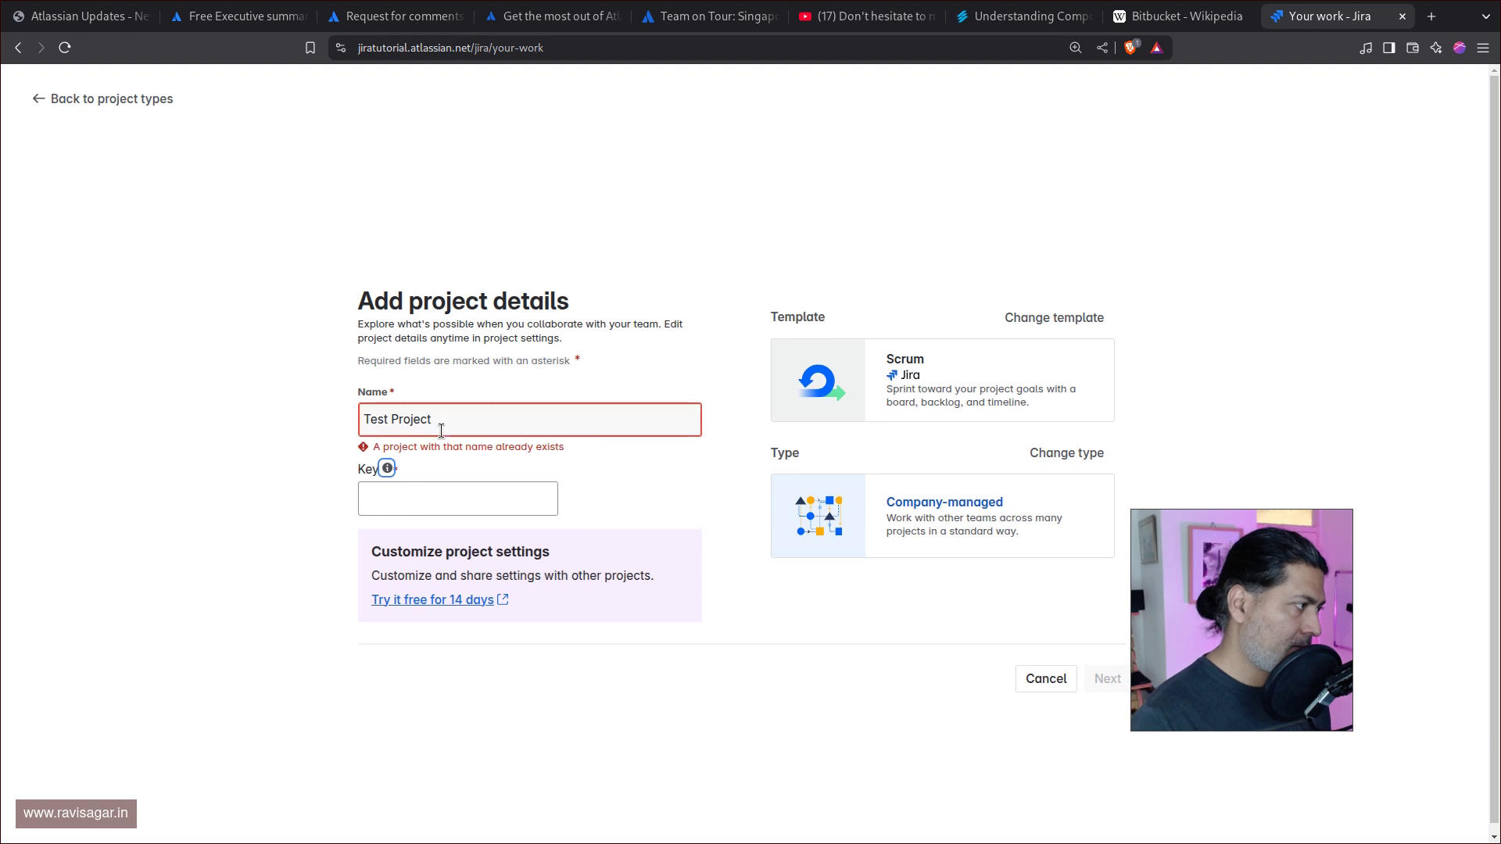
{"action": "key", "text": "ctrl+a"}
{"action": "type", "text": "Test"}
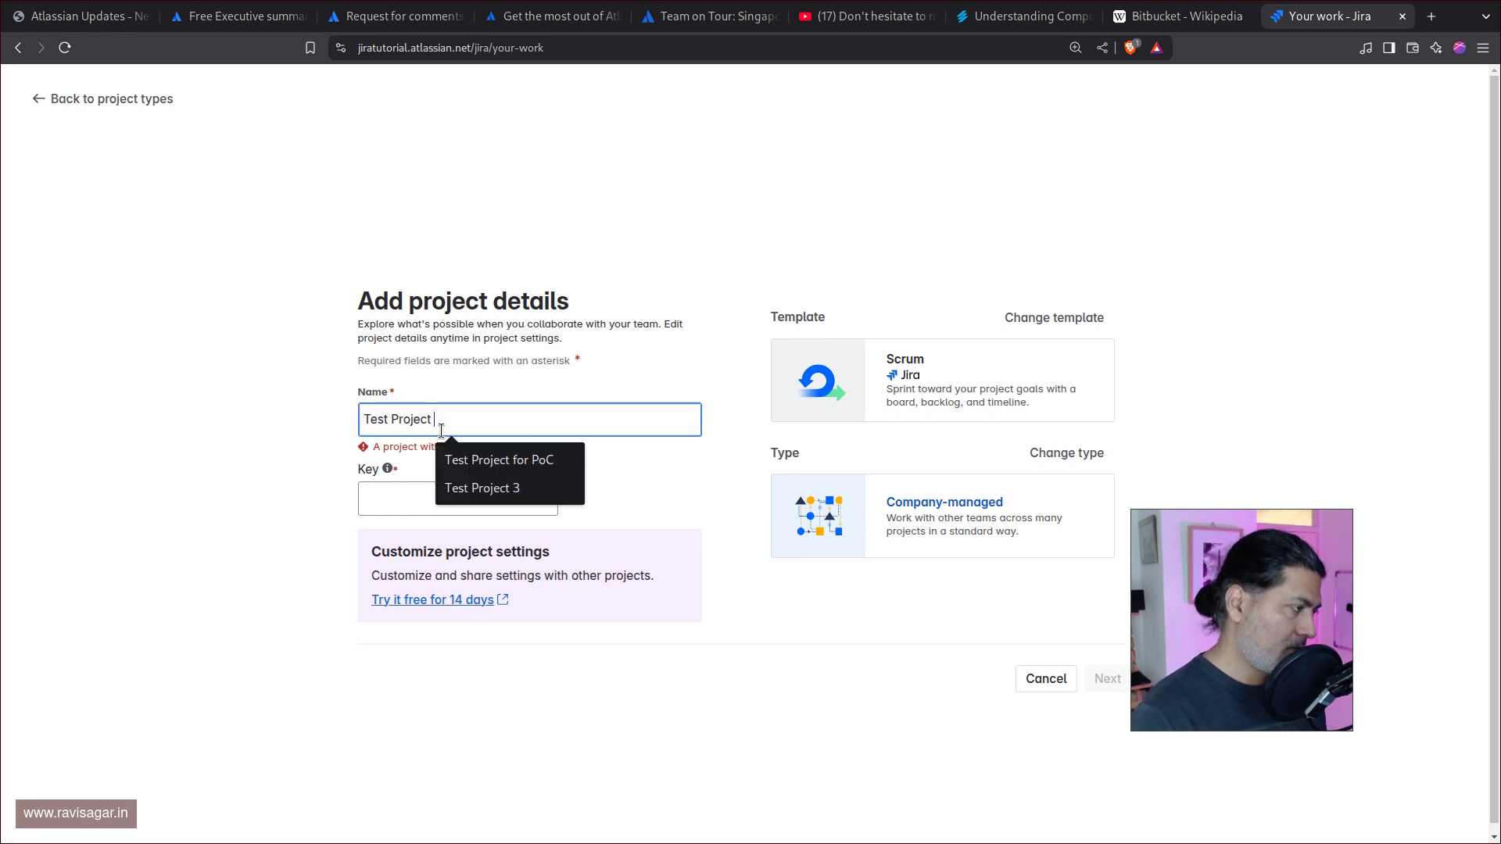
{"action": "key", "text": "Tab"}
{"action": "key", "text": "Tab"}
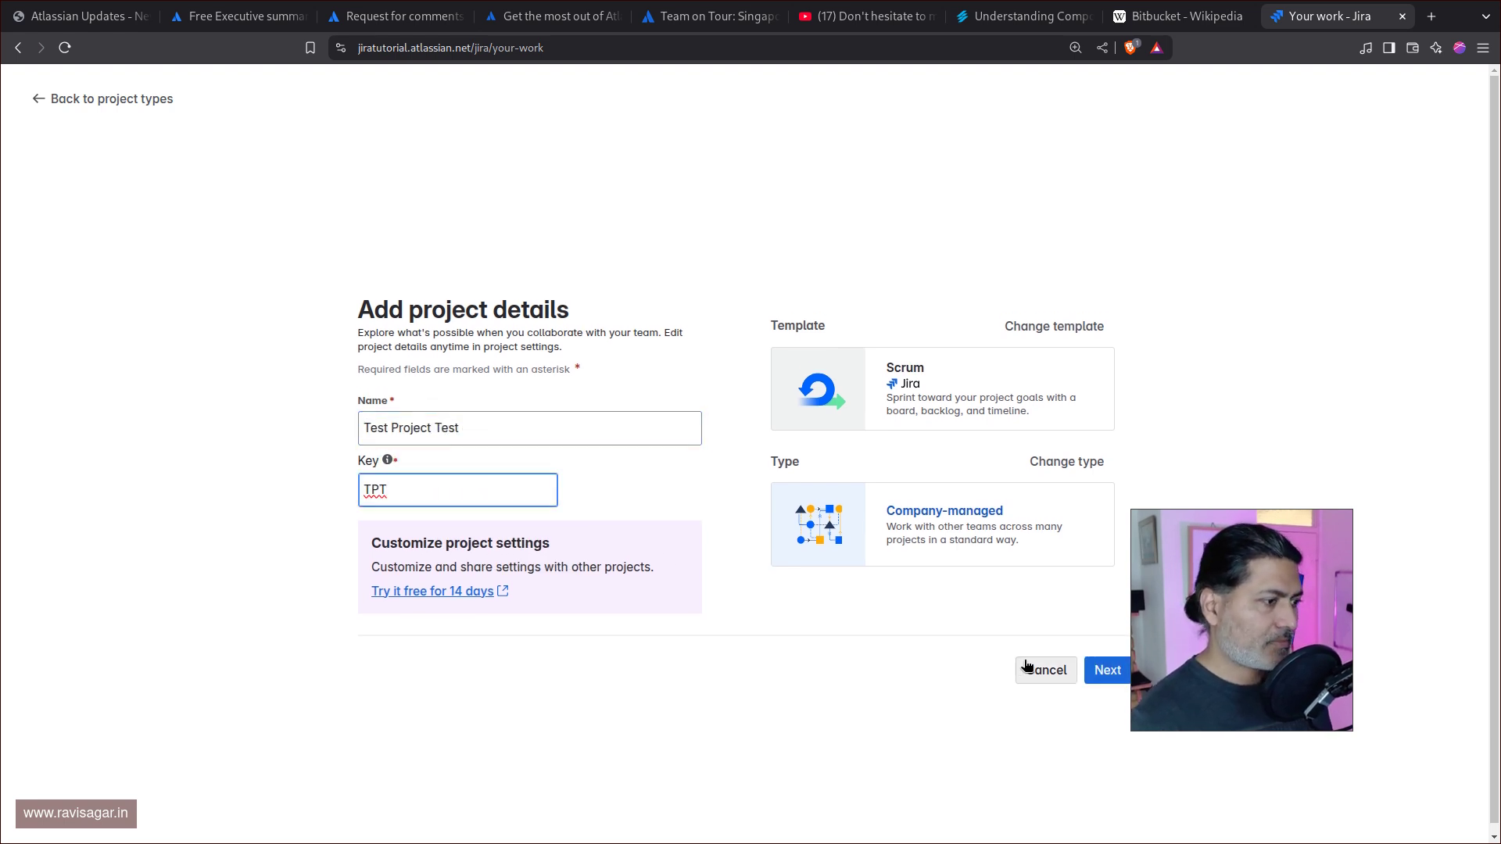
{"action": "left_click", "coordinate": [1096, 675]}
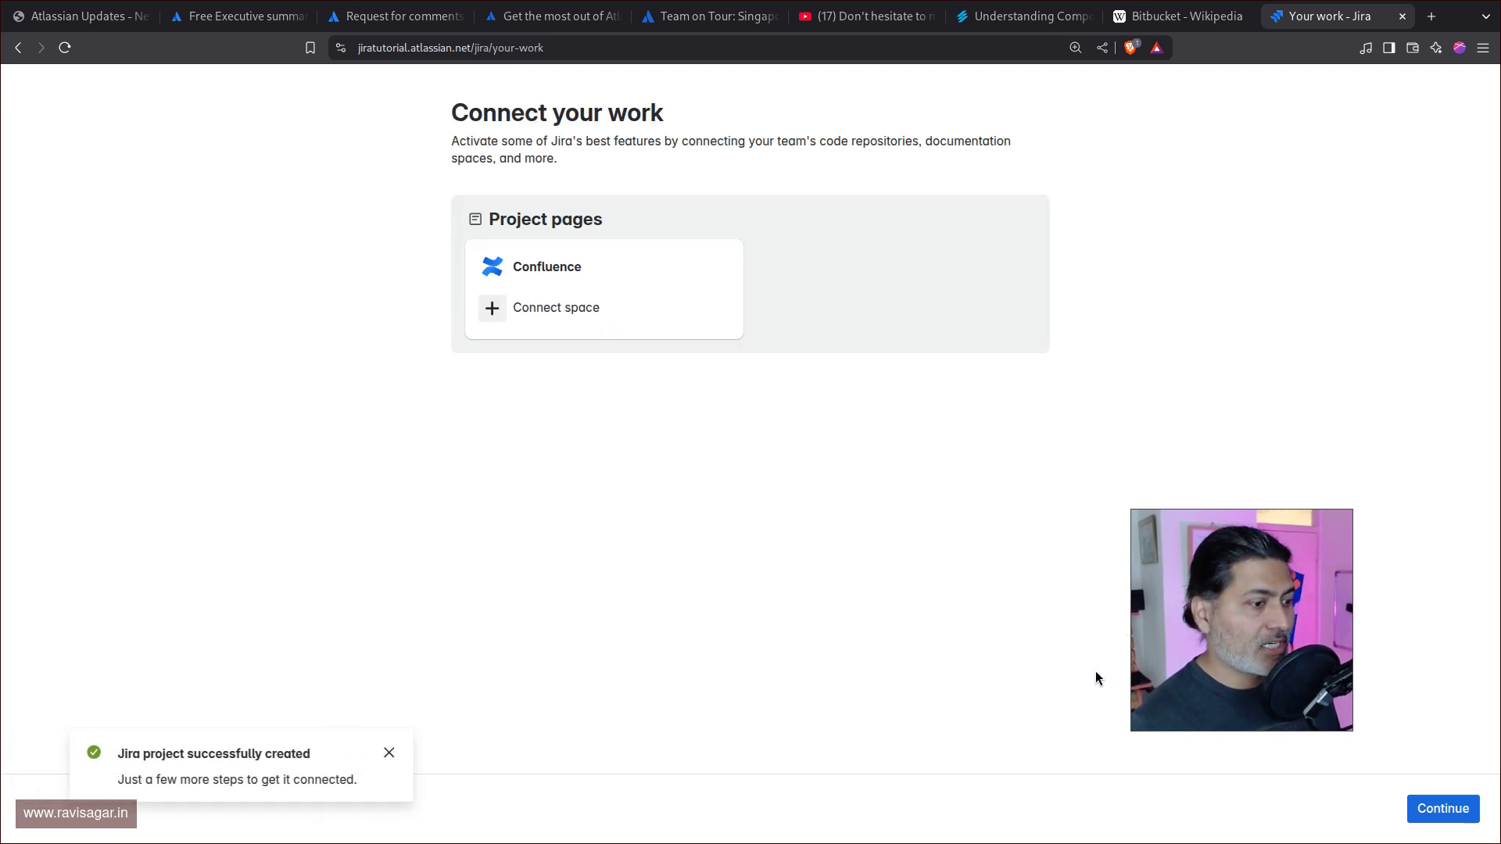
{"action": "left_click", "coordinate": [1455, 814]}
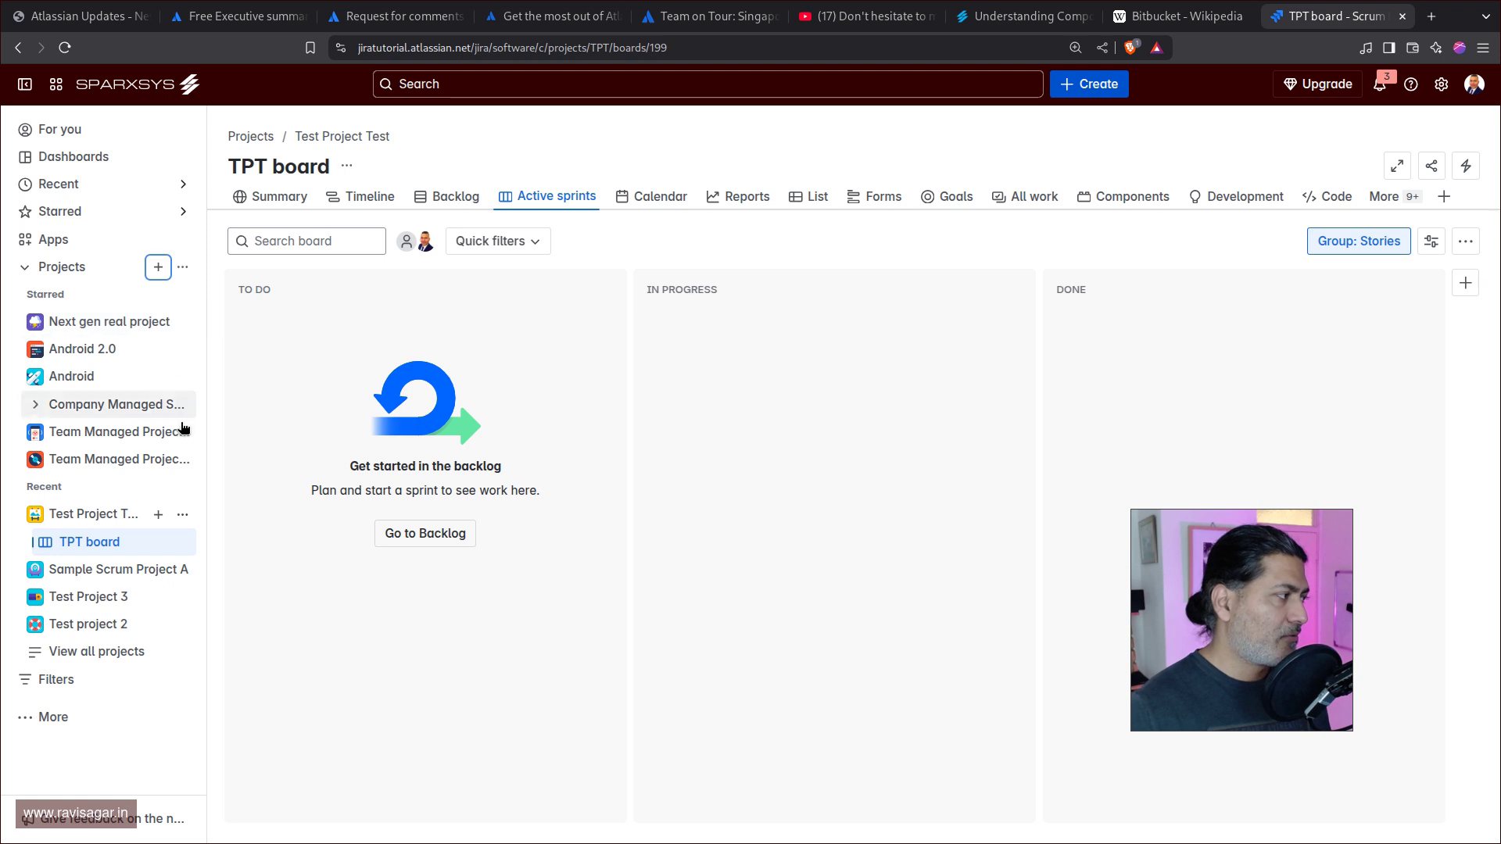
Step: Widen the navigation sidebar so that the full project names fit
{"action": "left_click_drag", "start_coordinate": [208, 450], "coordinate": [461, 457]}
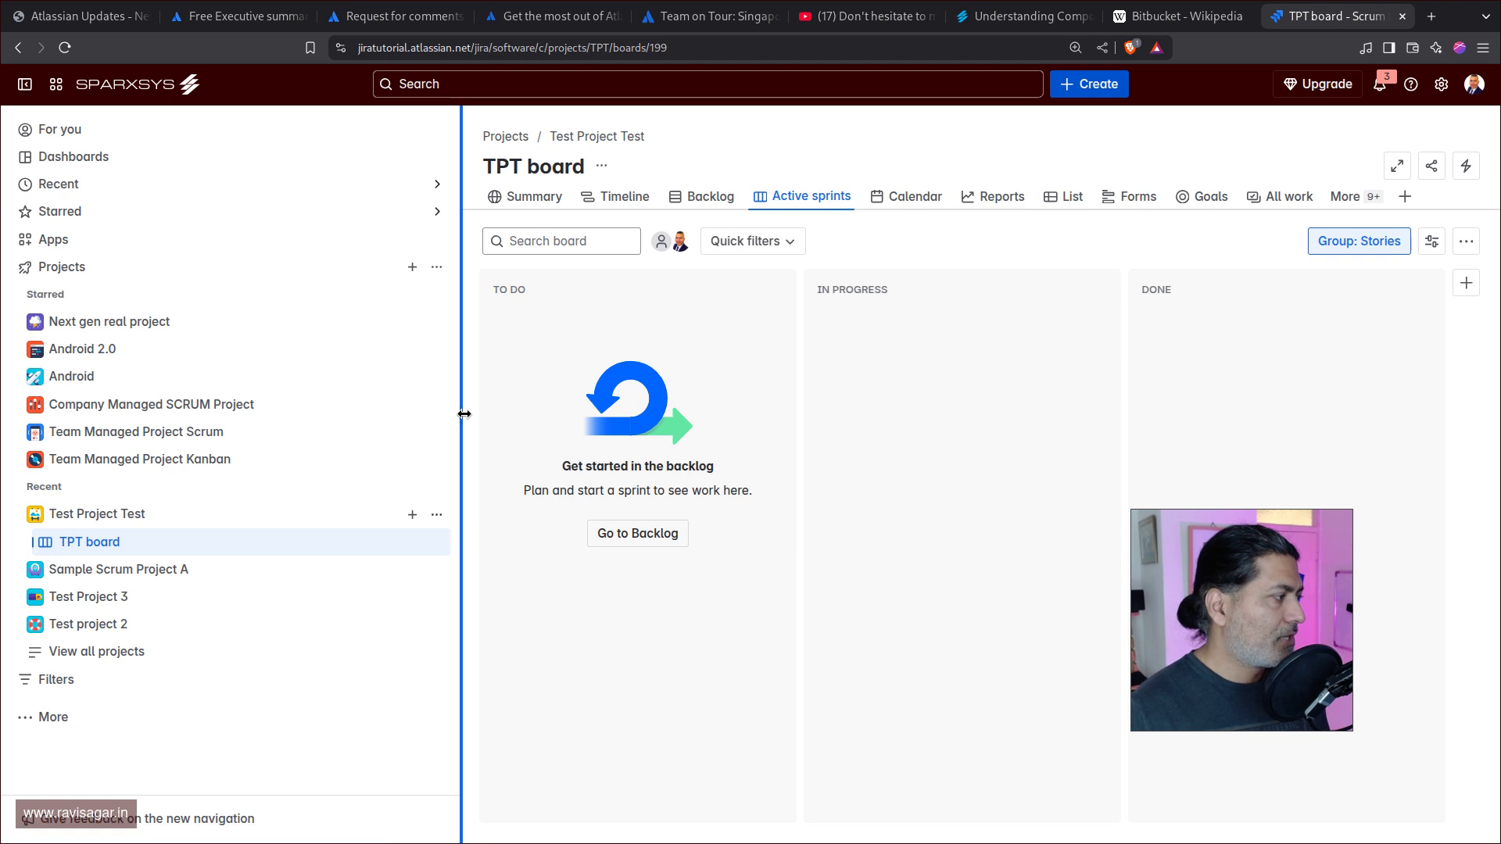
{"action": "left_click_drag", "start_coordinate": [460, 415], "coordinate": [346, 422]}
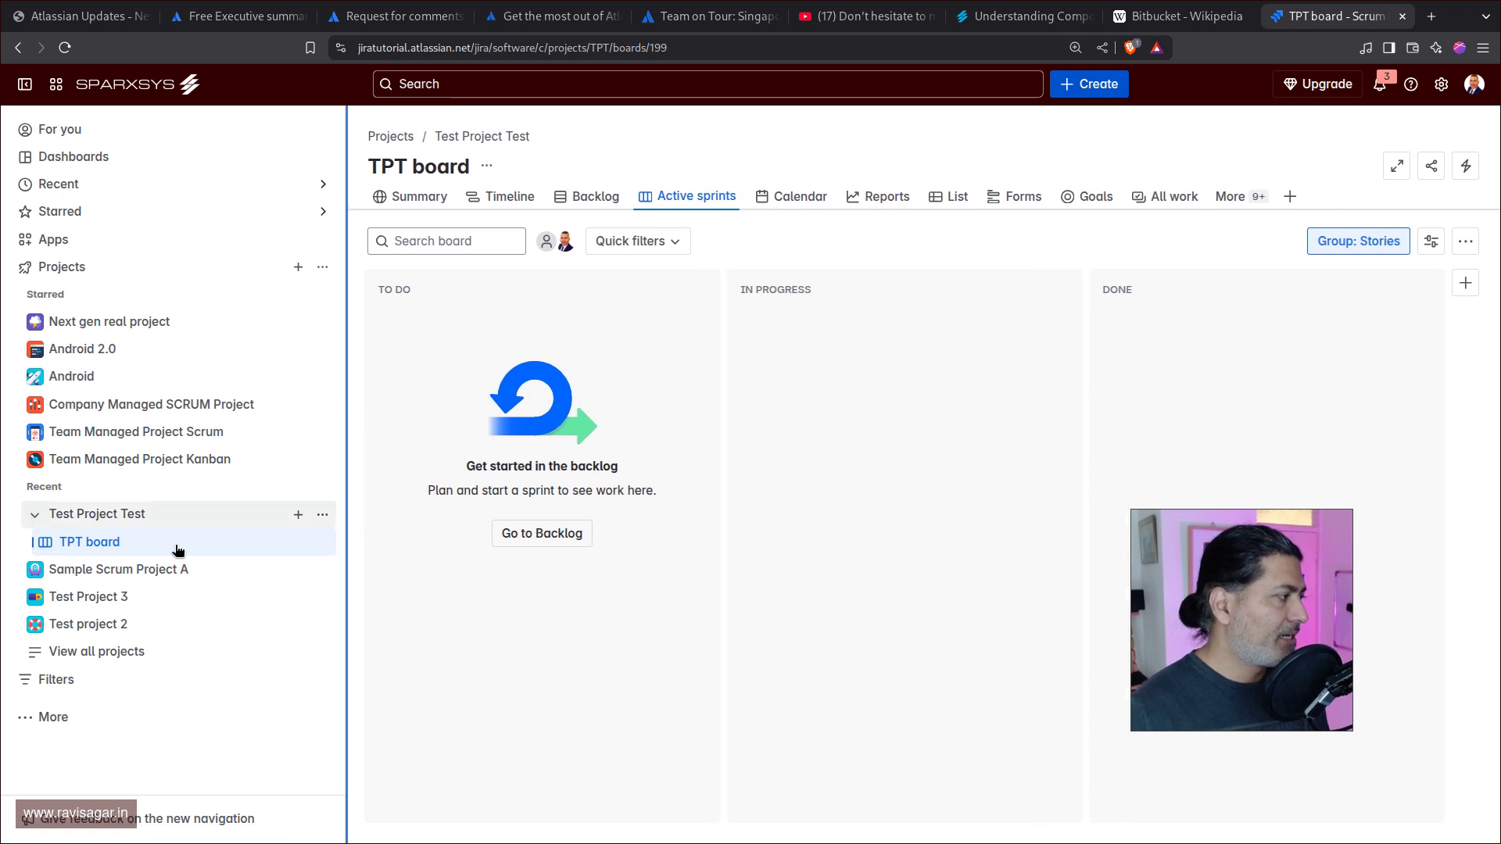
Step: View the project settings of Test Project Test, and go back to the TPT board to open its Components page
{"action": "left_click", "coordinate": [324, 515]}
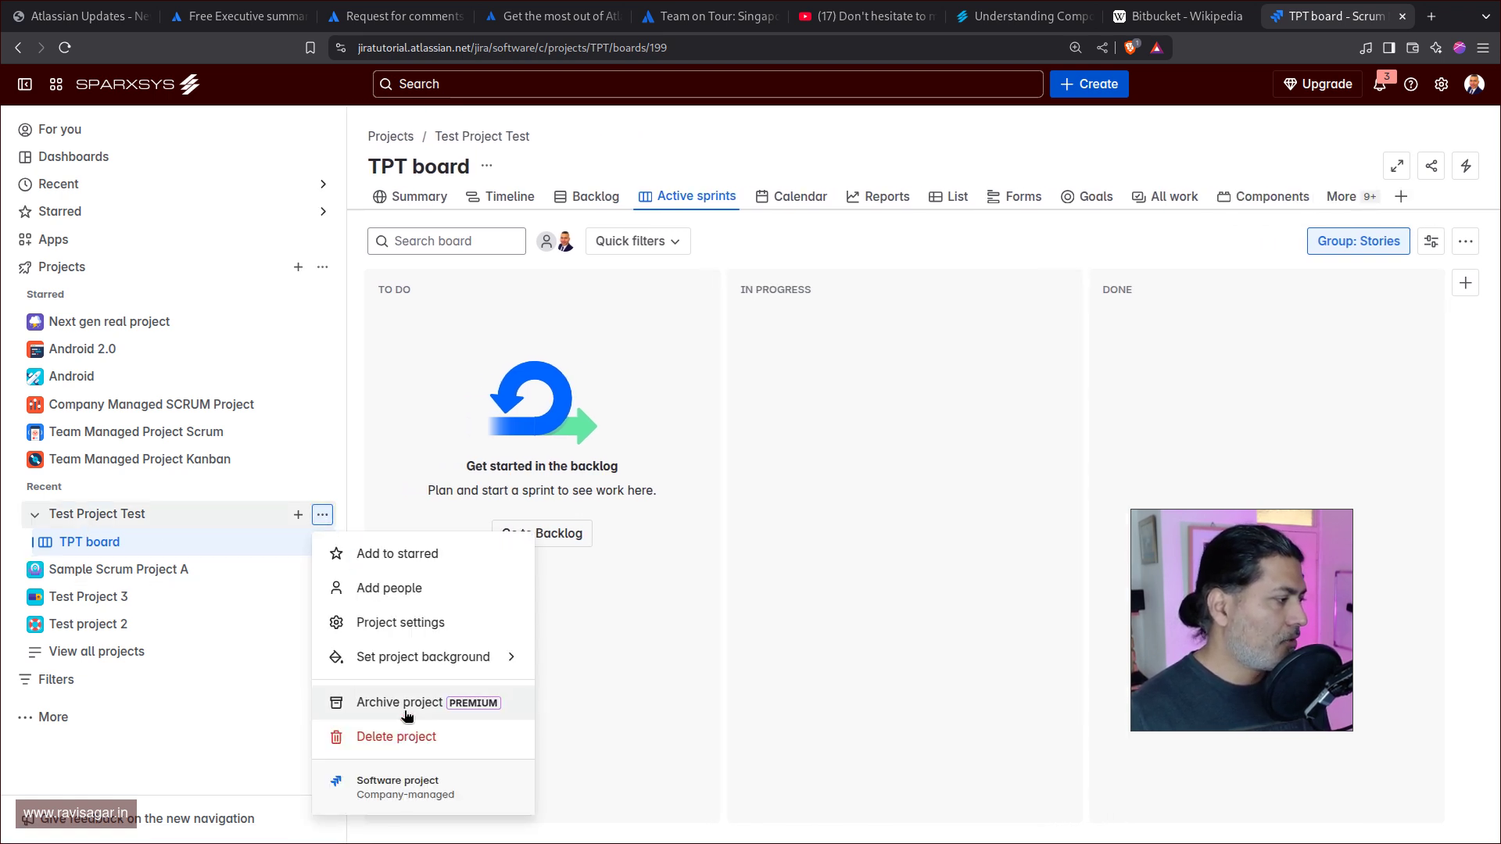
{"action": "left_click", "coordinate": [408, 623]}
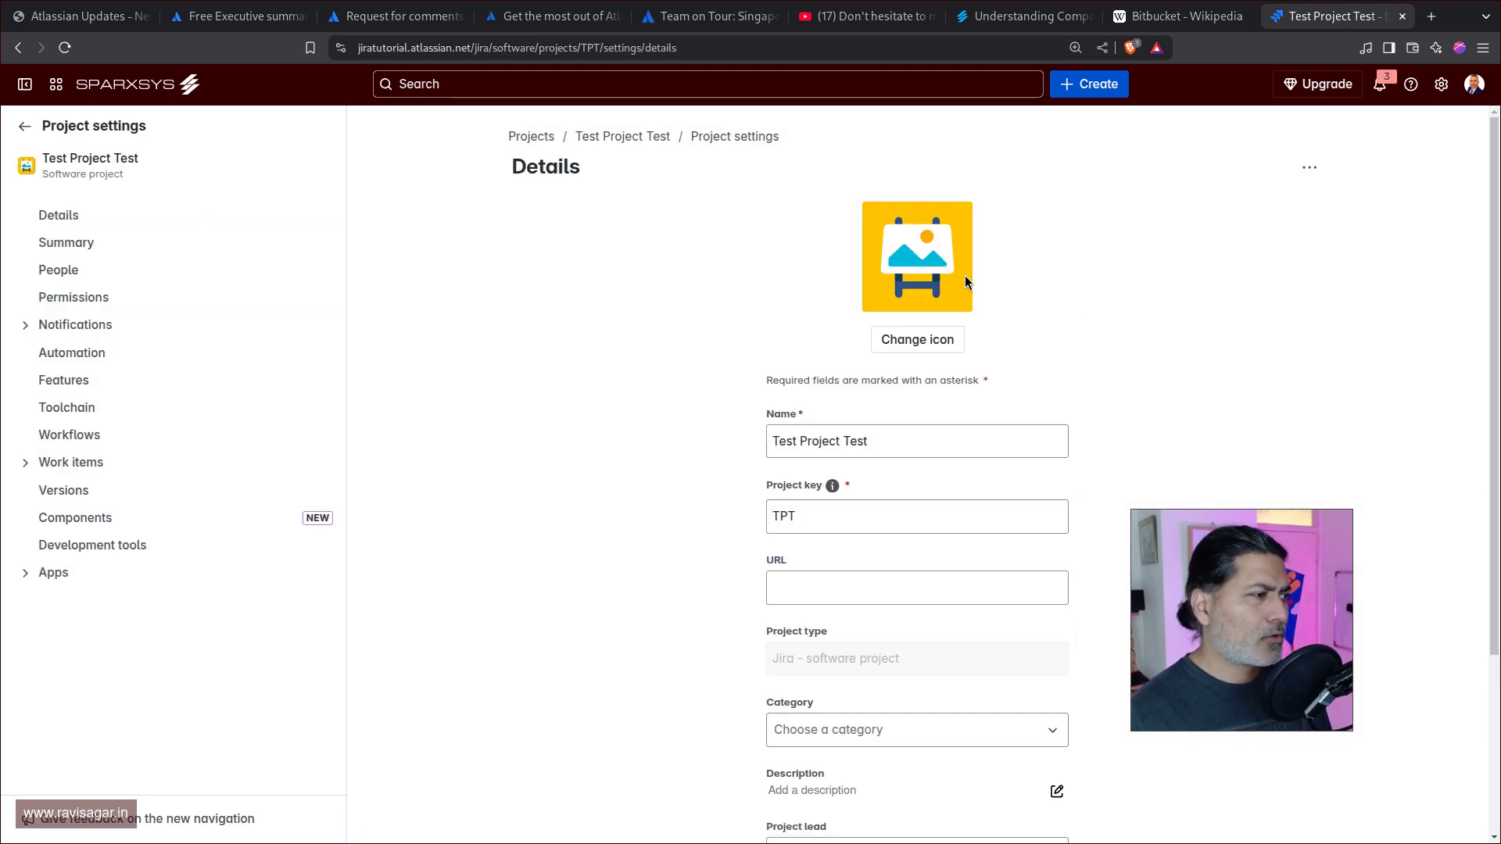
{"action": "left_click", "coordinate": [16, 52]}
{"action": "left_click", "coordinate": [1286, 198]}
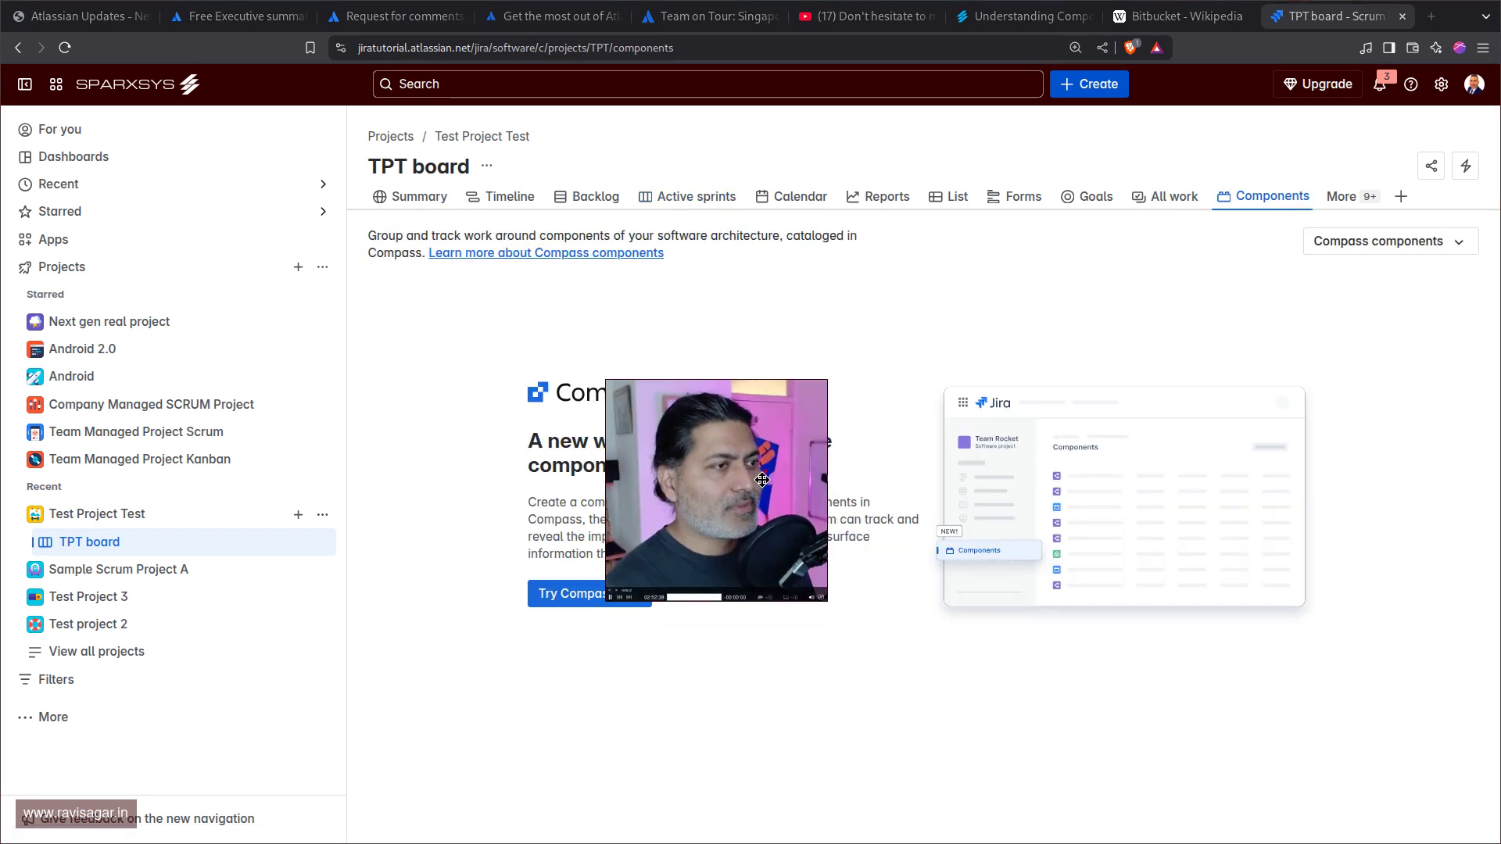
{"action": "left_click_drag", "start_coordinate": [730, 416], "coordinate": [148, 312]}
{"action": "left_click_drag", "start_coordinate": [228, 436], "coordinate": [378, 536]}
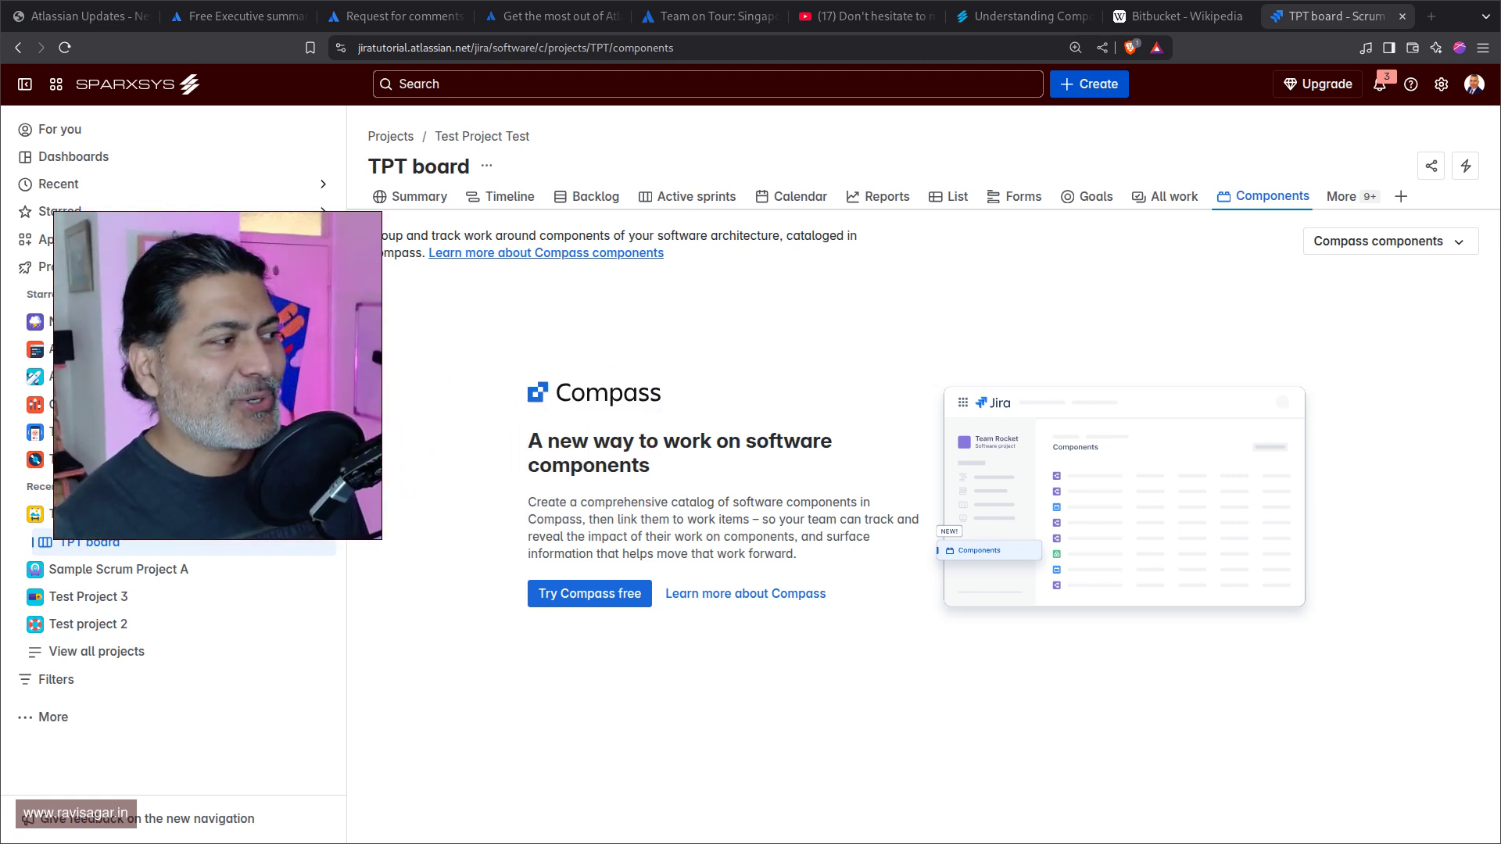
{"action": "left_click_drag", "start_coordinate": [311, 477], "coordinate": [299, 622]}
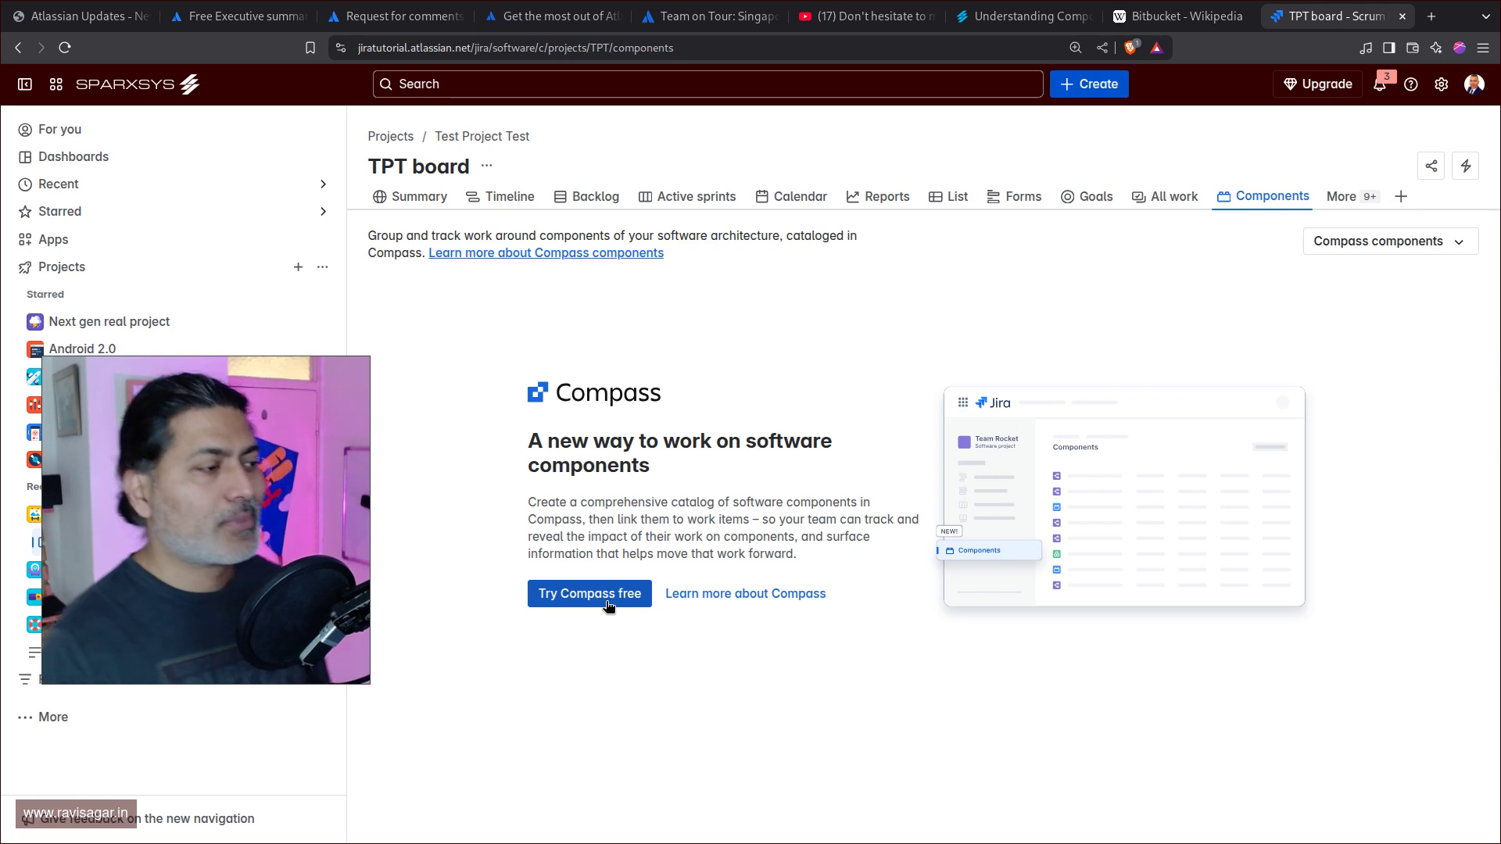
Step: Switch the project from Compass components to Jira components, skipping the feedback request, and open the form for creating a Jira component
{"action": "left_click", "coordinate": [1468, 243]}
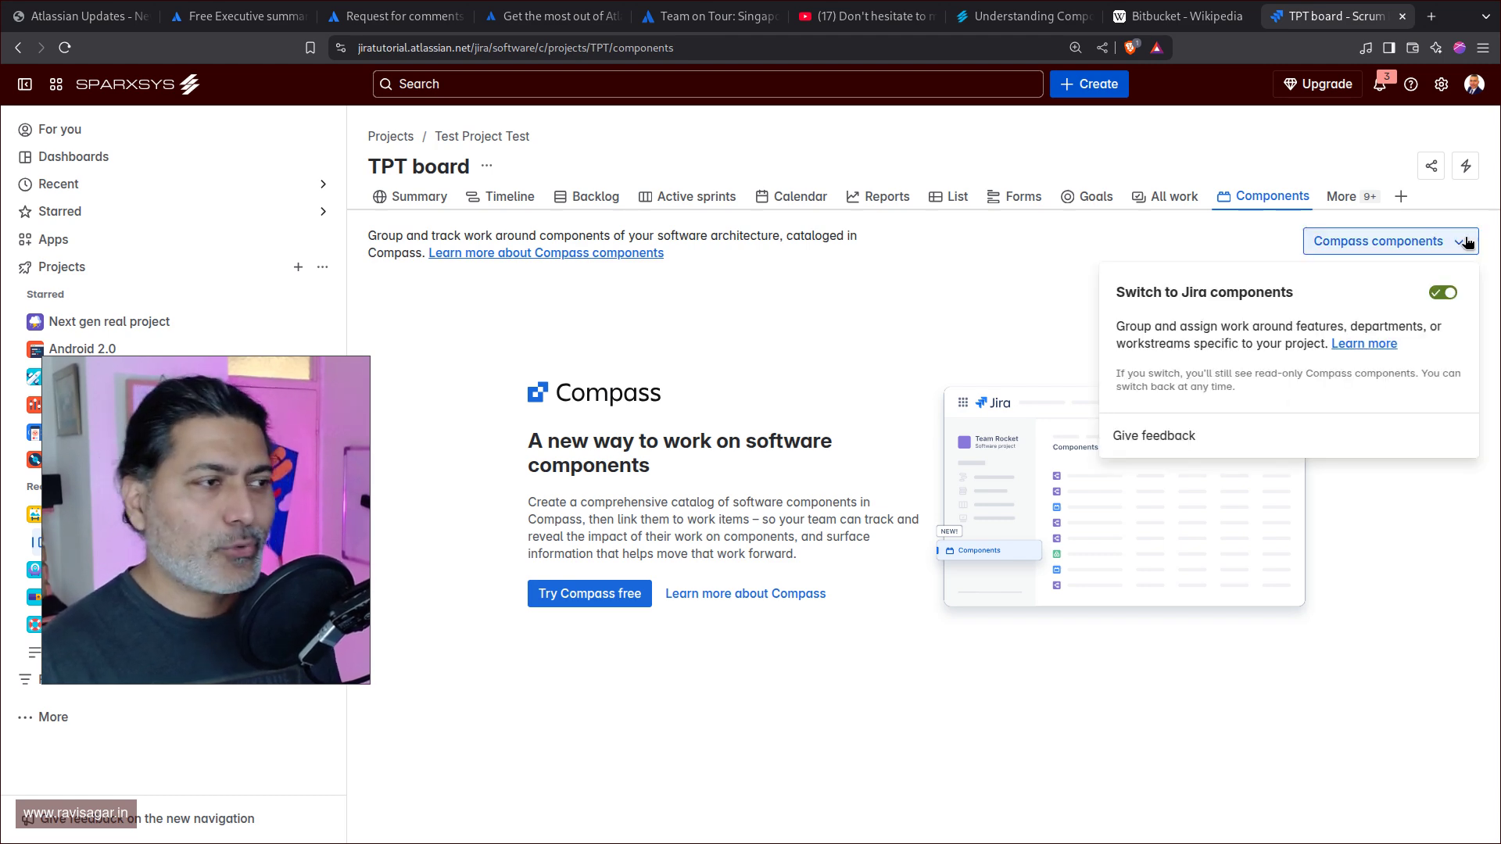
{"action": "left_click", "coordinate": [1443, 294]}
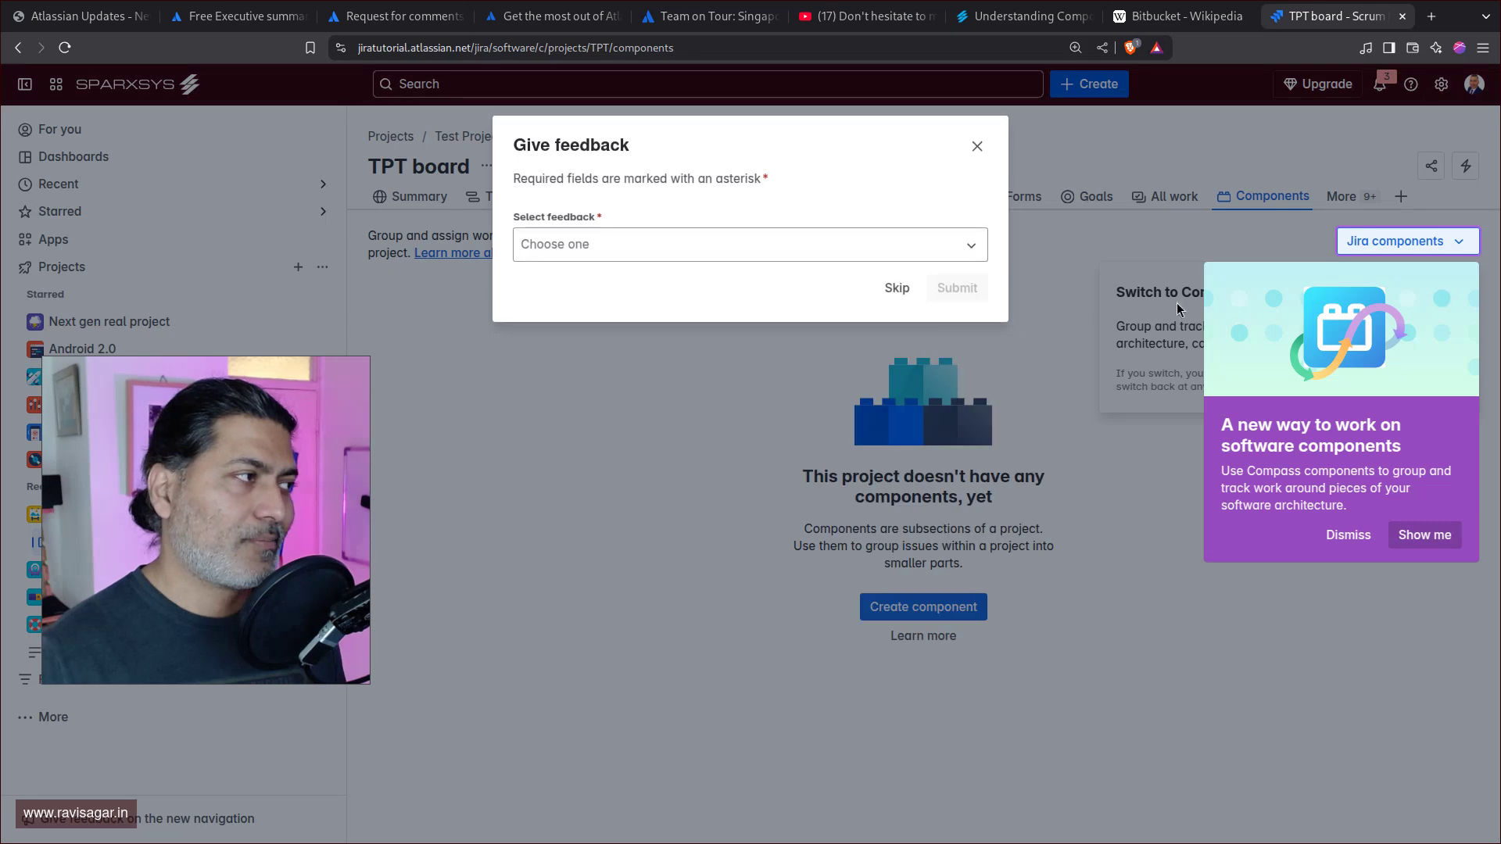
{"action": "left_click", "coordinate": [1362, 541]}
{"action": "left_click", "coordinate": [897, 290]}
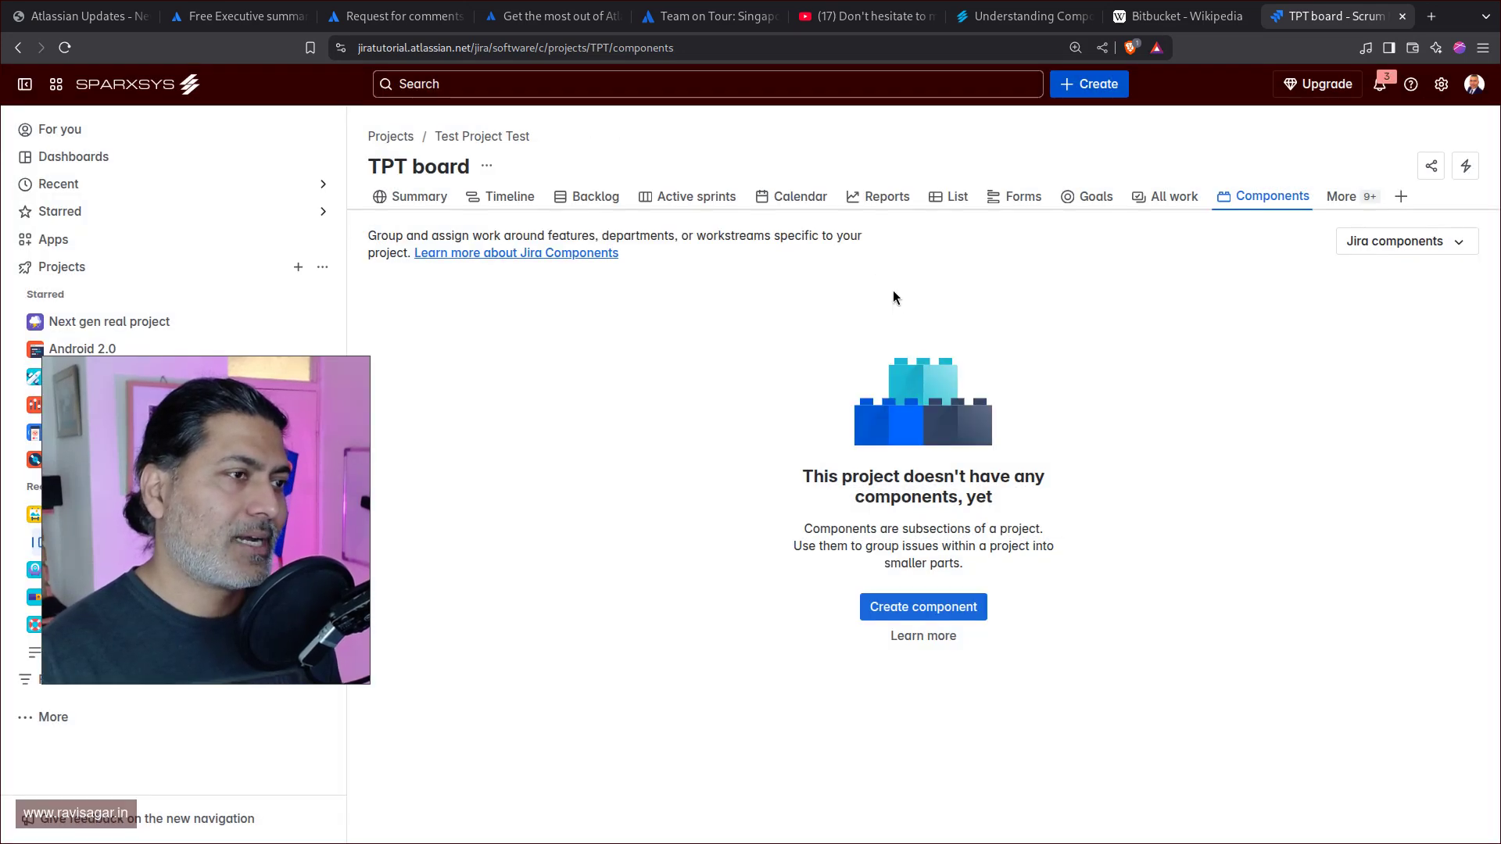
{"action": "left_click", "coordinate": [918, 611]}
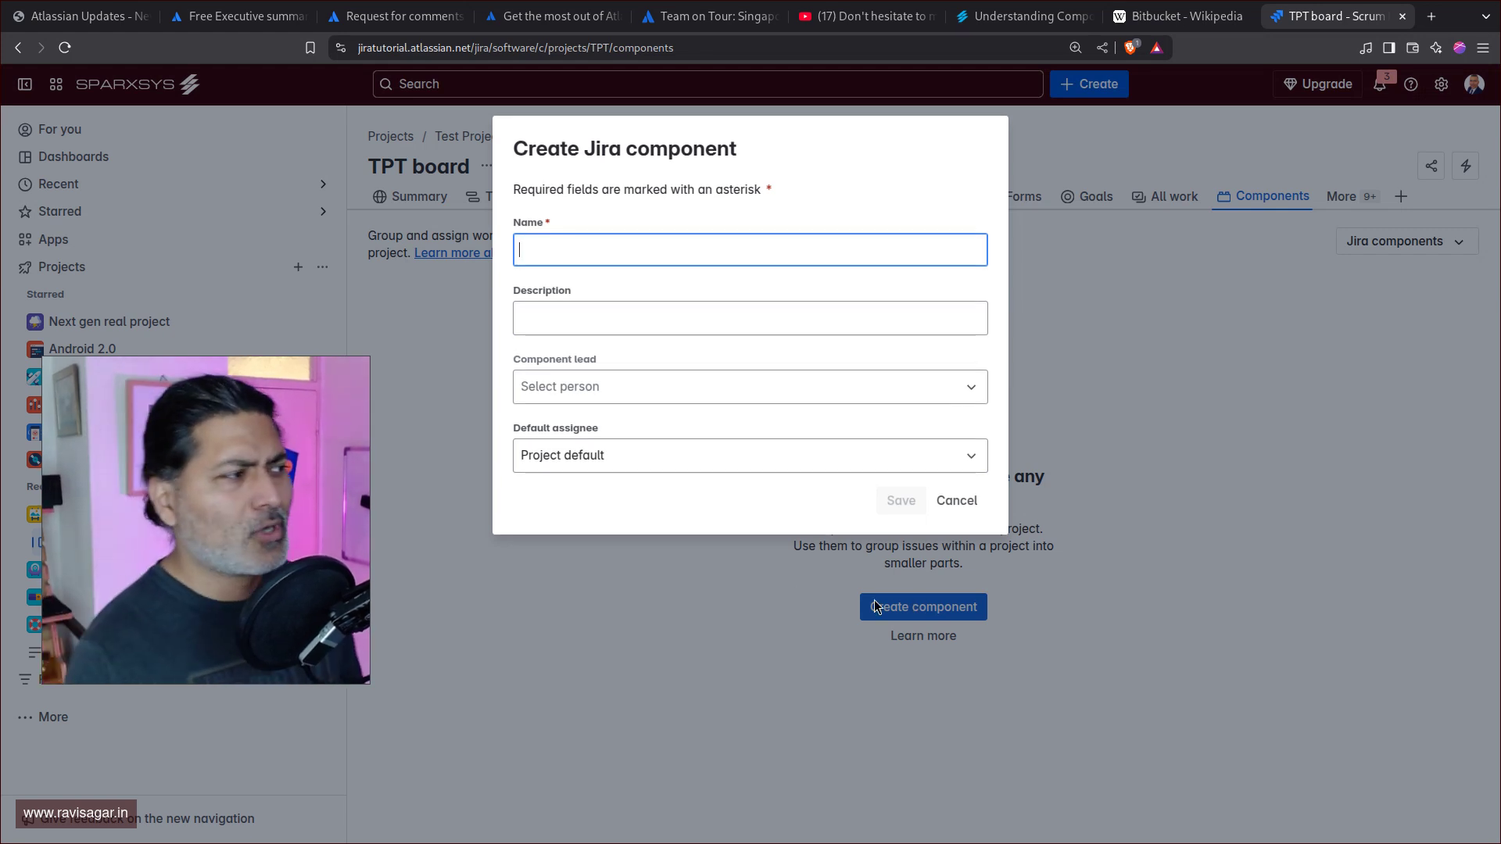
{"action": "left_click_drag", "start_coordinate": [293, 530], "coordinate": [933, 441]}
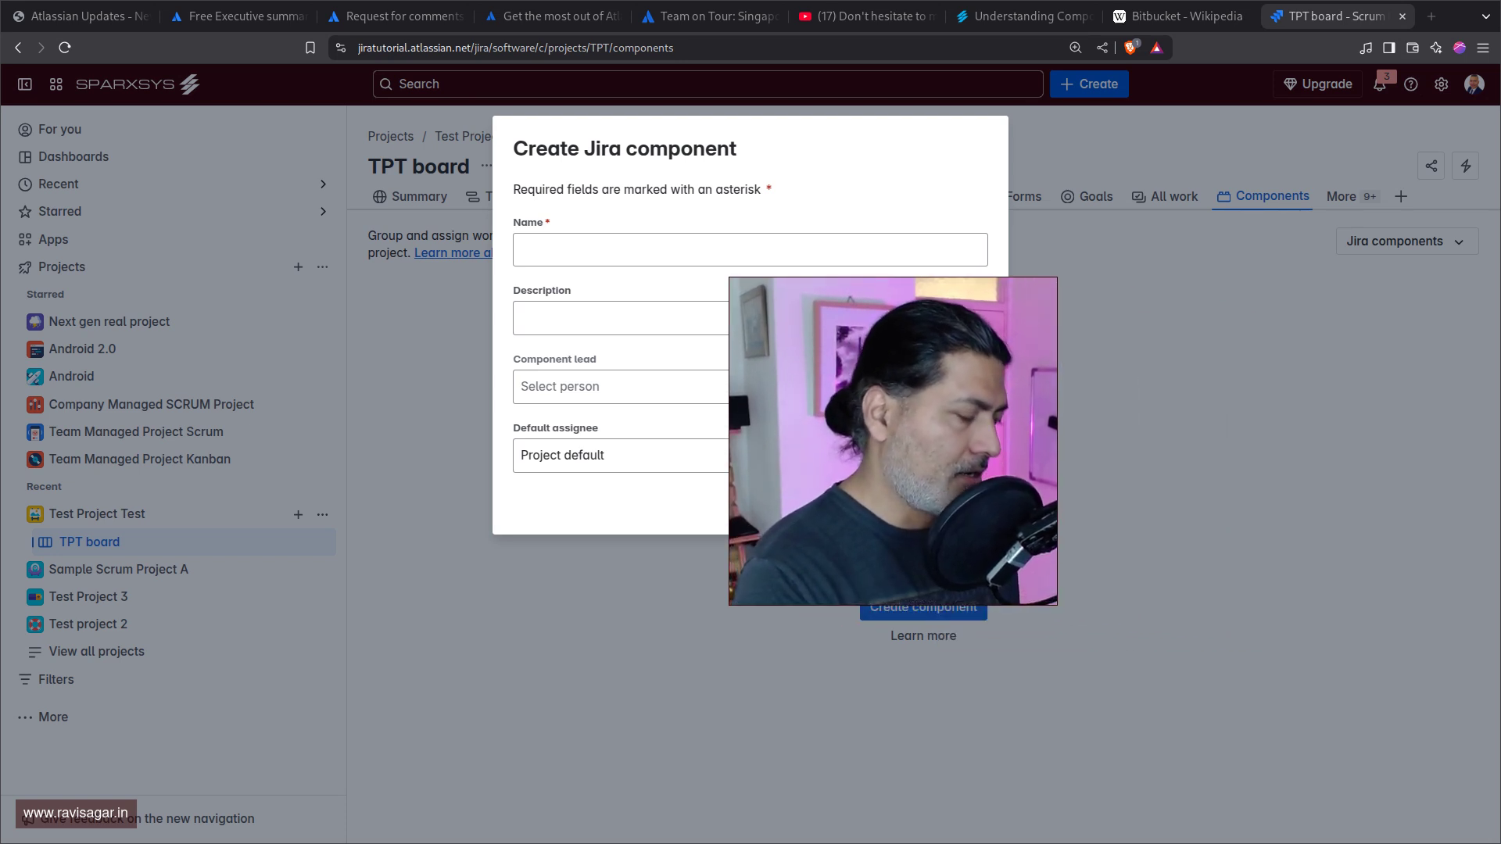
{"action": "key", "text": "super+b"}
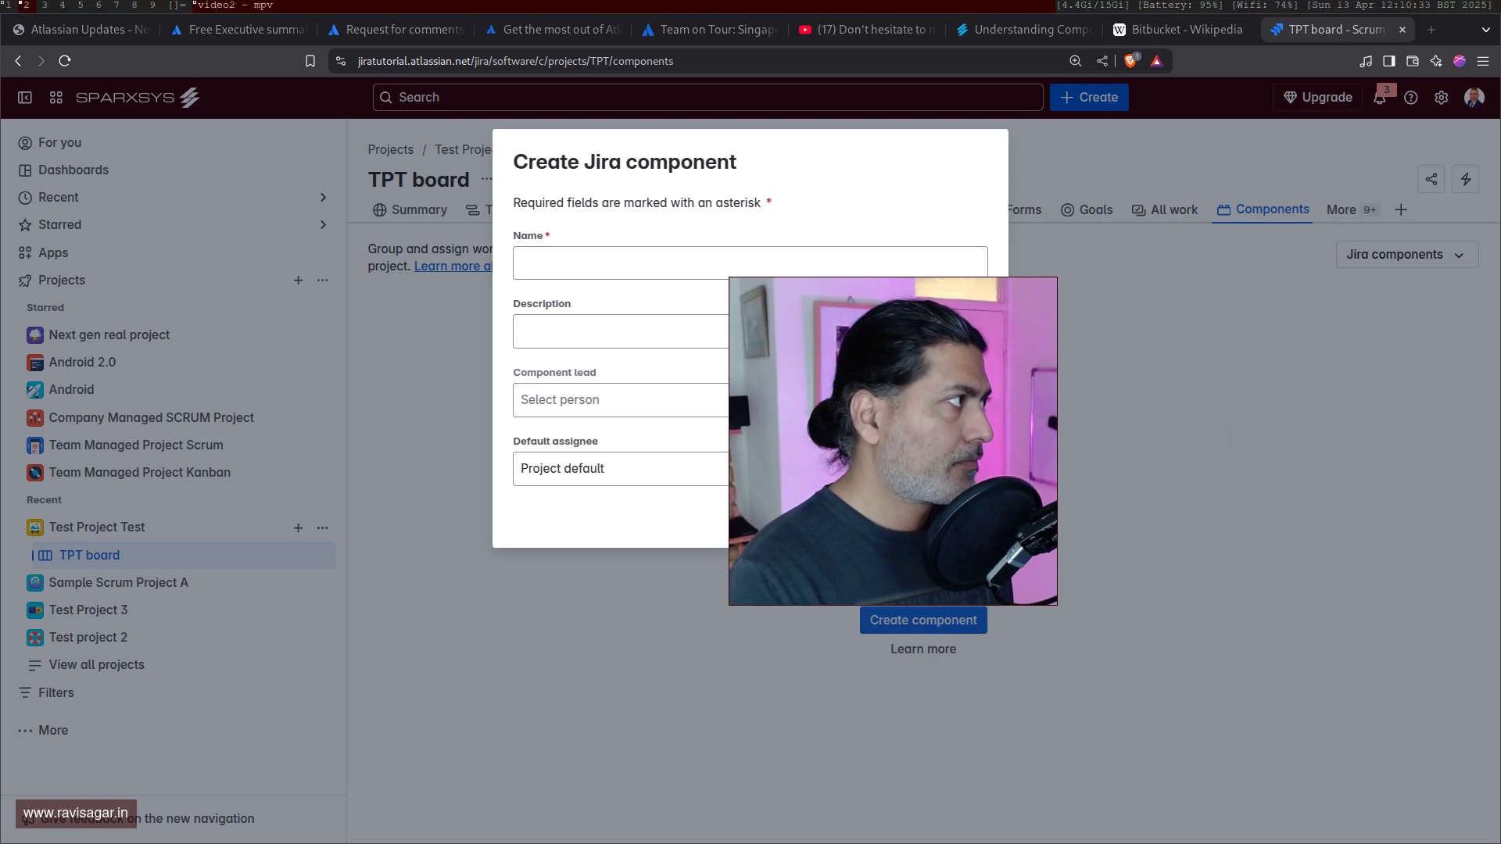
{"action": "key", "text": "super+b"}
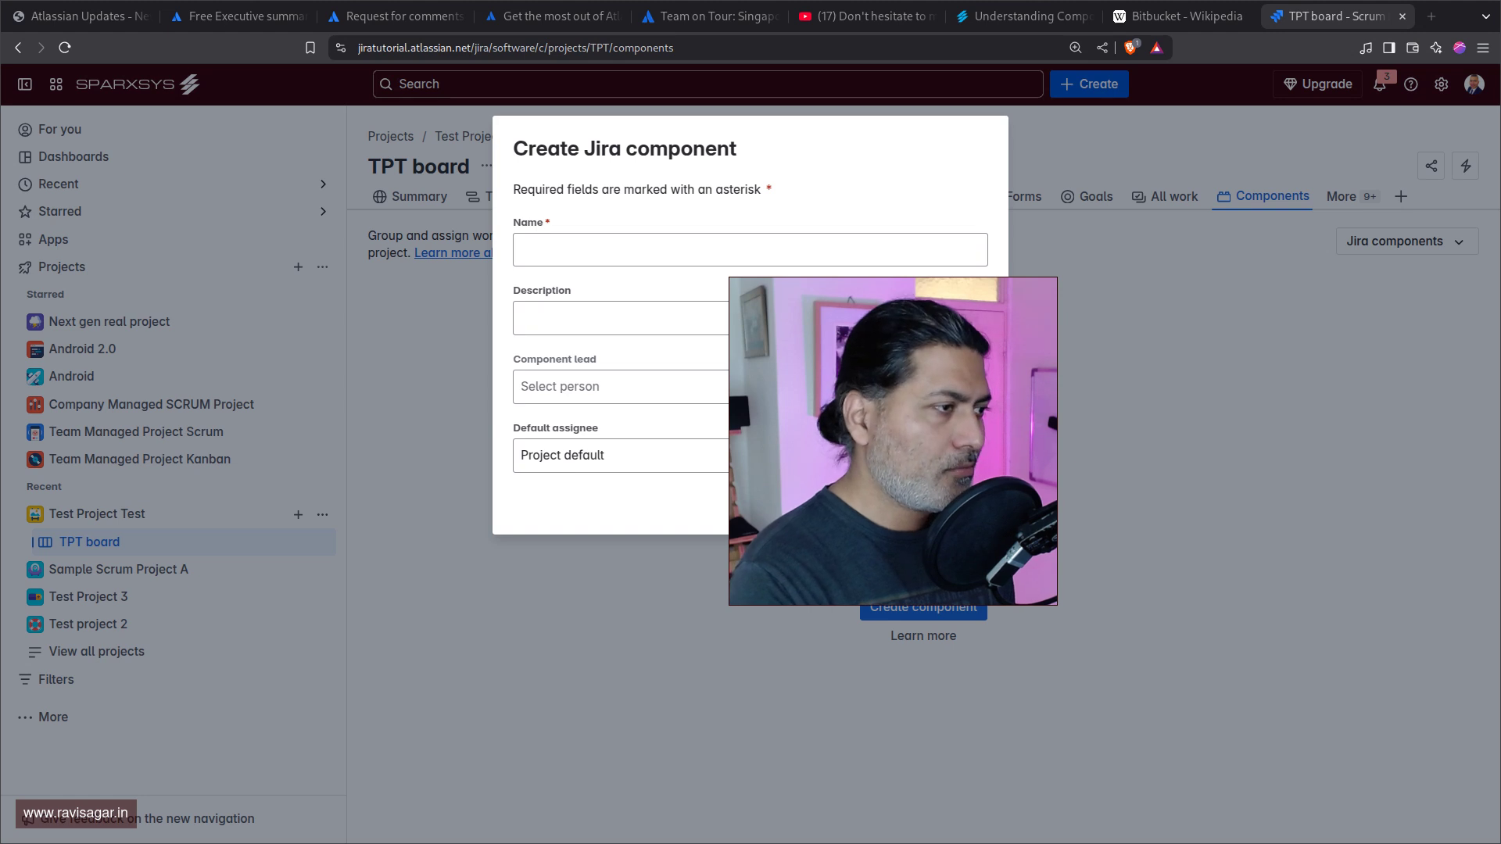
{"action": "left_click_drag", "start_coordinate": [891, 439], "coordinate": [817, 432]}
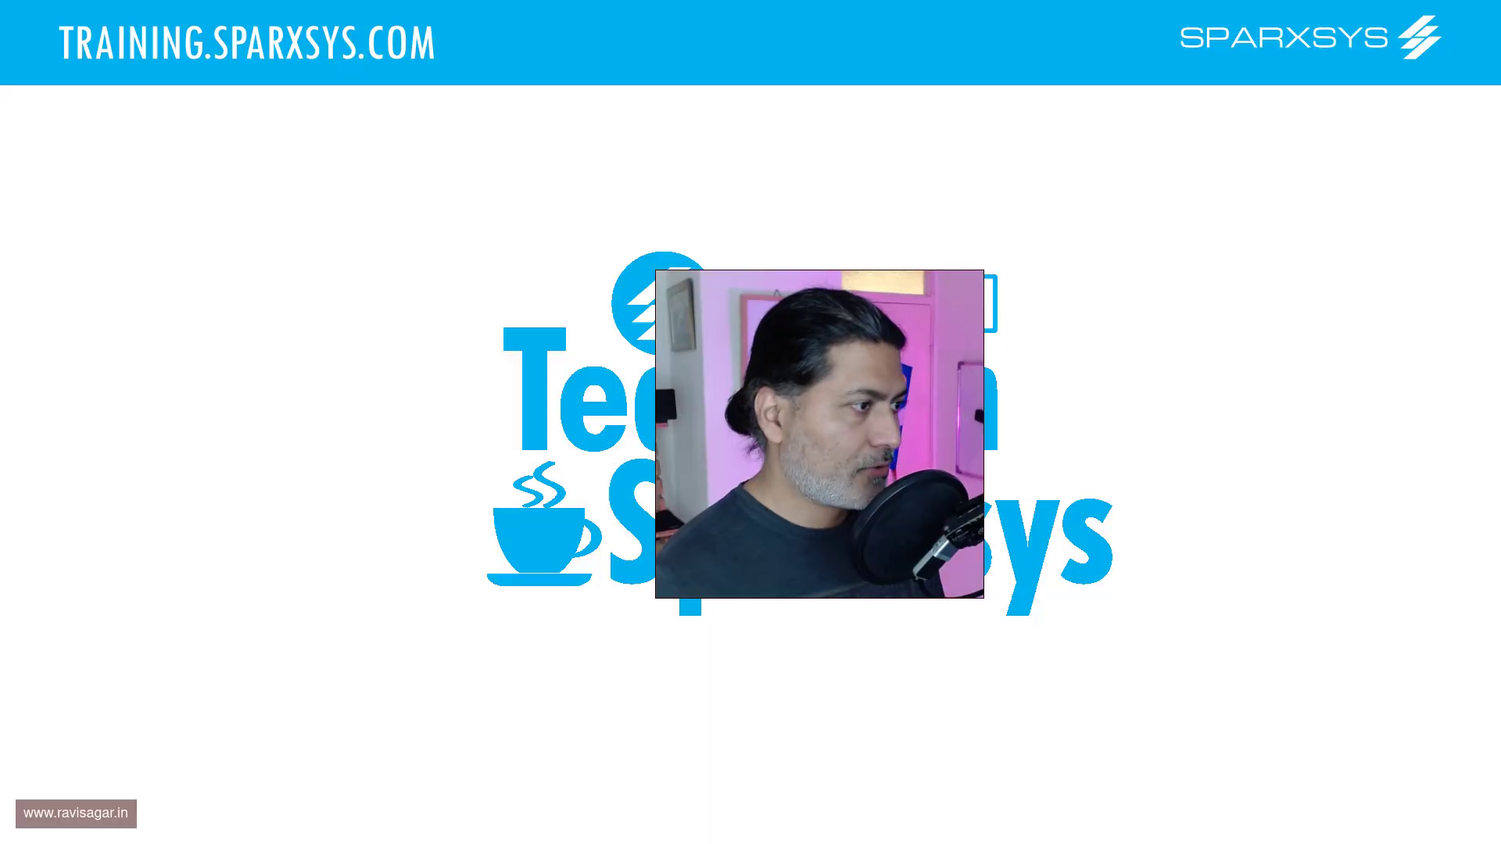
{"action": "left_click_drag", "start_coordinate": [848, 452], "coordinate": [520, 345]}
{"action": "left_click_drag", "start_coordinate": [650, 490], "coordinate": [1246, 769]}
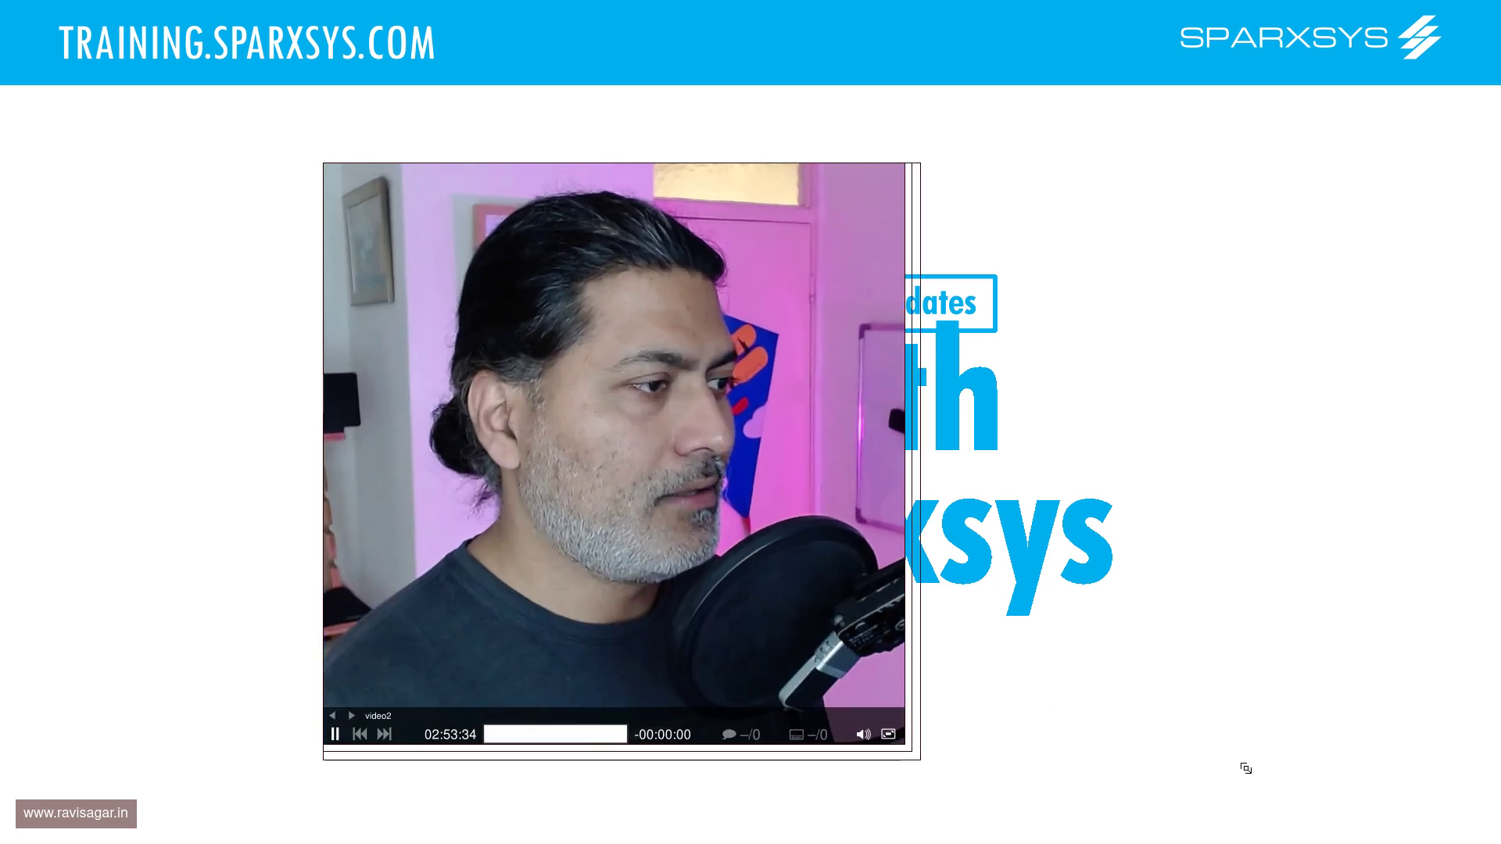